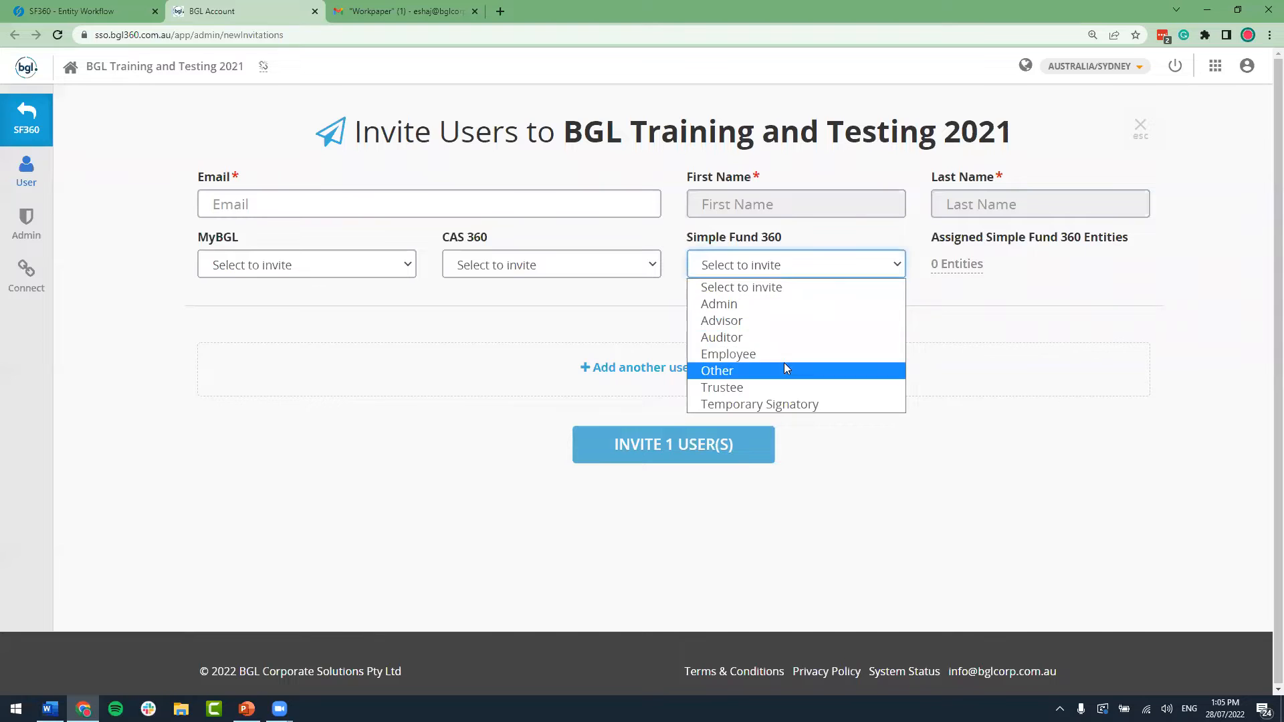
Step: Open the role settings for Simple Fund 360 and display the Auditor role
click(976, 286)
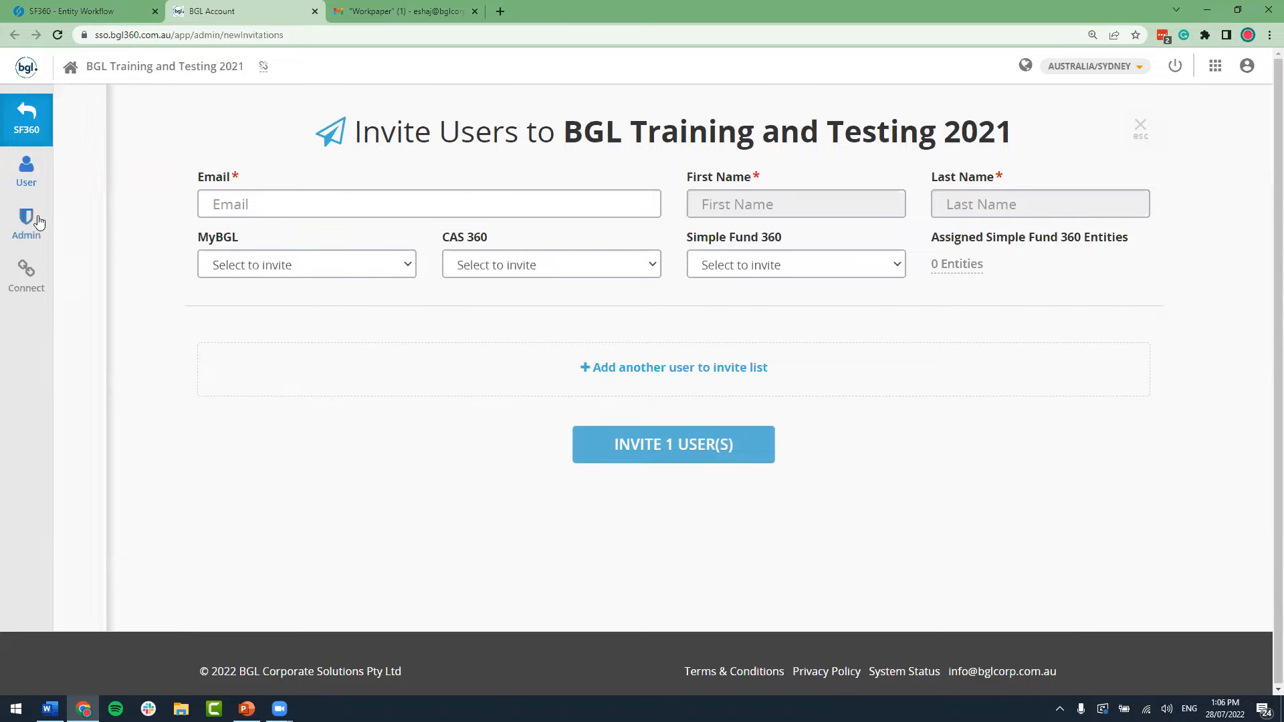
mouse_move(29, 217)
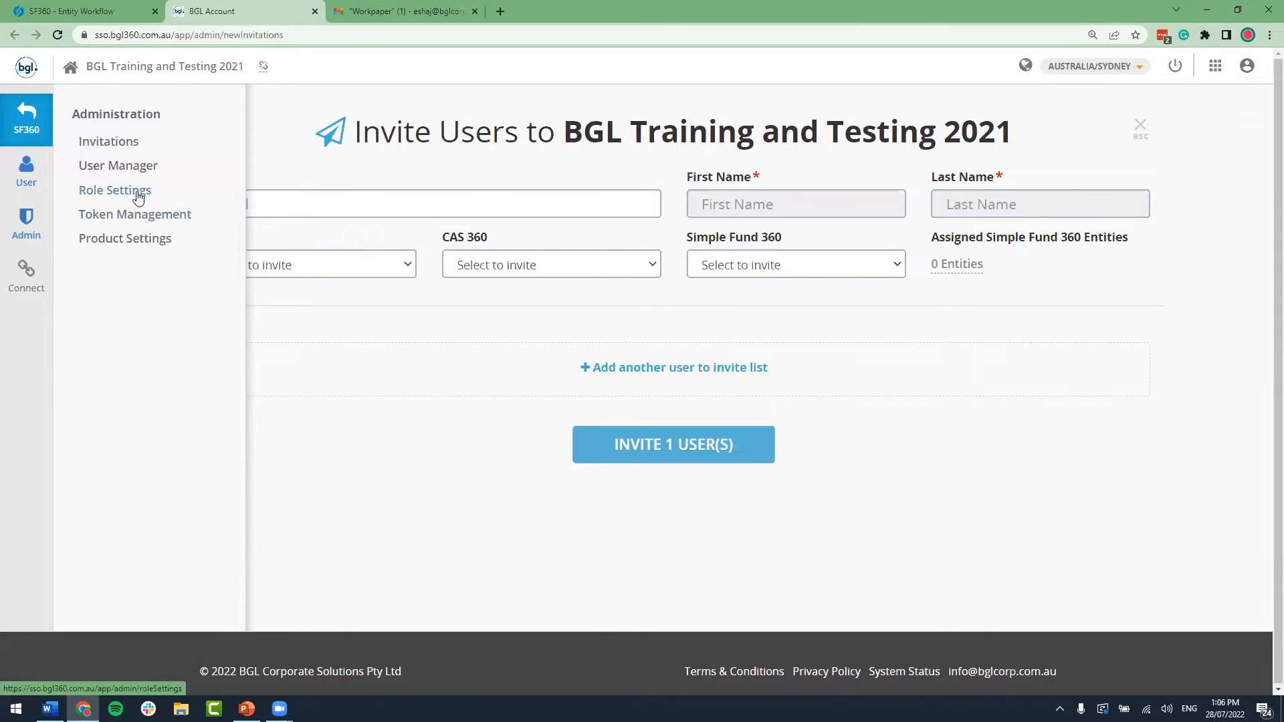
click(138, 194)
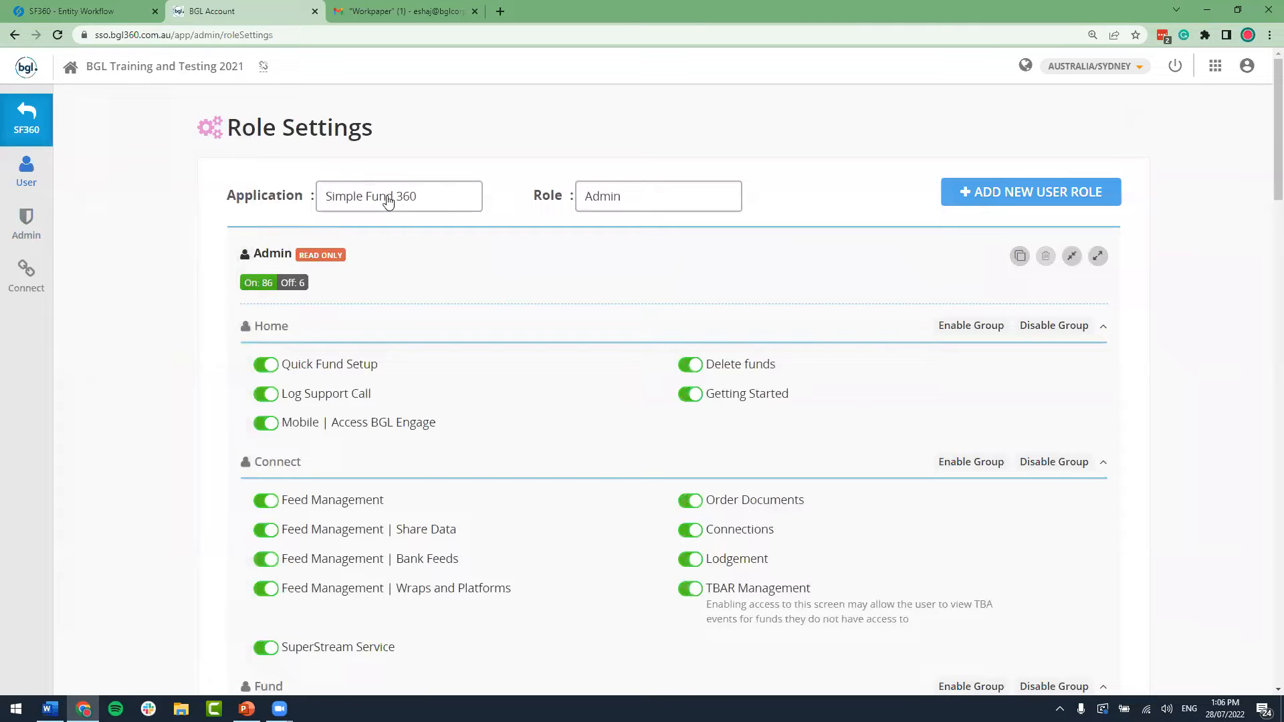
click(652, 203)
scroll(650, 284, down, 3)
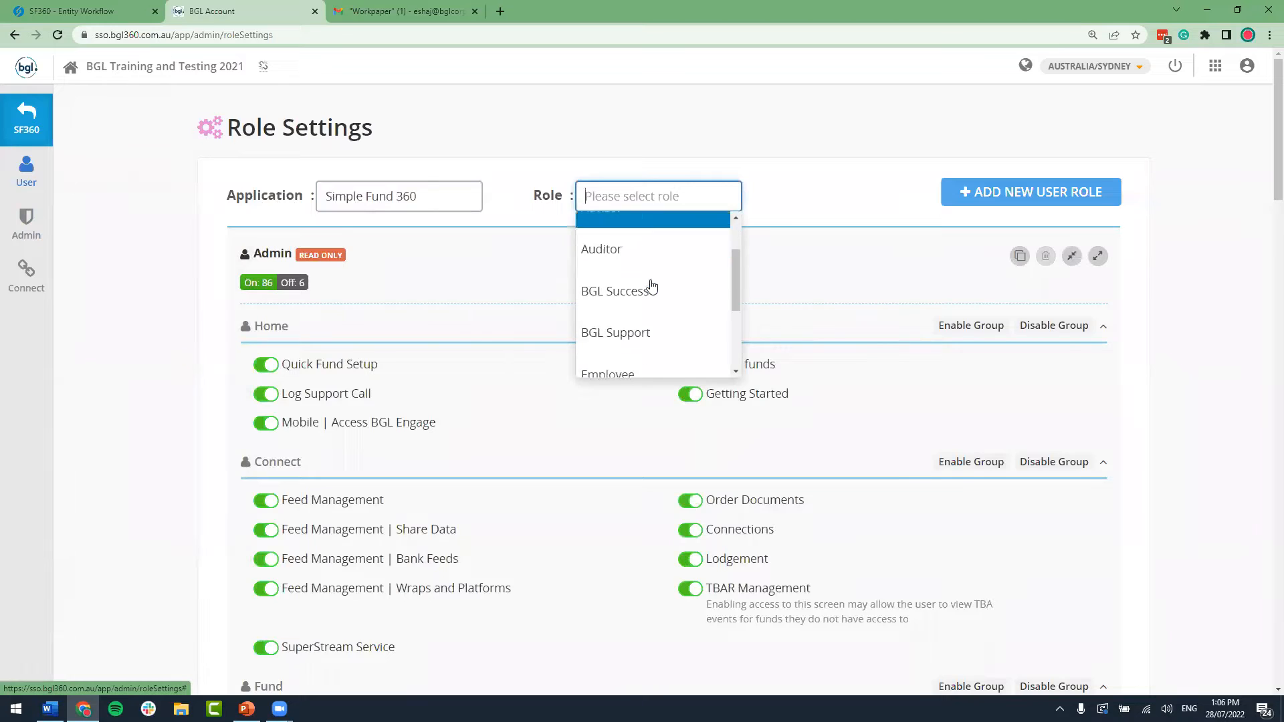
scroll(653, 283, up, 2)
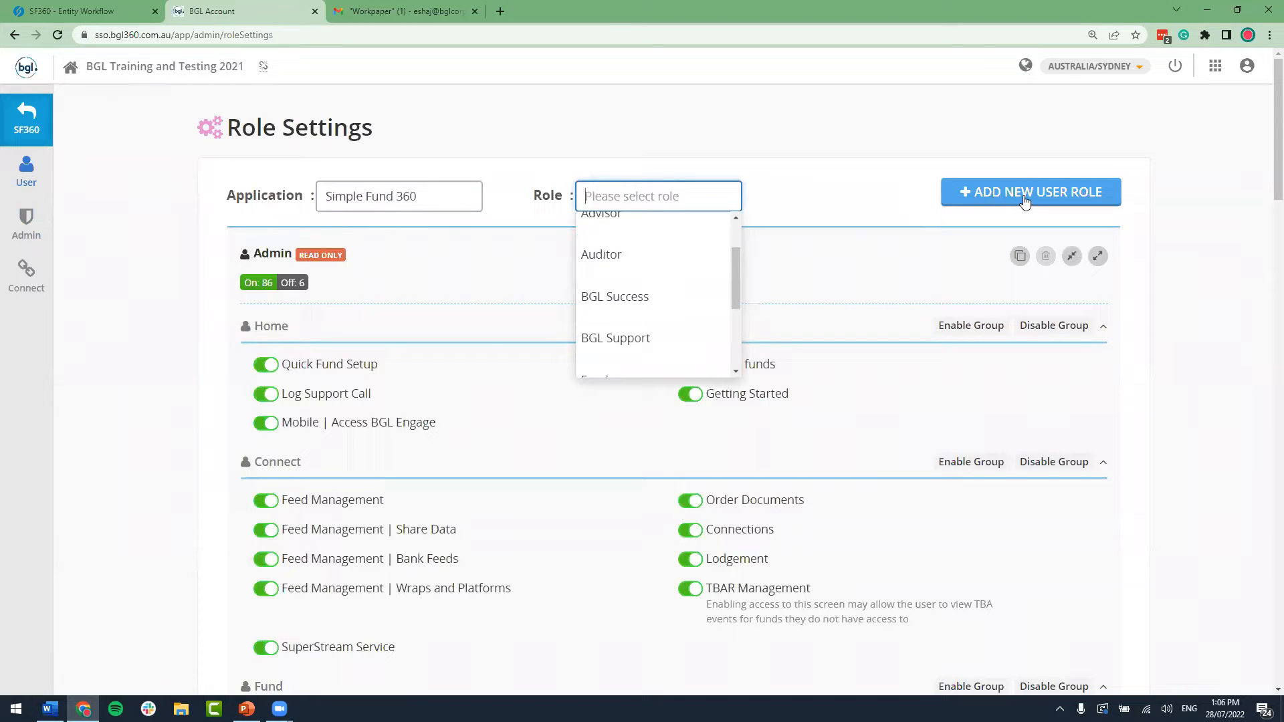
click(654, 256)
Step: Examine the Auditor role's permissions, especially Workpapers - Read Only, View and Edit, and Settings in the Reports group
scroll(688, 288, down, 1)
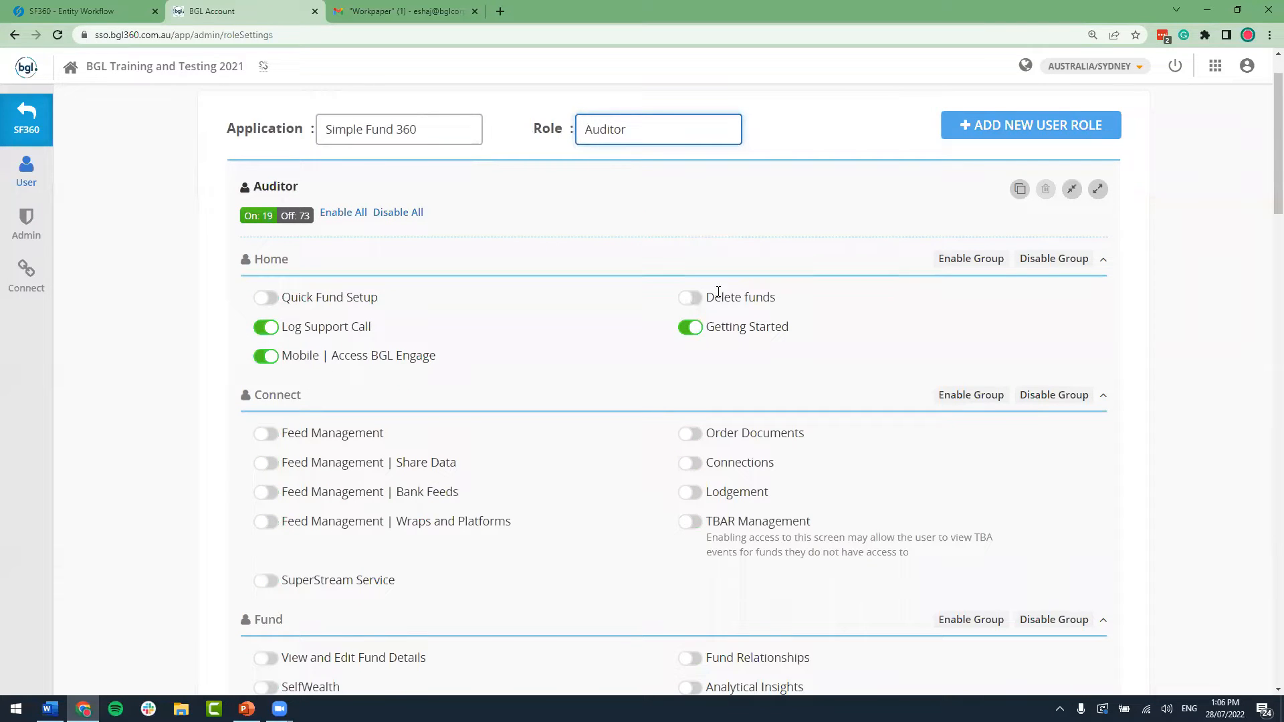
scroll(693, 368, down, 1)
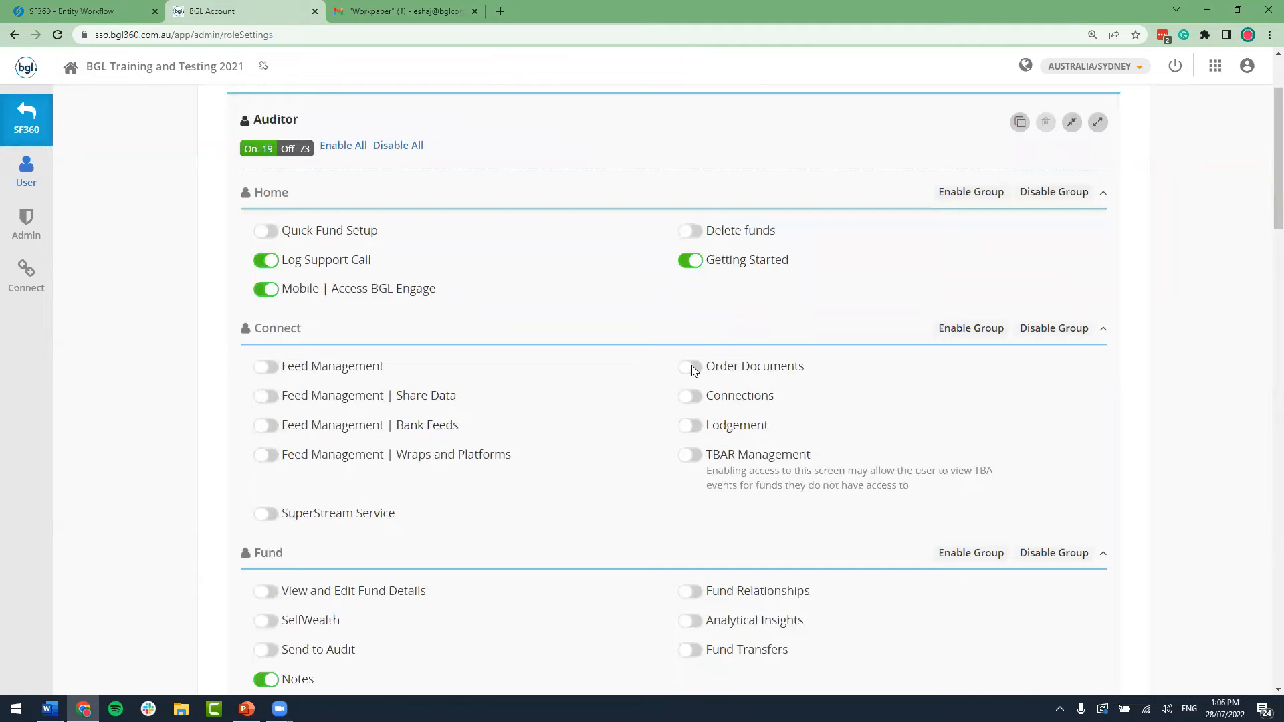
scroll(708, 335, down, 4)
scroll(709, 336, down, 10)
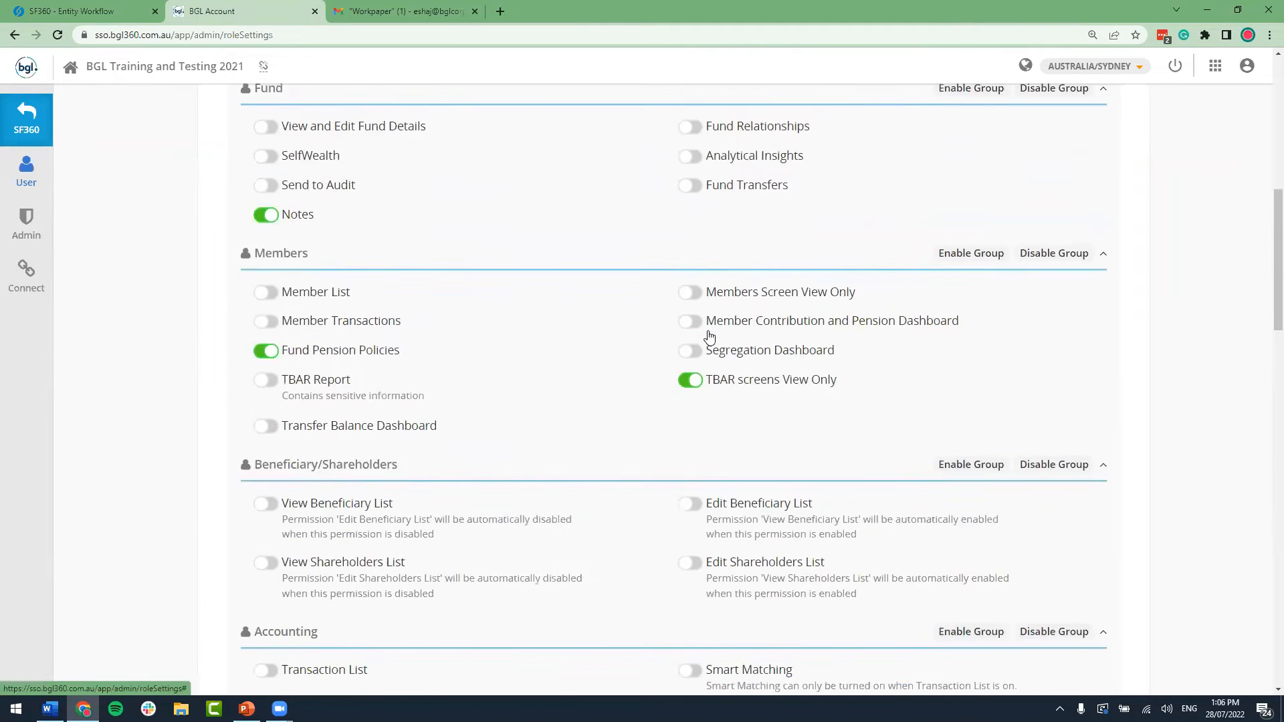
scroll(709, 336, down, 4)
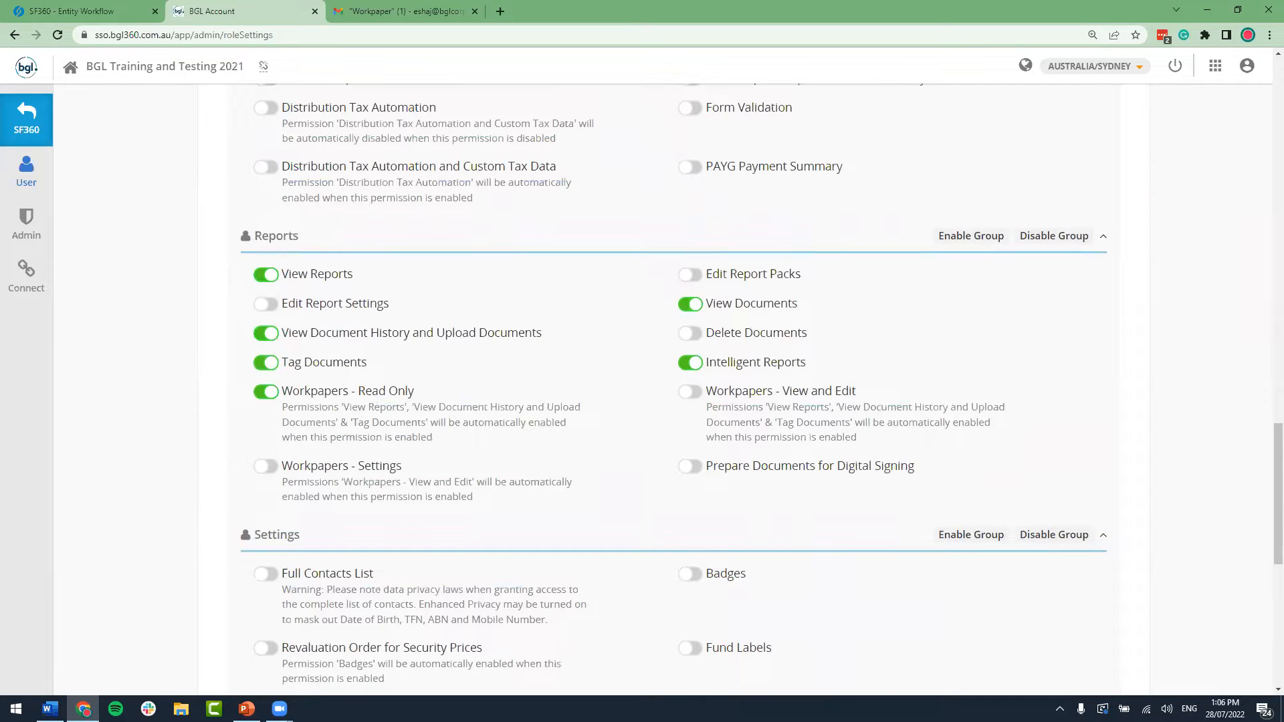
drag(869, 389, 783, 389)
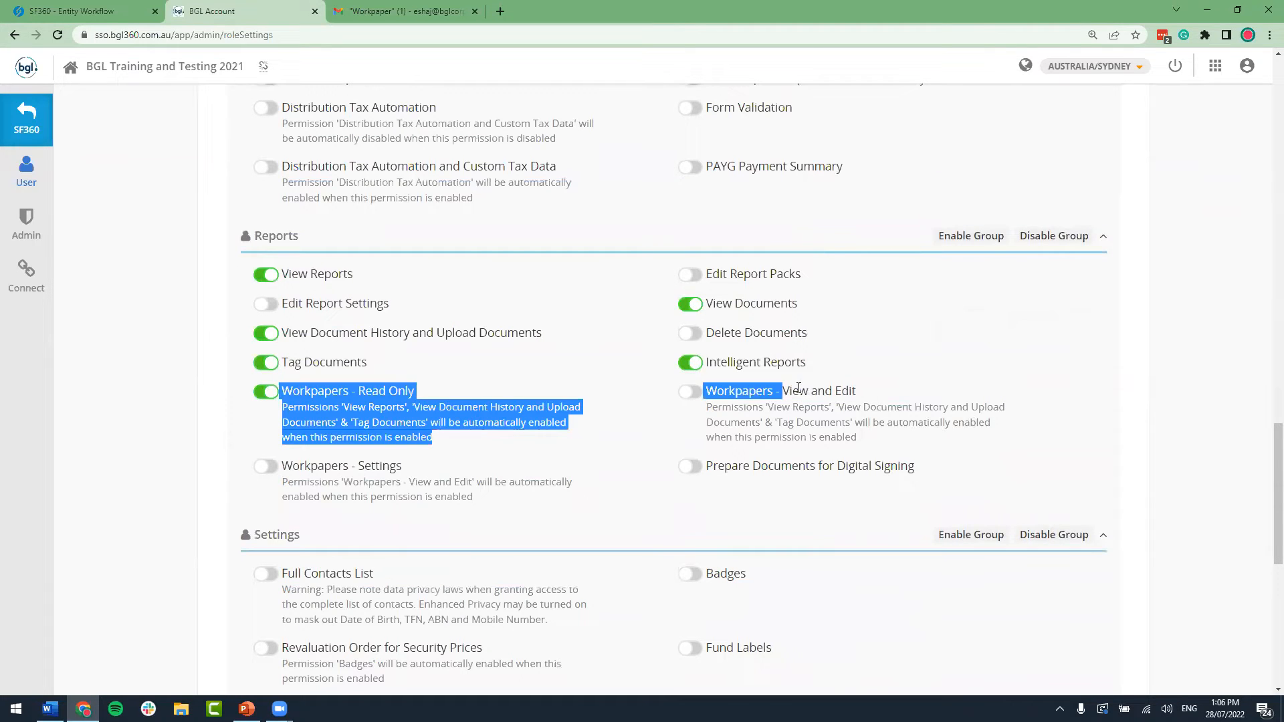
click(860, 391)
drag(861, 393, 710, 391)
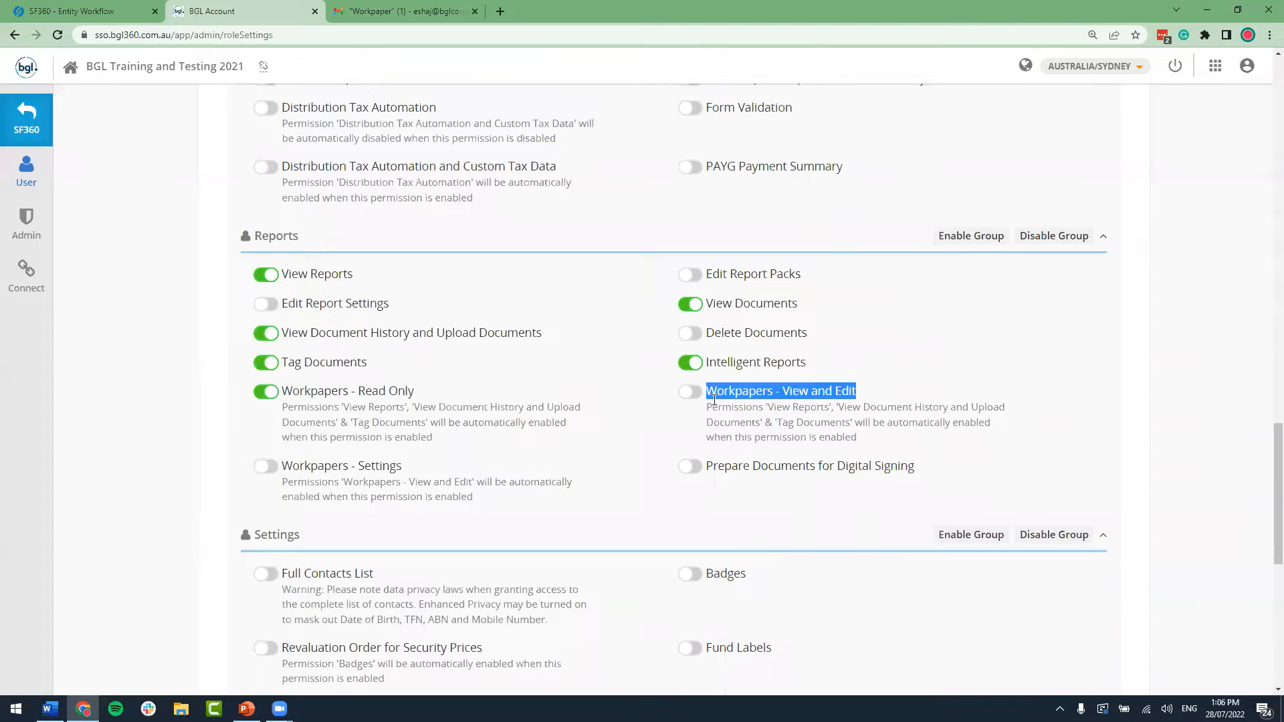
drag(418, 468, 288, 463)
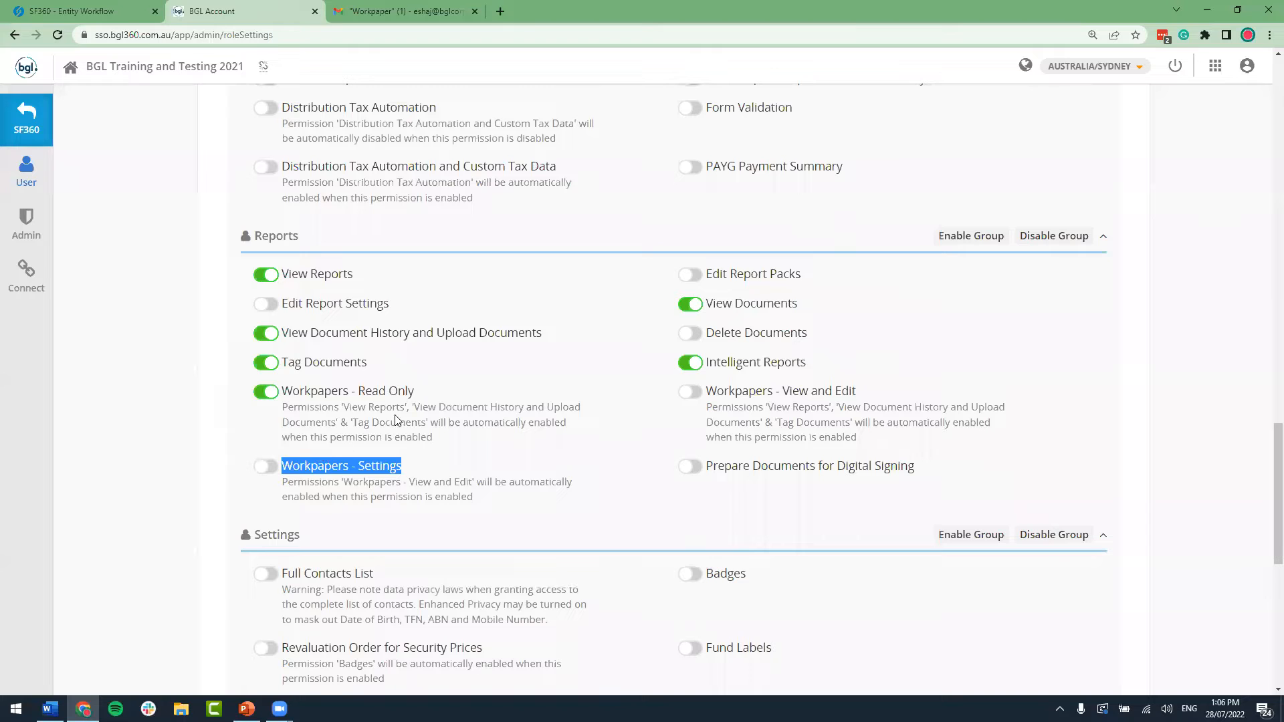
drag(418, 394, 291, 394)
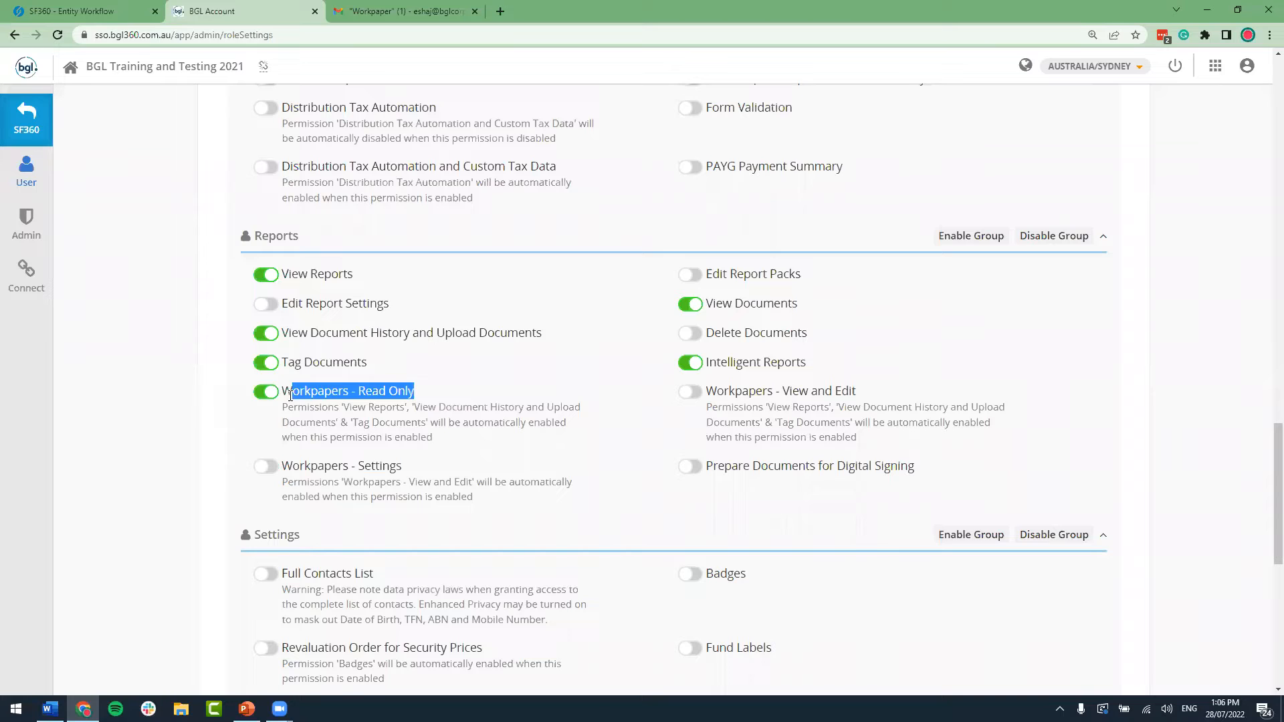
drag(291, 395, 287, 394)
Step: Return to Simple Fund 360, close the BGL Account page and open the Workpapers page for ES Workpapers
click(100, 11)
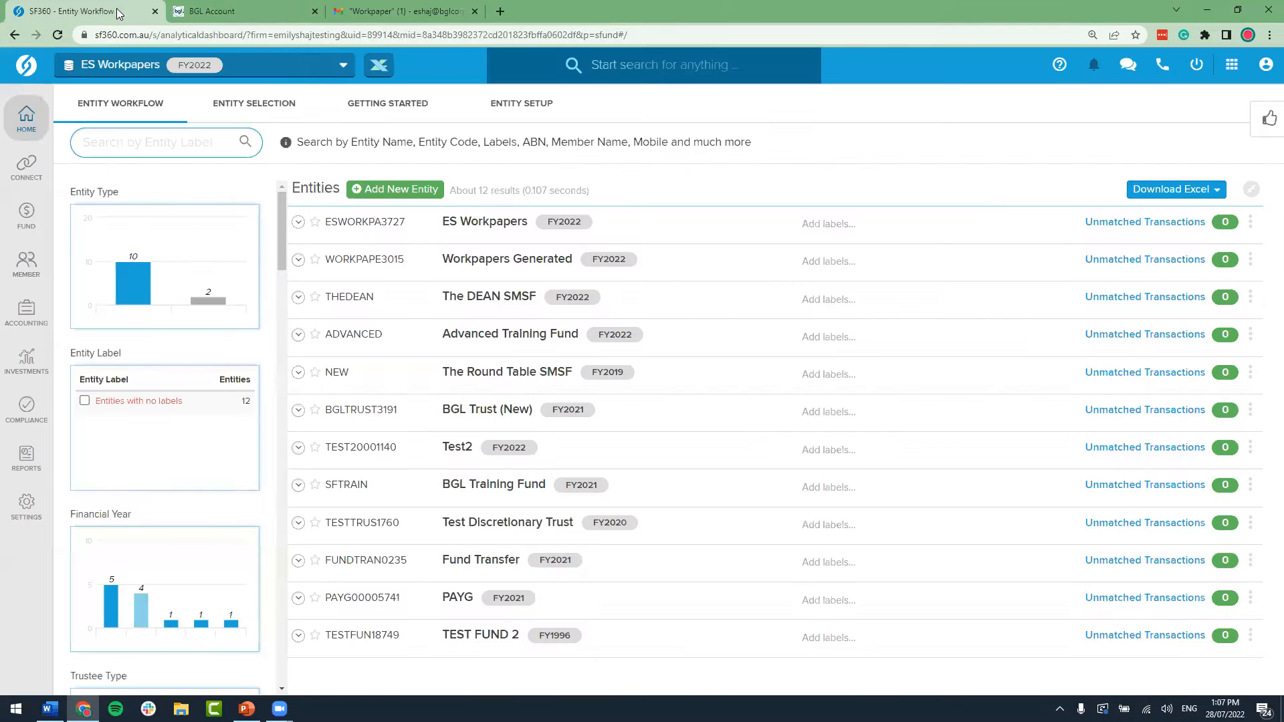
middle_click(281, 14)
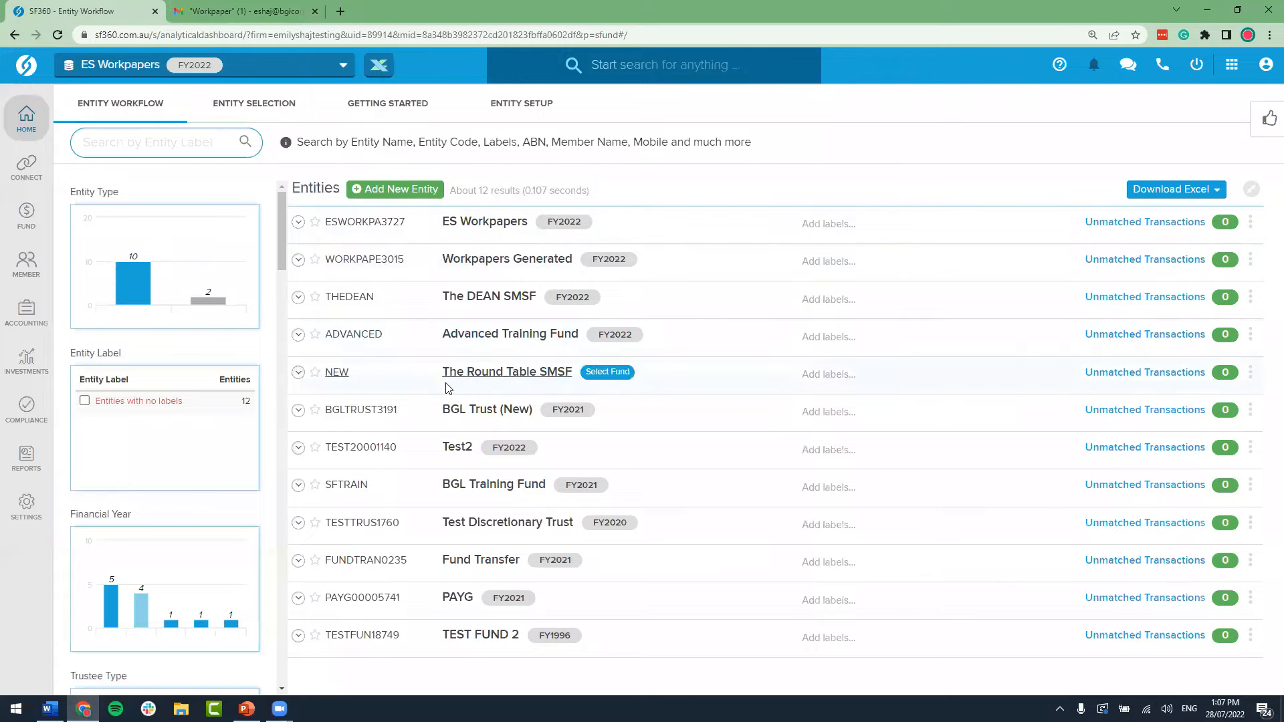
mouse_move(26, 456)
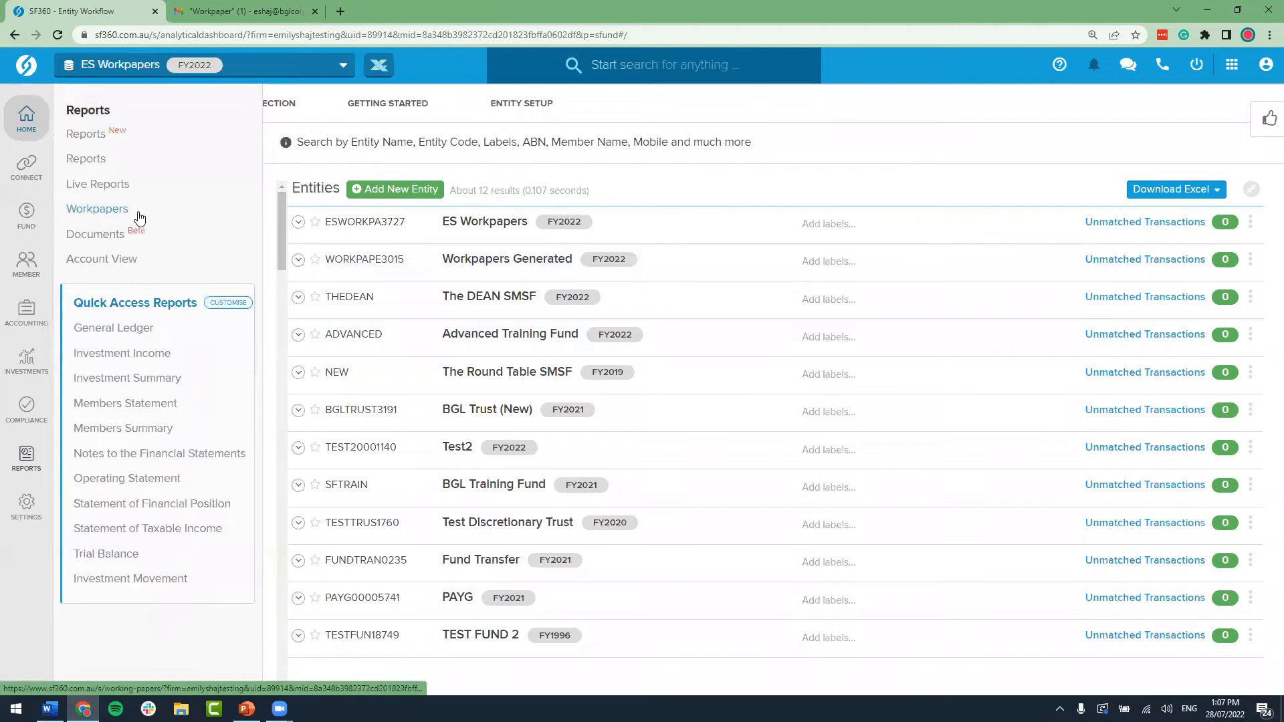
click(134, 211)
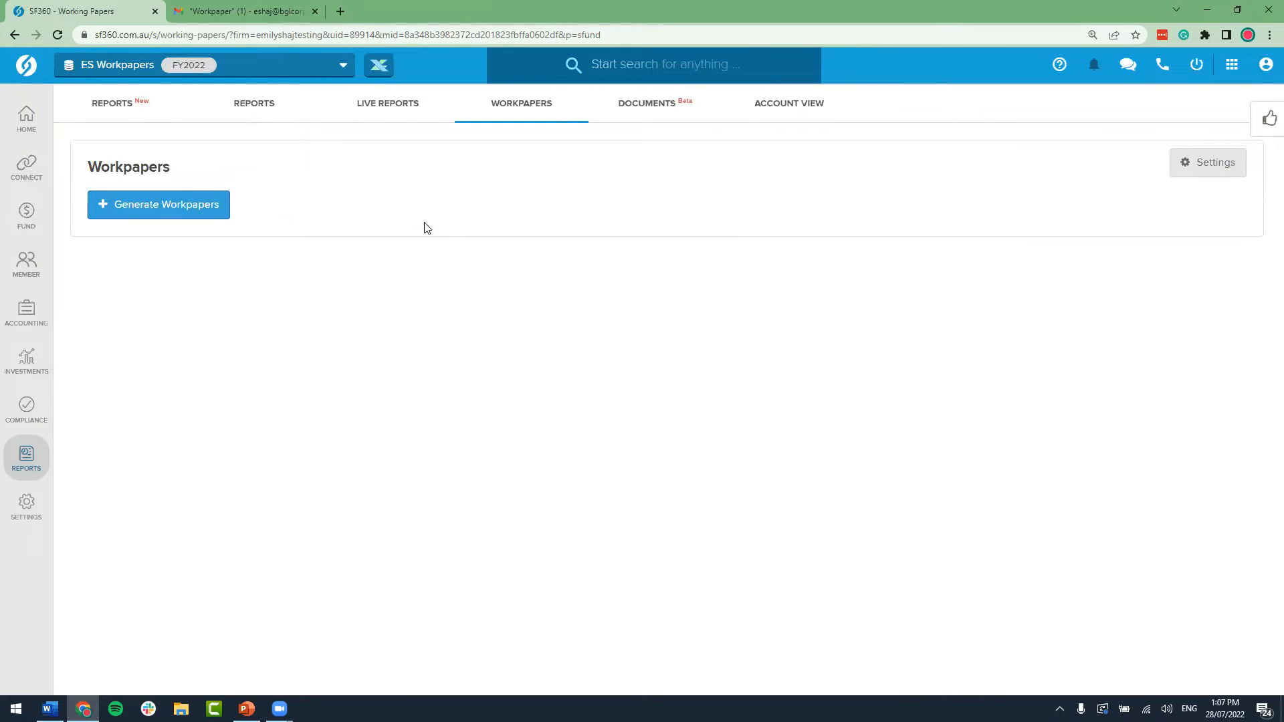
Step: Start a new workpaper pack for financial year 2022 and look through its start and due date calendars
click(214, 209)
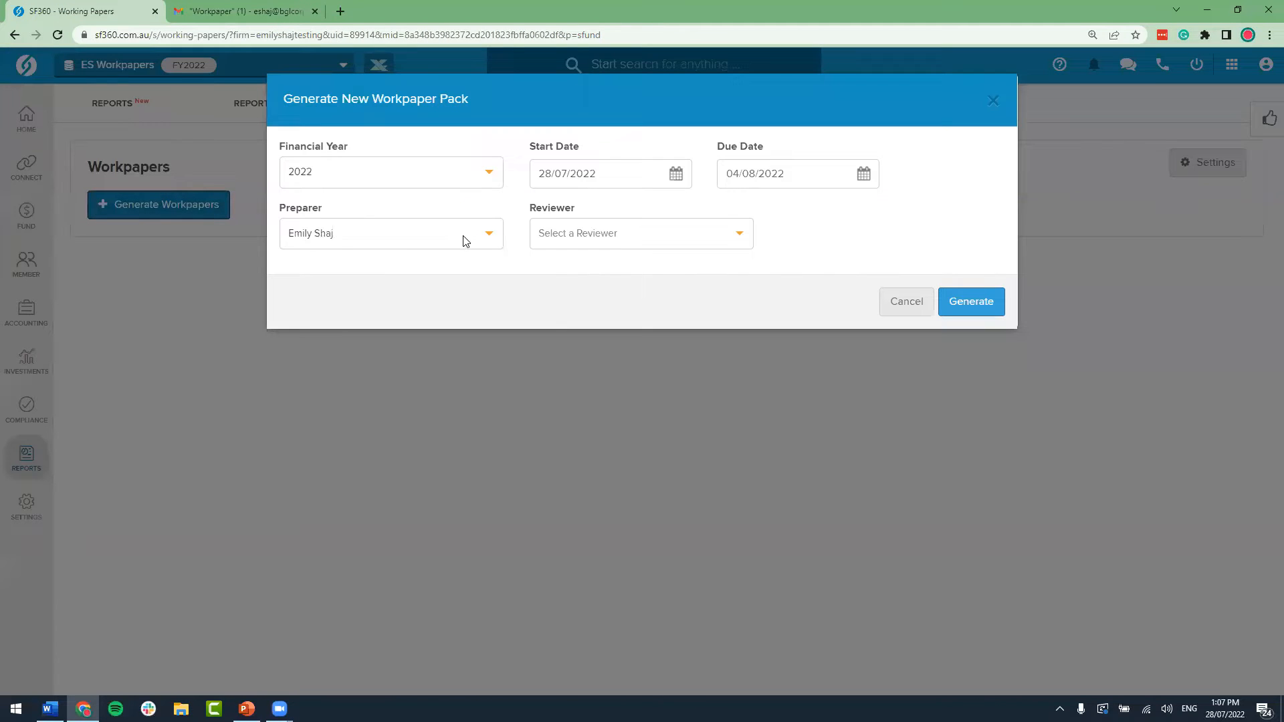
click(417, 180)
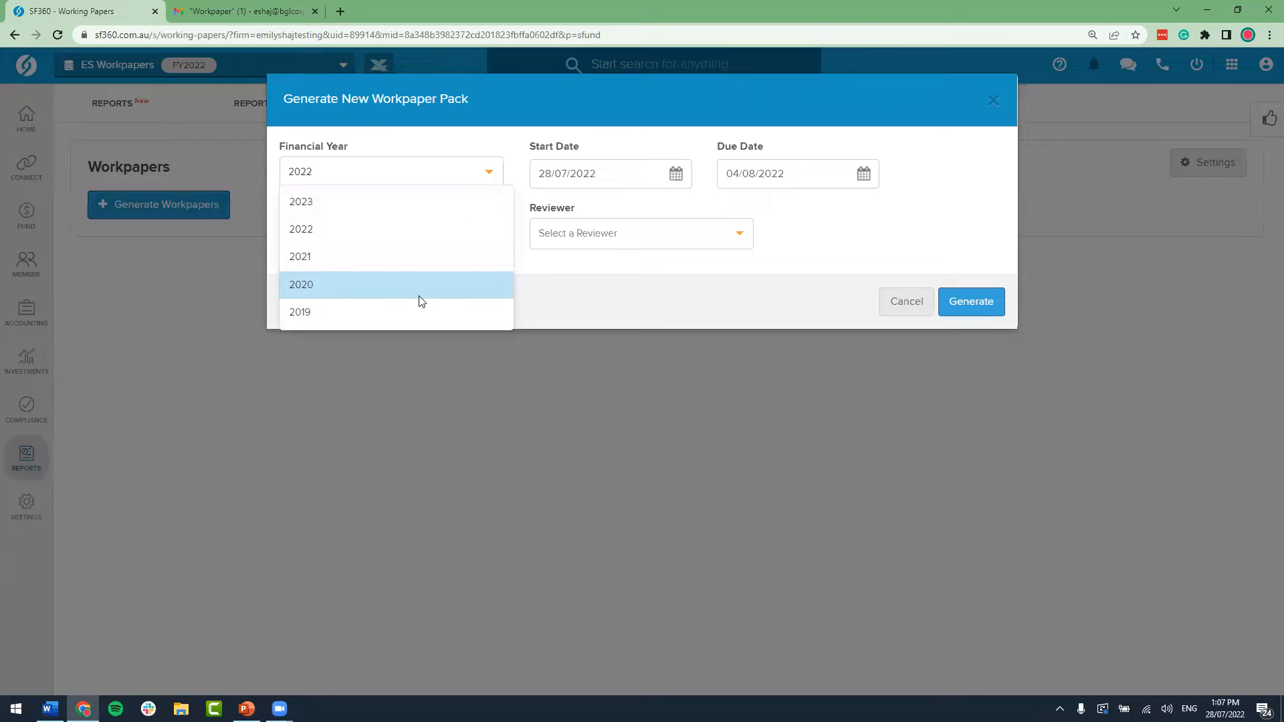
click(378, 231)
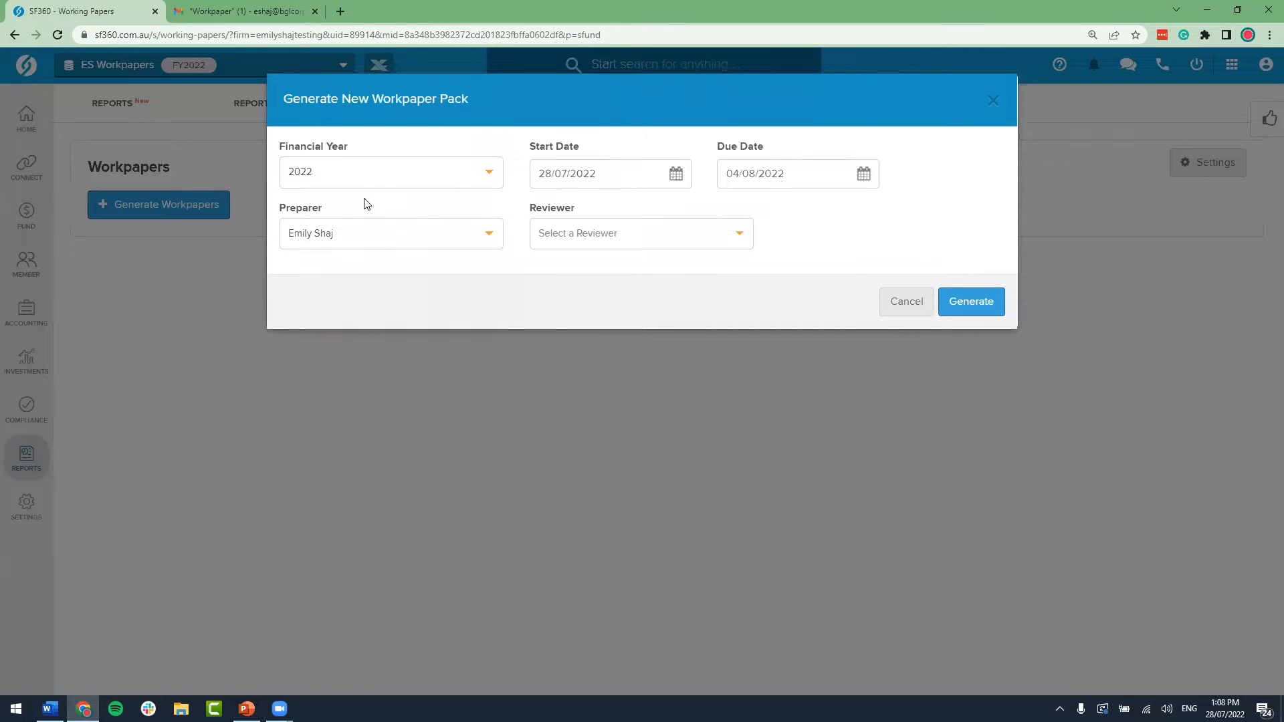
click(674, 174)
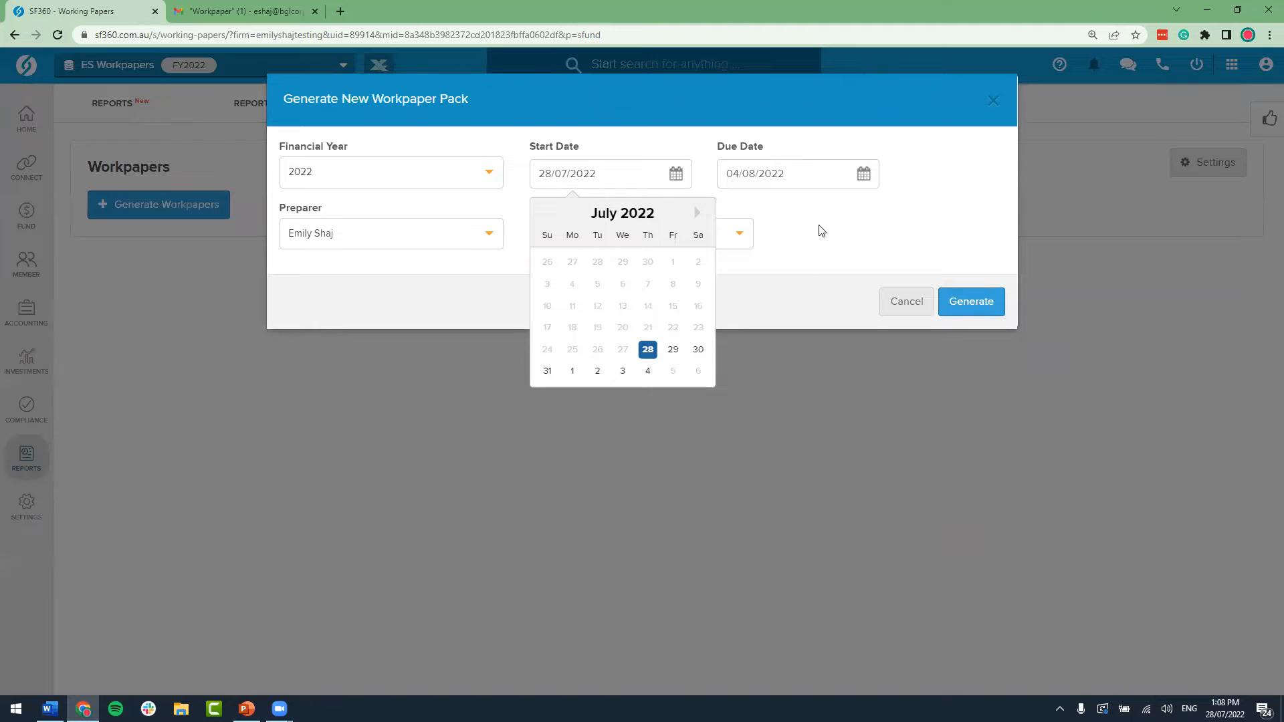
click(863, 175)
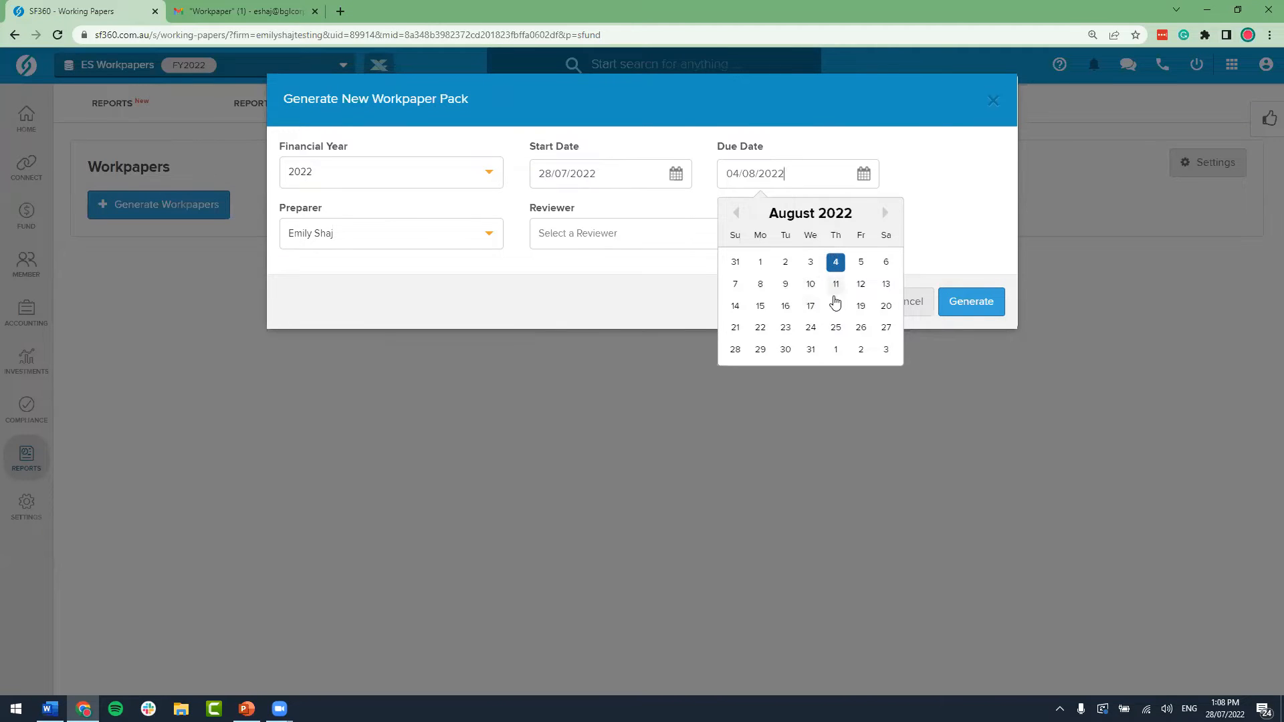
click(662, 273)
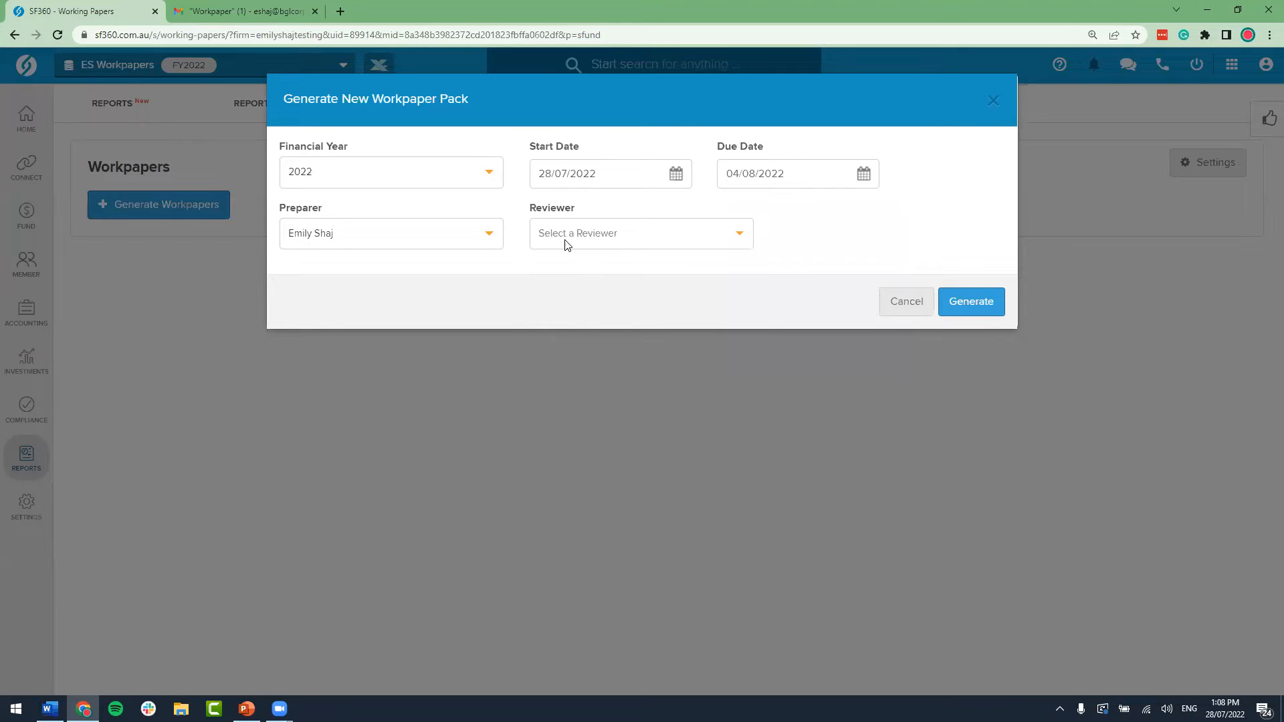
Step: Assign the second listed person as the reviewer of the new workpaper pack
click(632, 240)
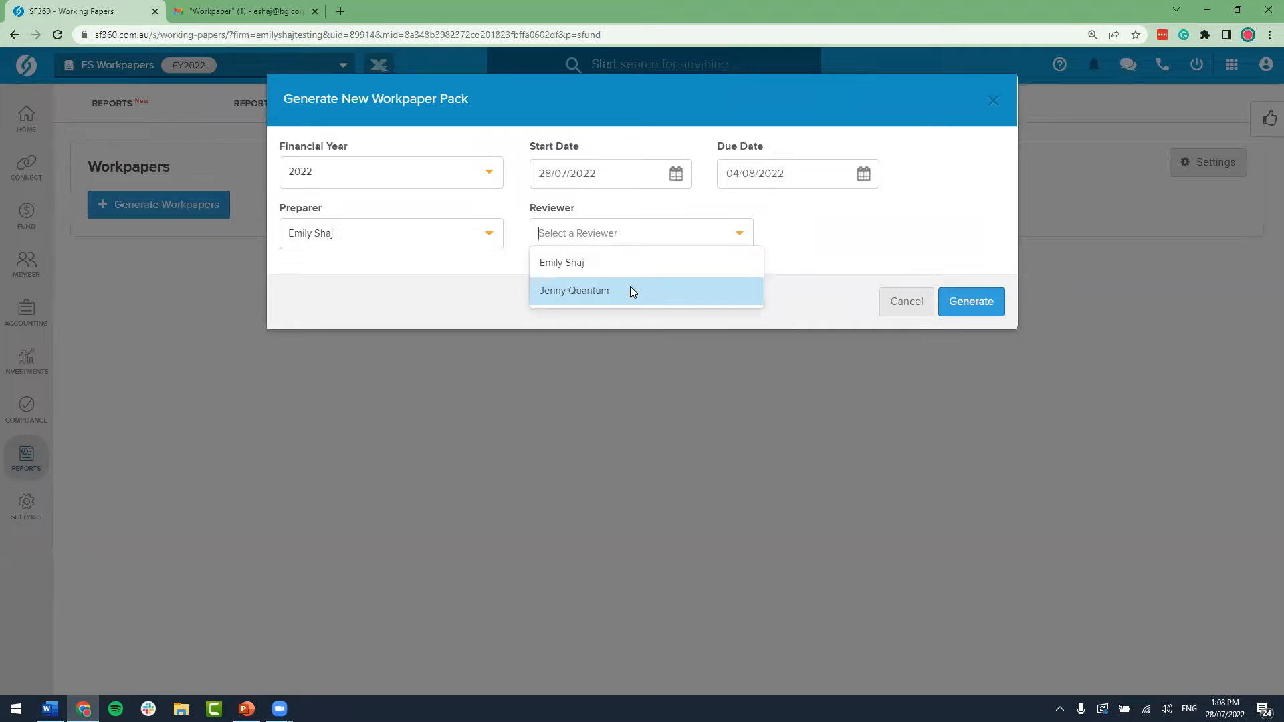
click(630, 290)
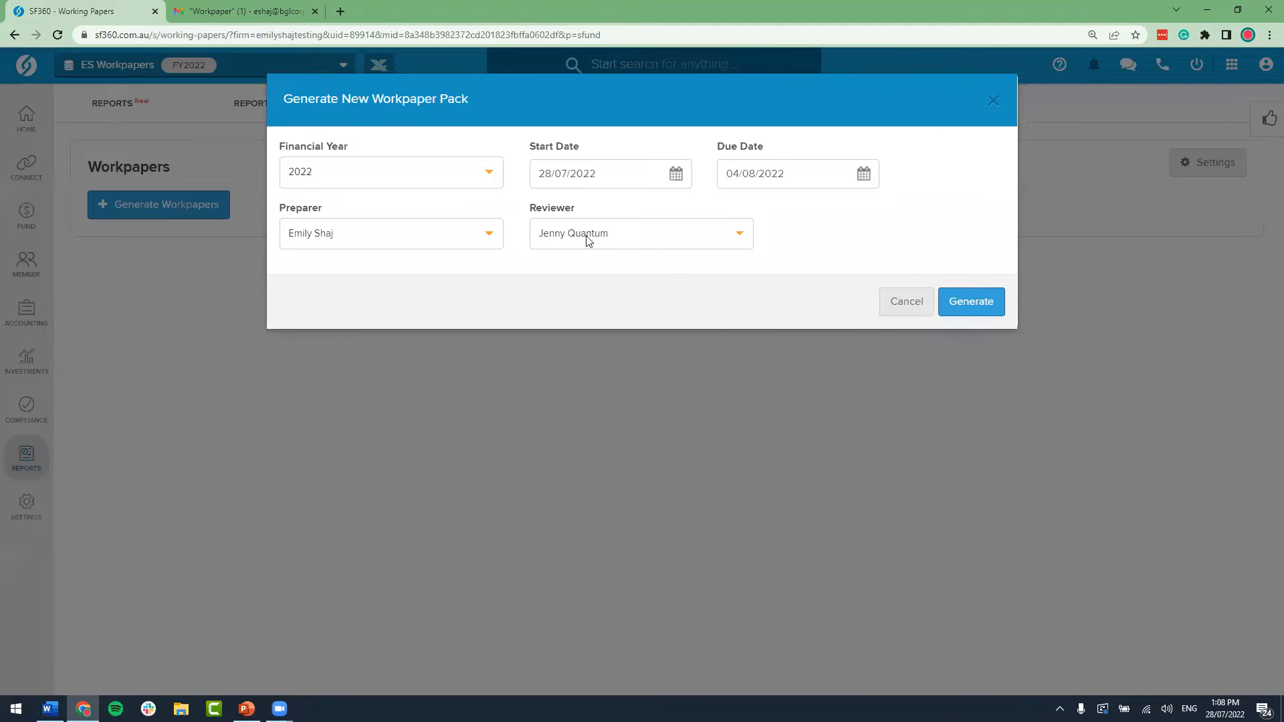
click(666, 239)
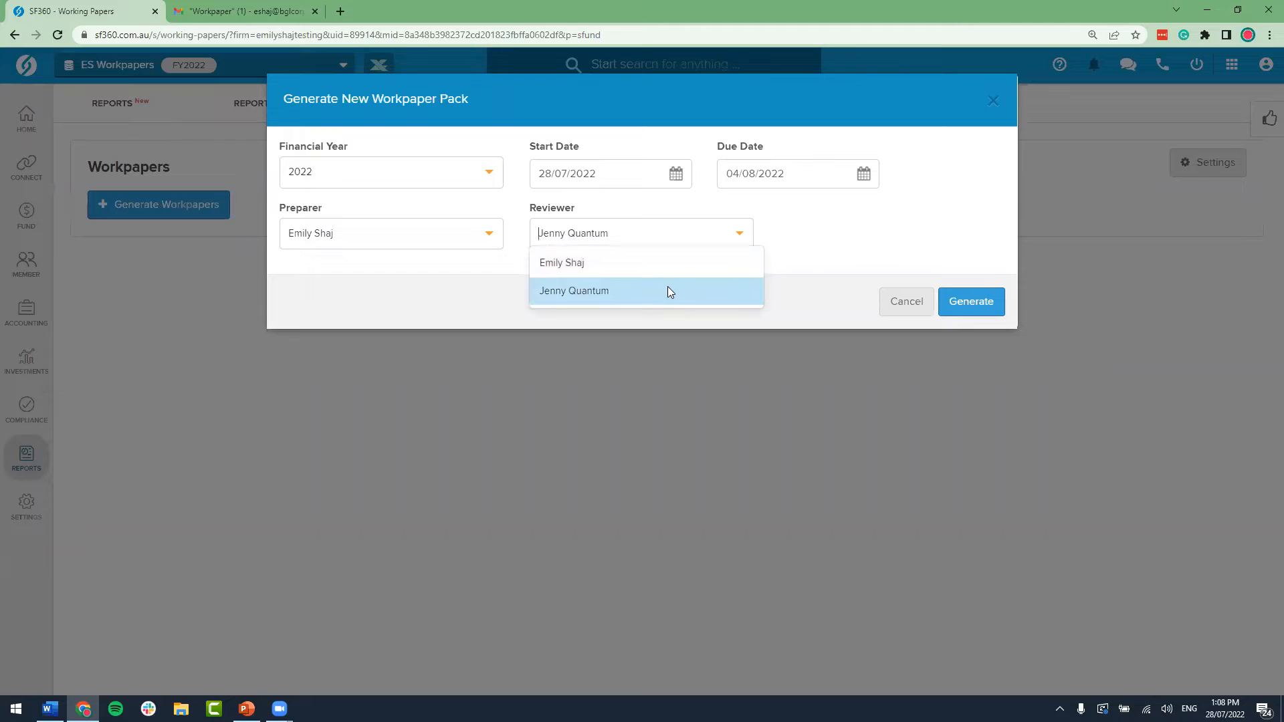
click(669, 292)
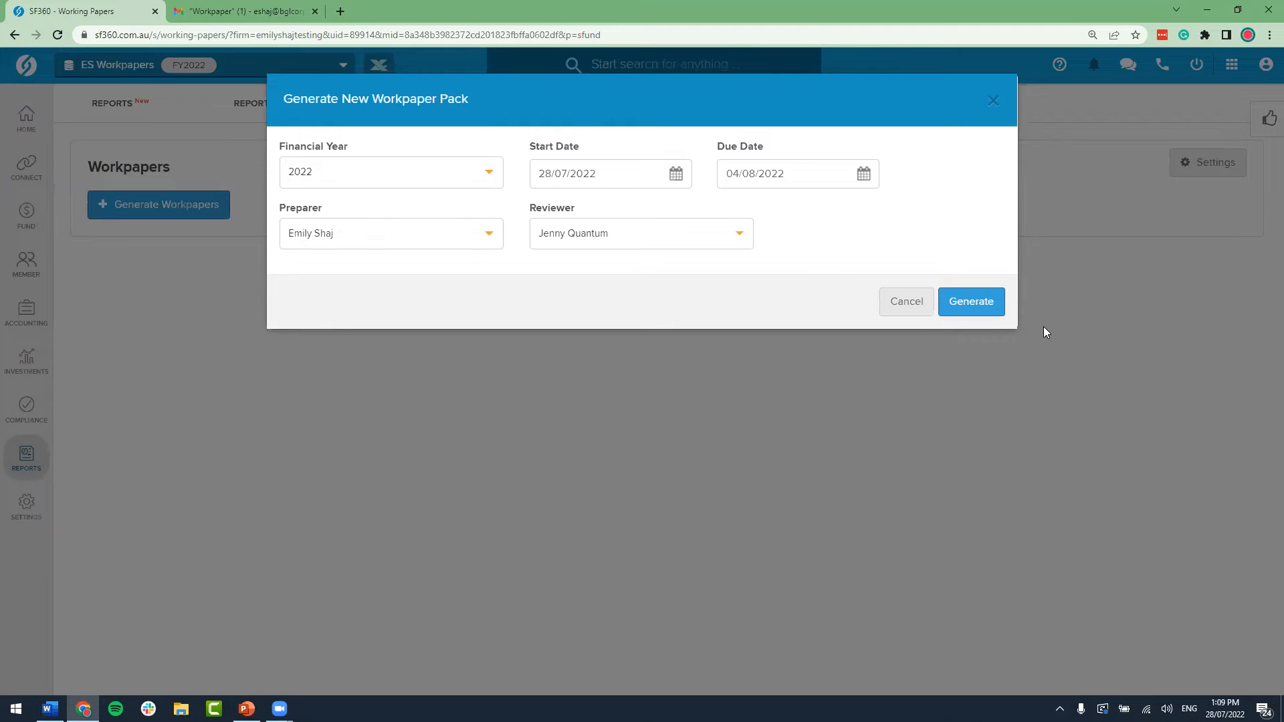
Step: Generate the 2022 workpaper pack and dismiss the report error notice
click(988, 310)
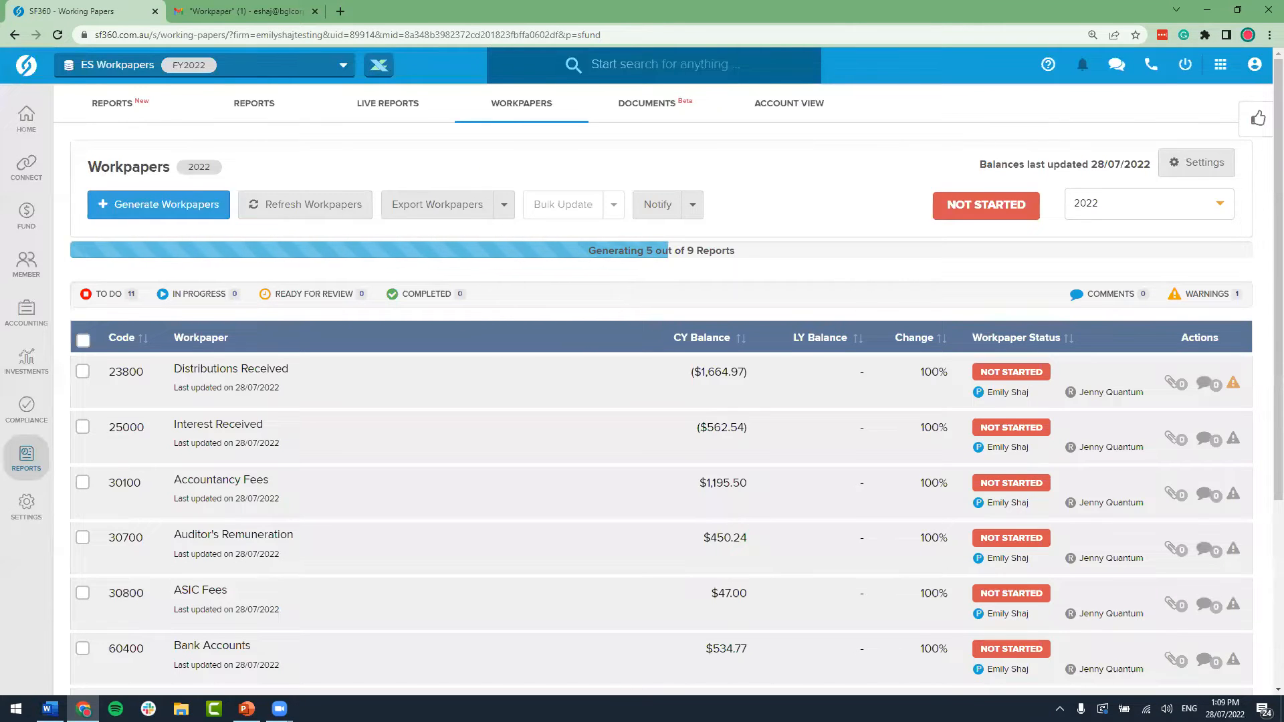
scroll(925, 343, down, 1)
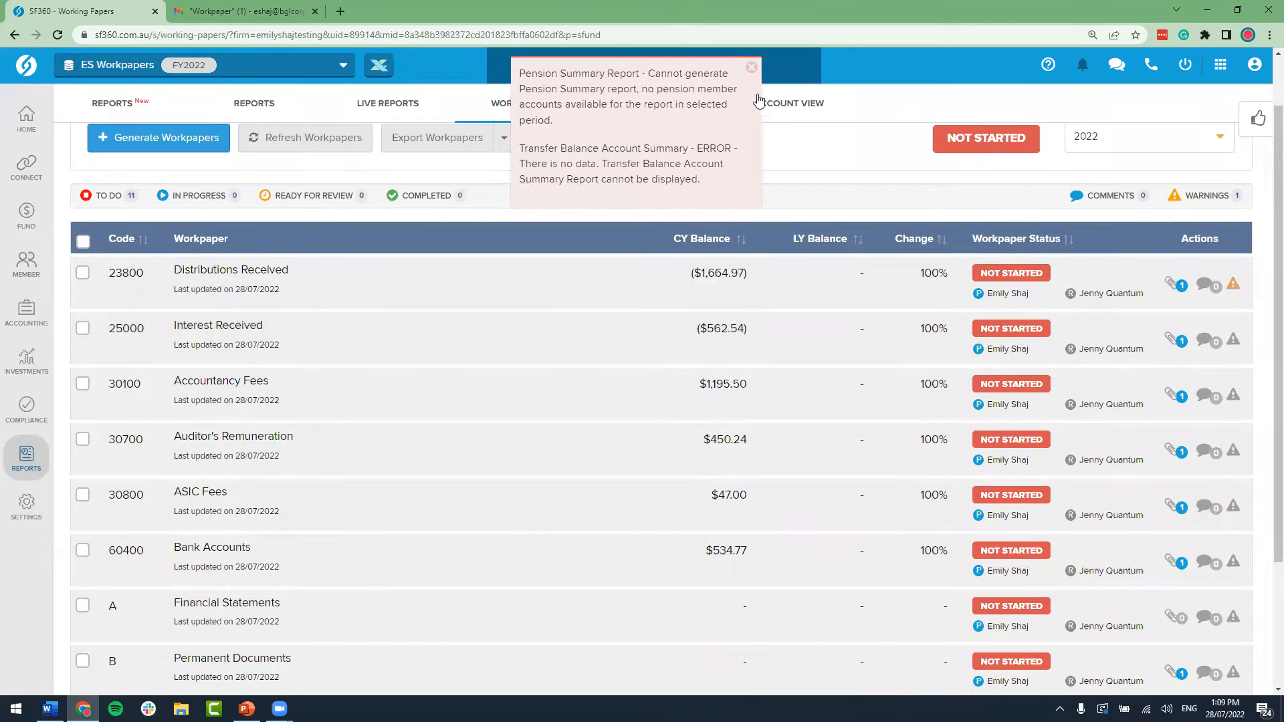
click(751, 68)
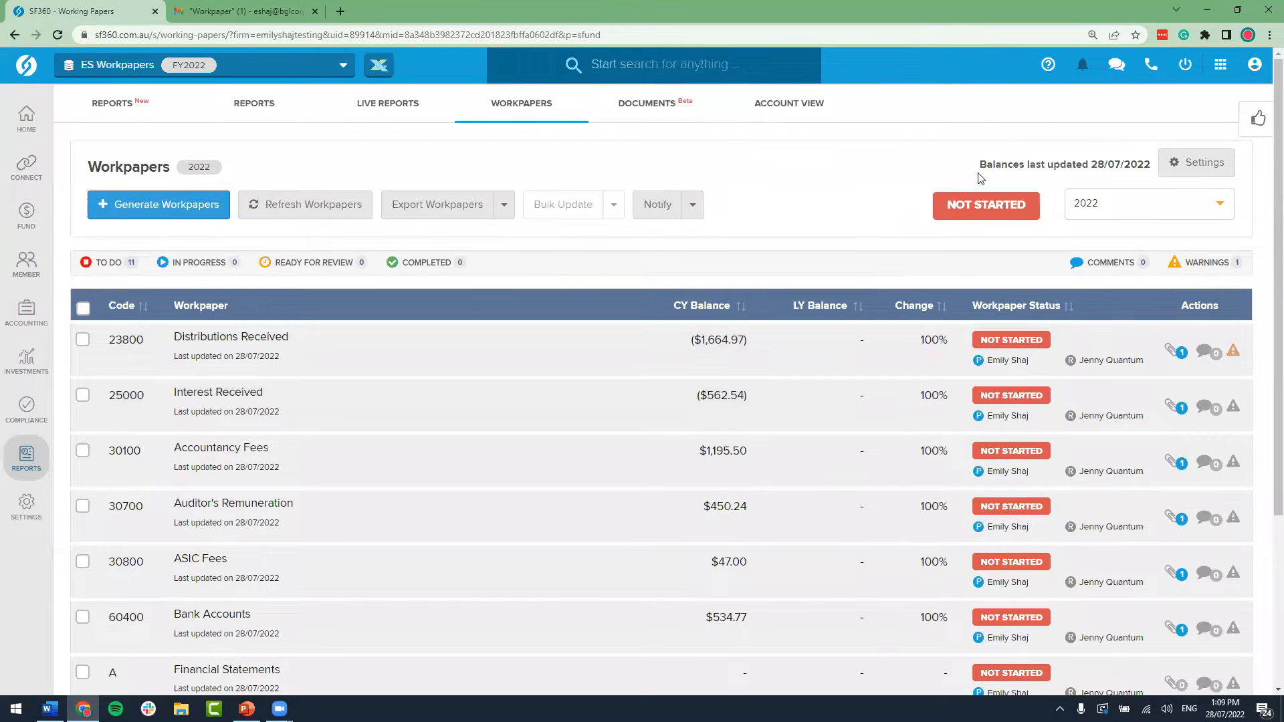
Step: Check the balances' last update date and the financial years offered for another workpaper pack, without generating one
drag(980, 164, 1150, 167)
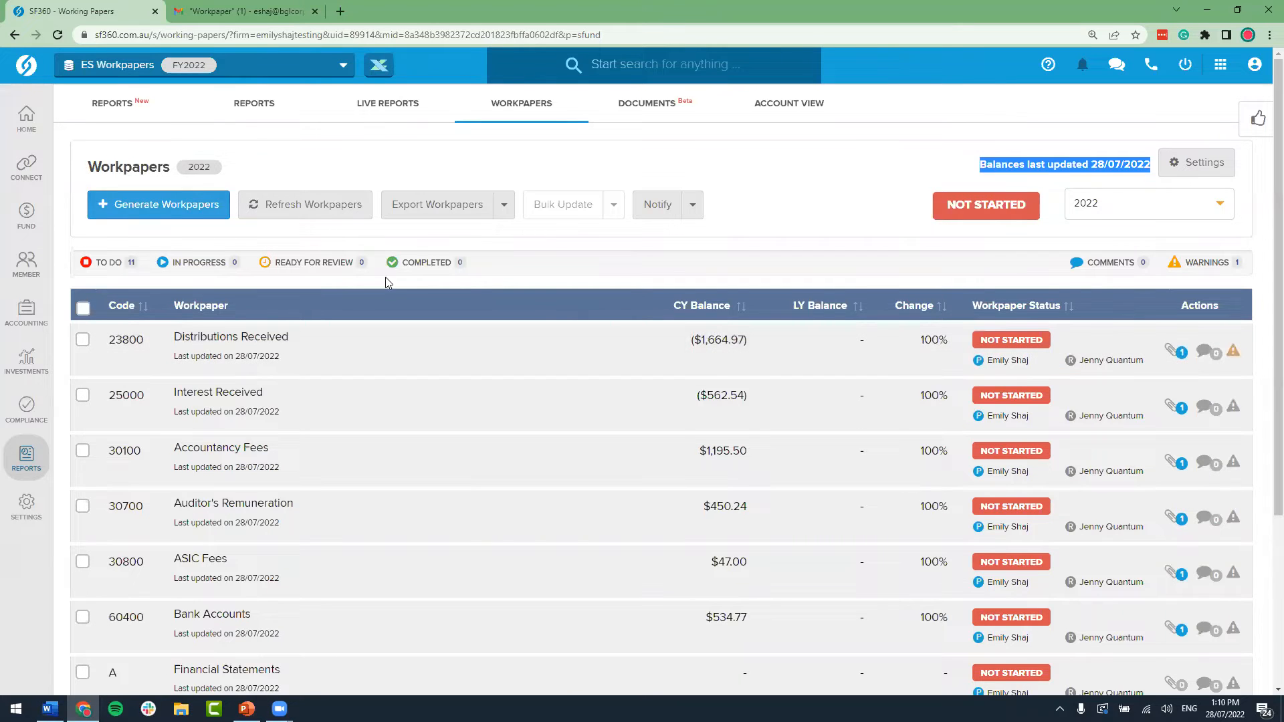
click(179, 213)
click(385, 184)
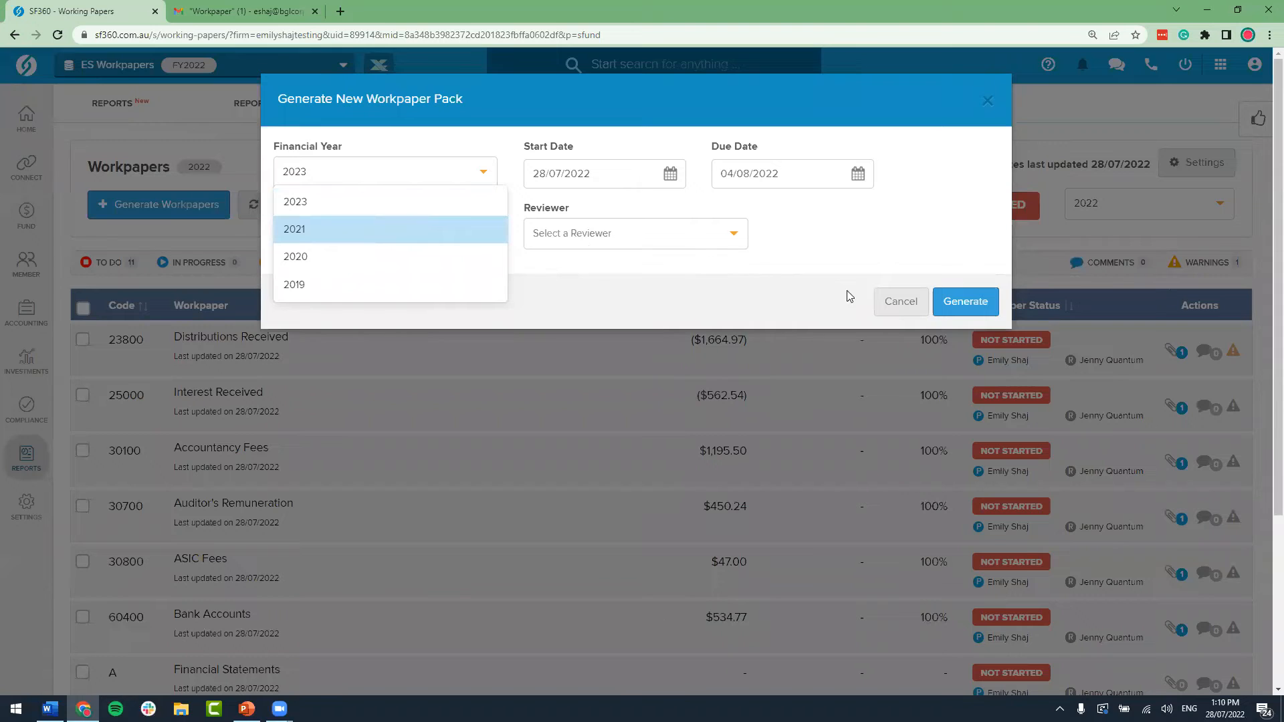
click(881, 296)
click(889, 299)
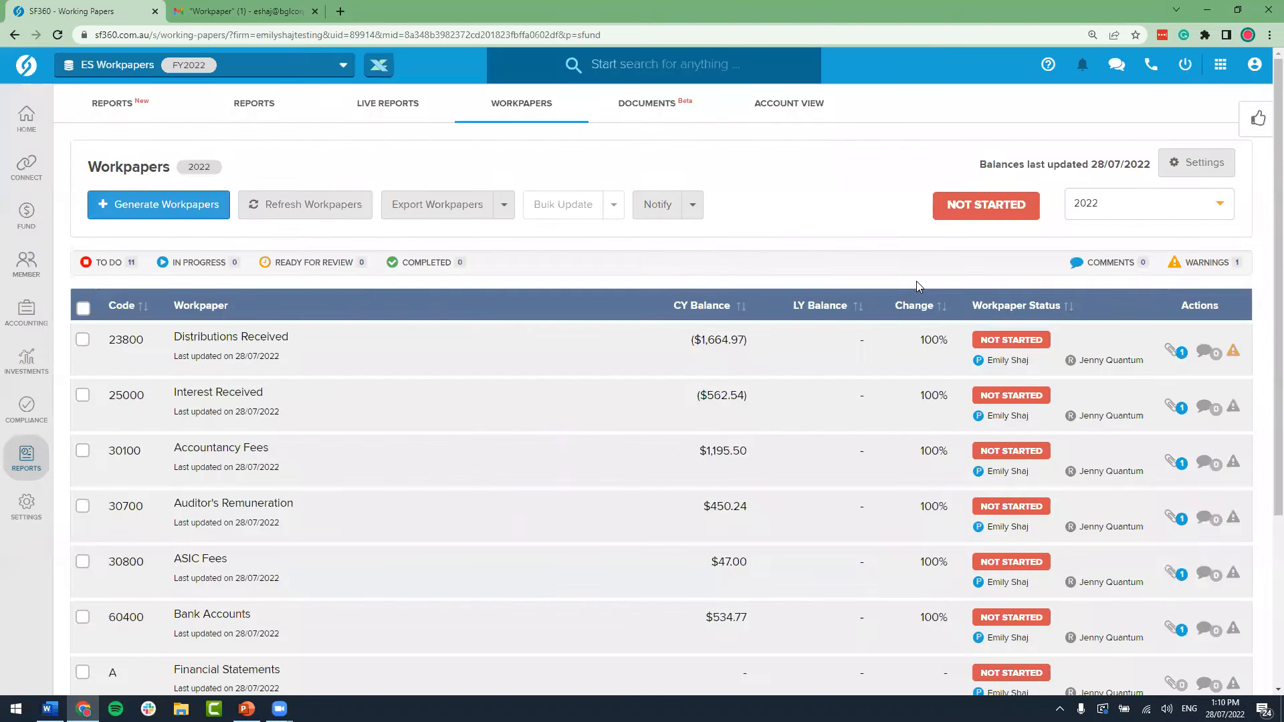
Step: Check the years of existing workpaper packs and choose 2022 for display
click(1149, 211)
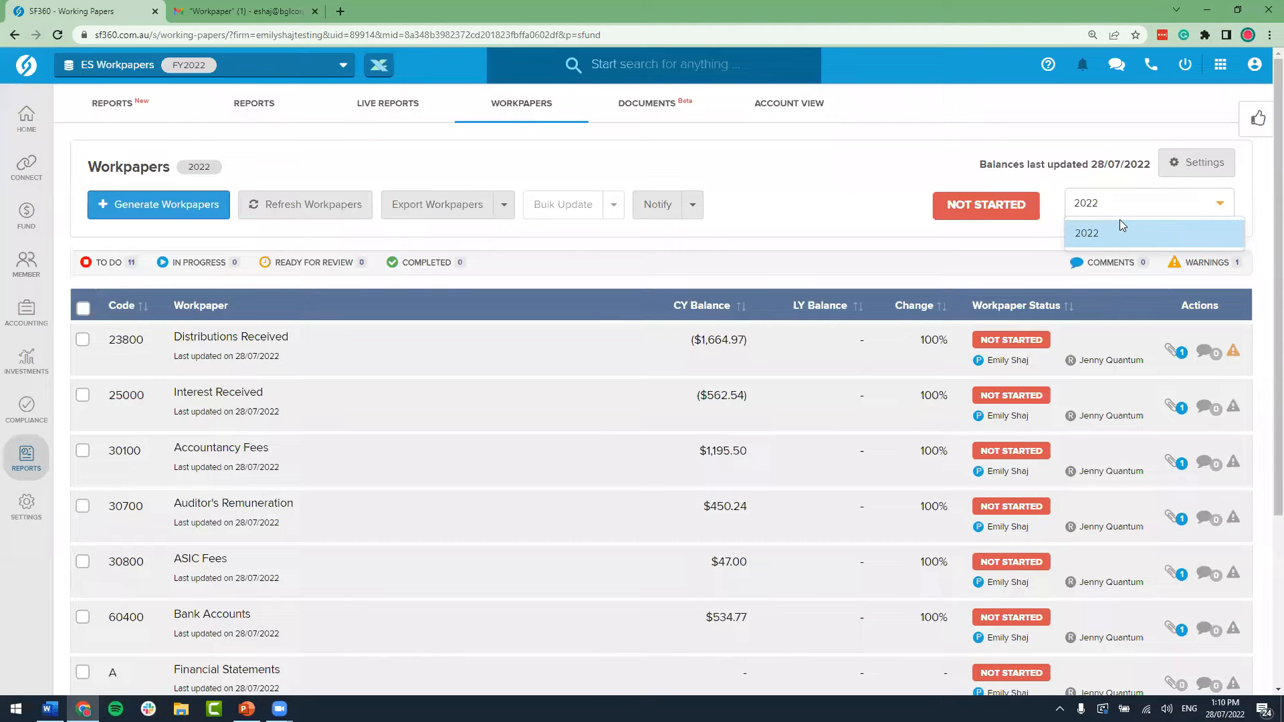
click(1179, 229)
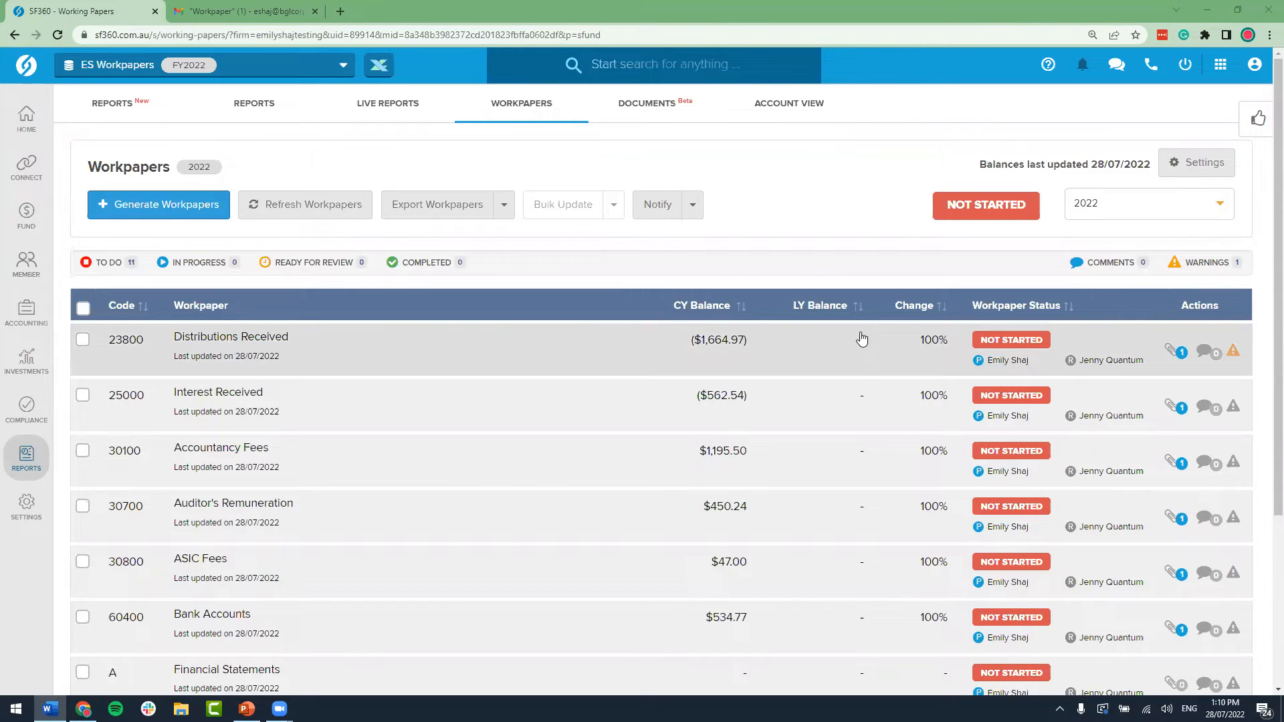
Step: In the 23800 Distributions Received workpaper, check the people available as reviewer and set the workpaper status to In Progress
scroll(861, 338, down, 1)
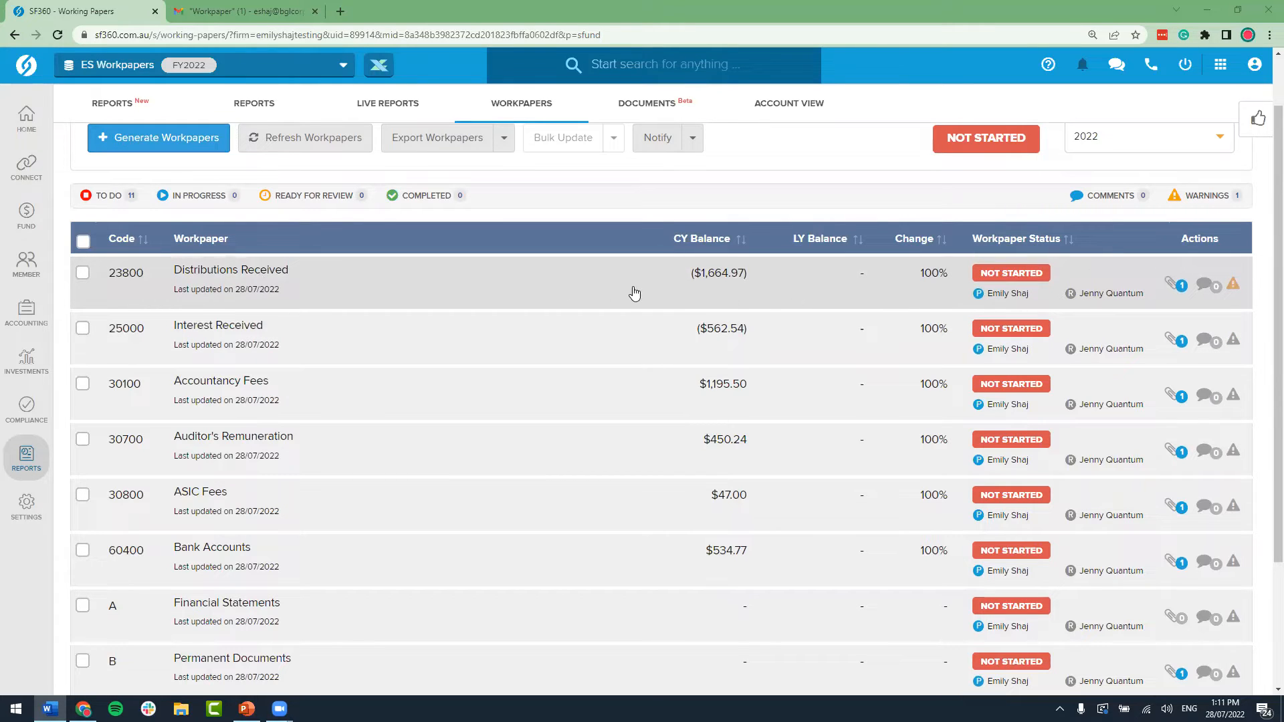
click(519, 293)
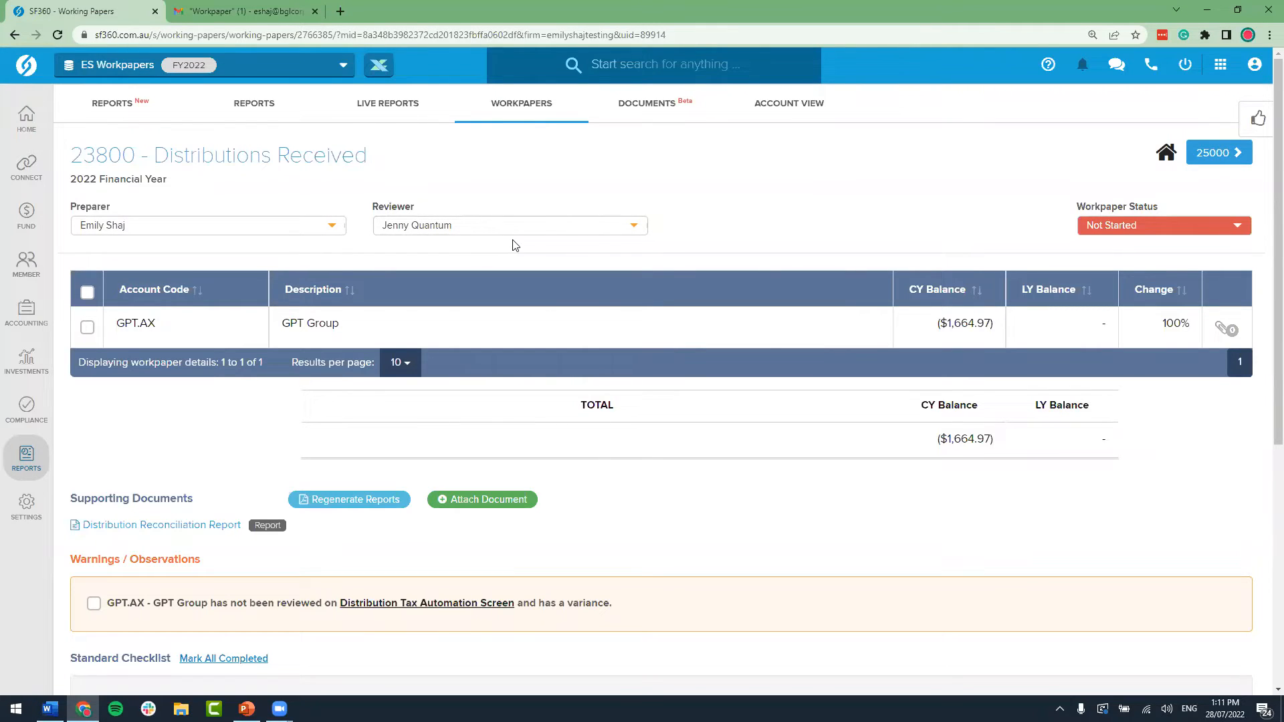
click(494, 229)
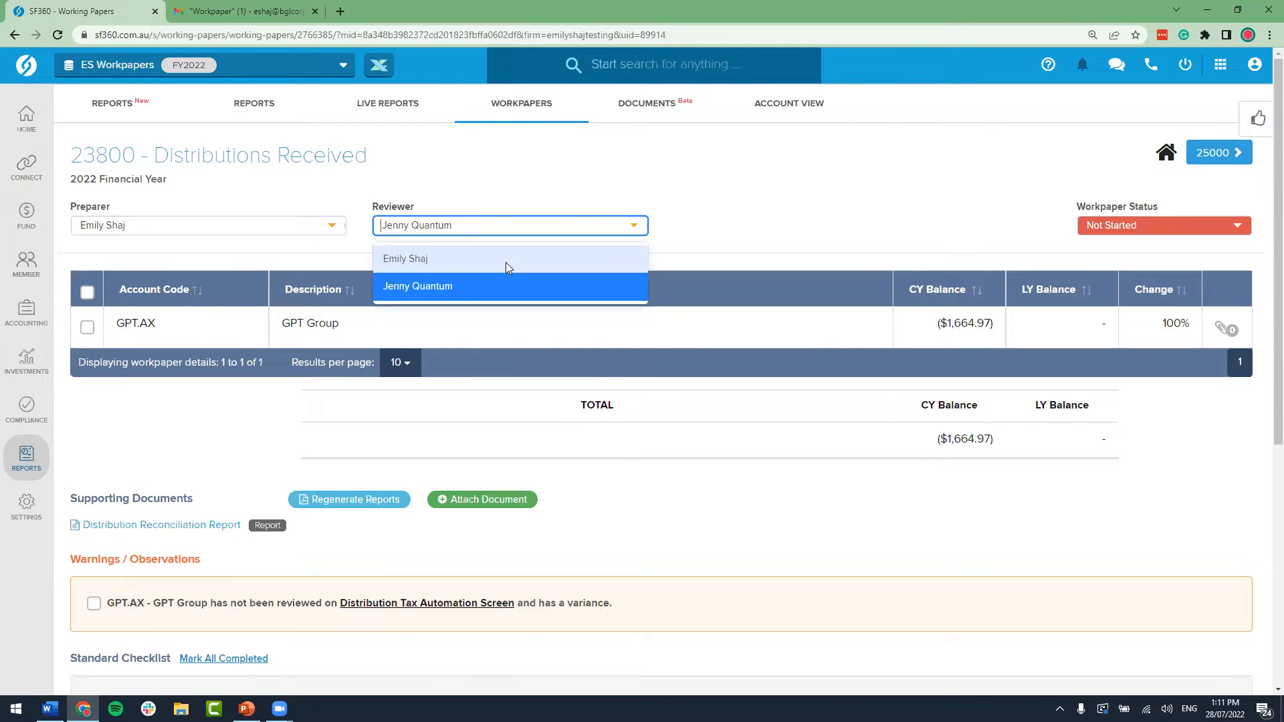
click(790, 245)
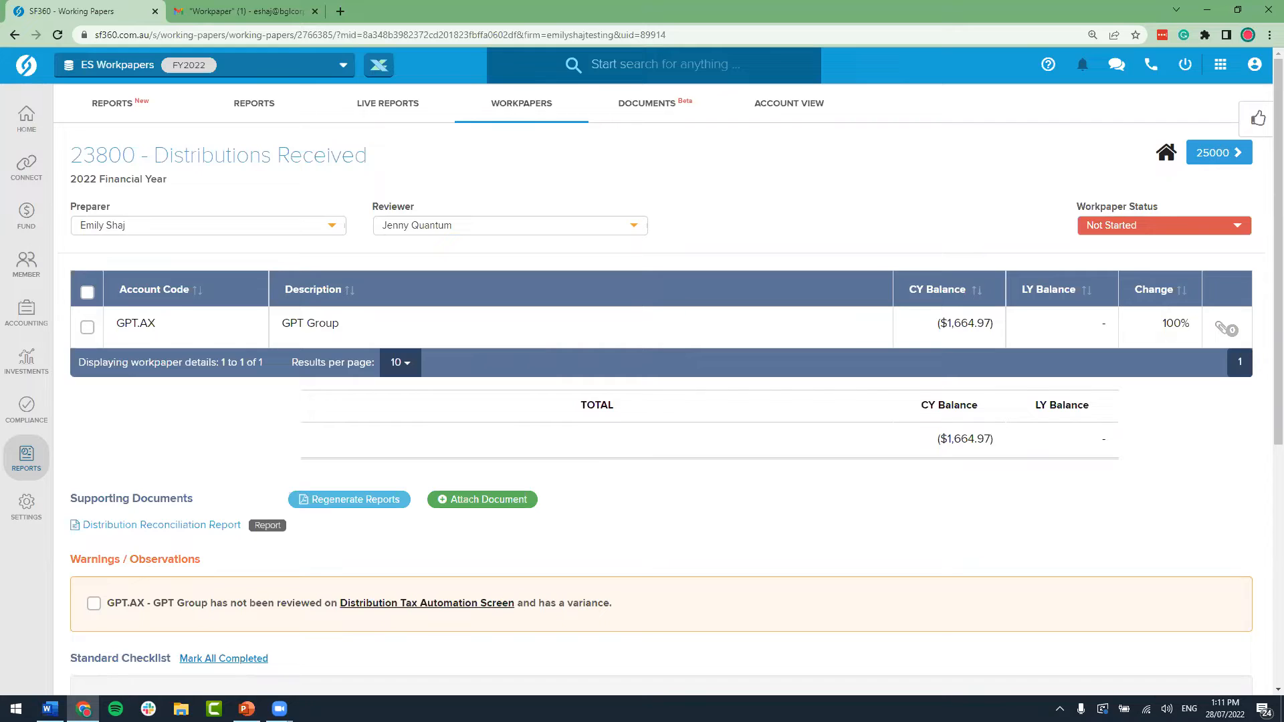
click(1119, 229)
click(1131, 339)
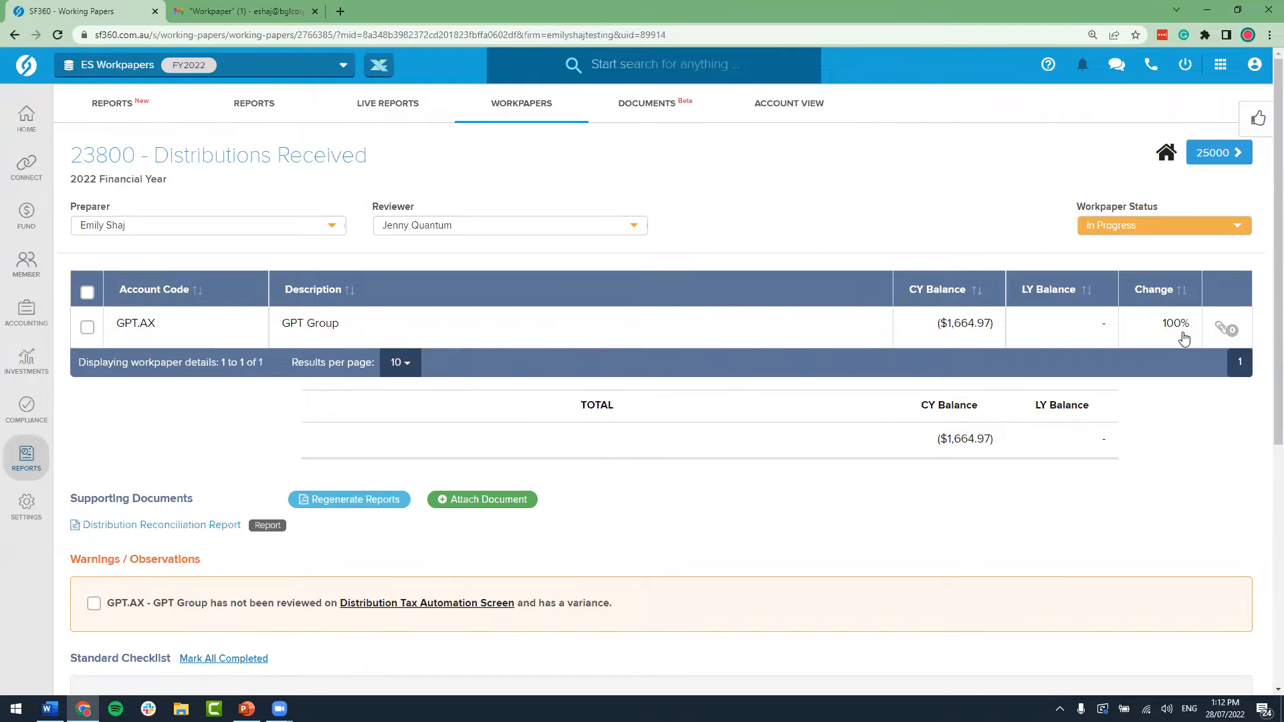
Step: Upload Tax Statement.pdf from the Downloads folder and attach it to the GPT.AX account, keeping the suggested file tags
click(1222, 331)
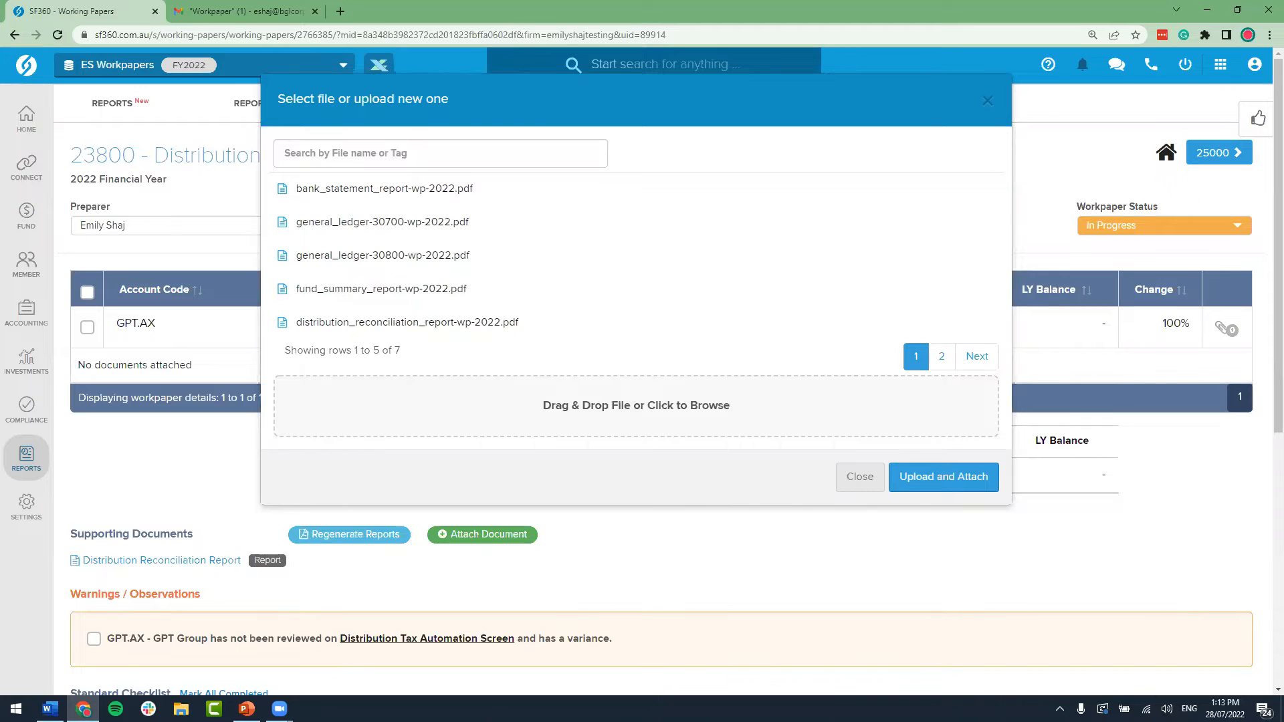
click(719, 409)
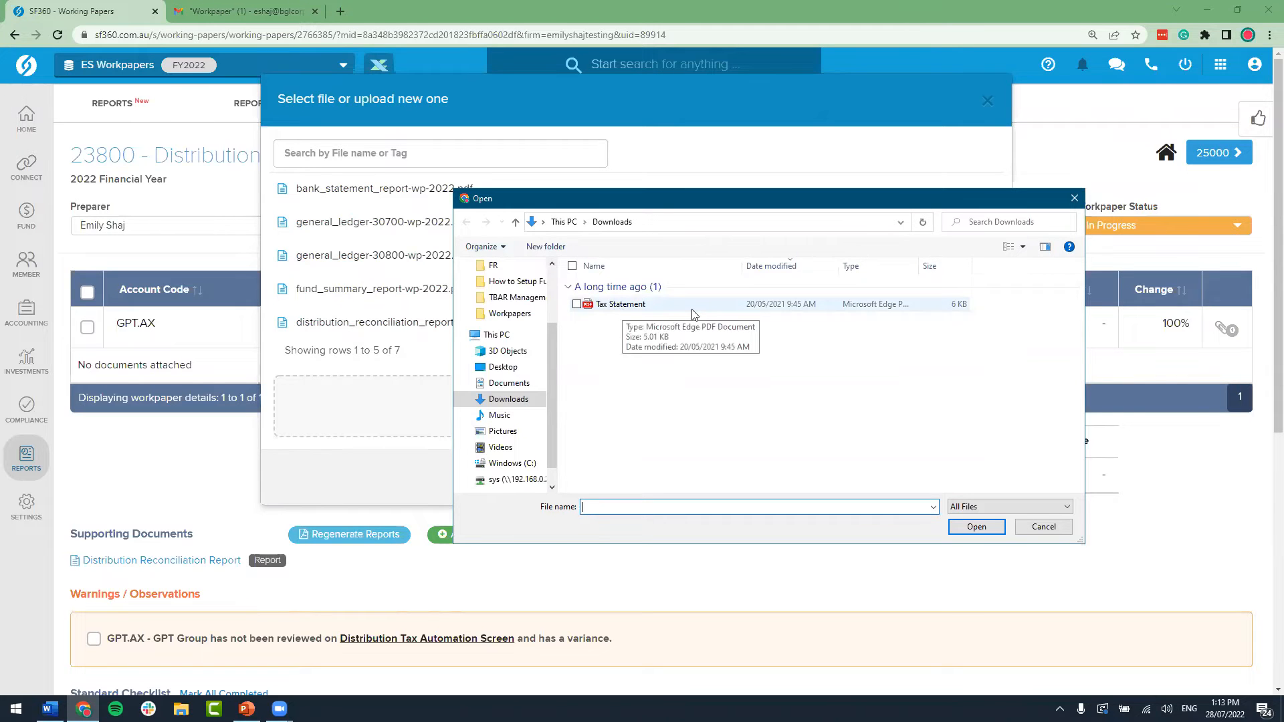
double_click(662, 307)
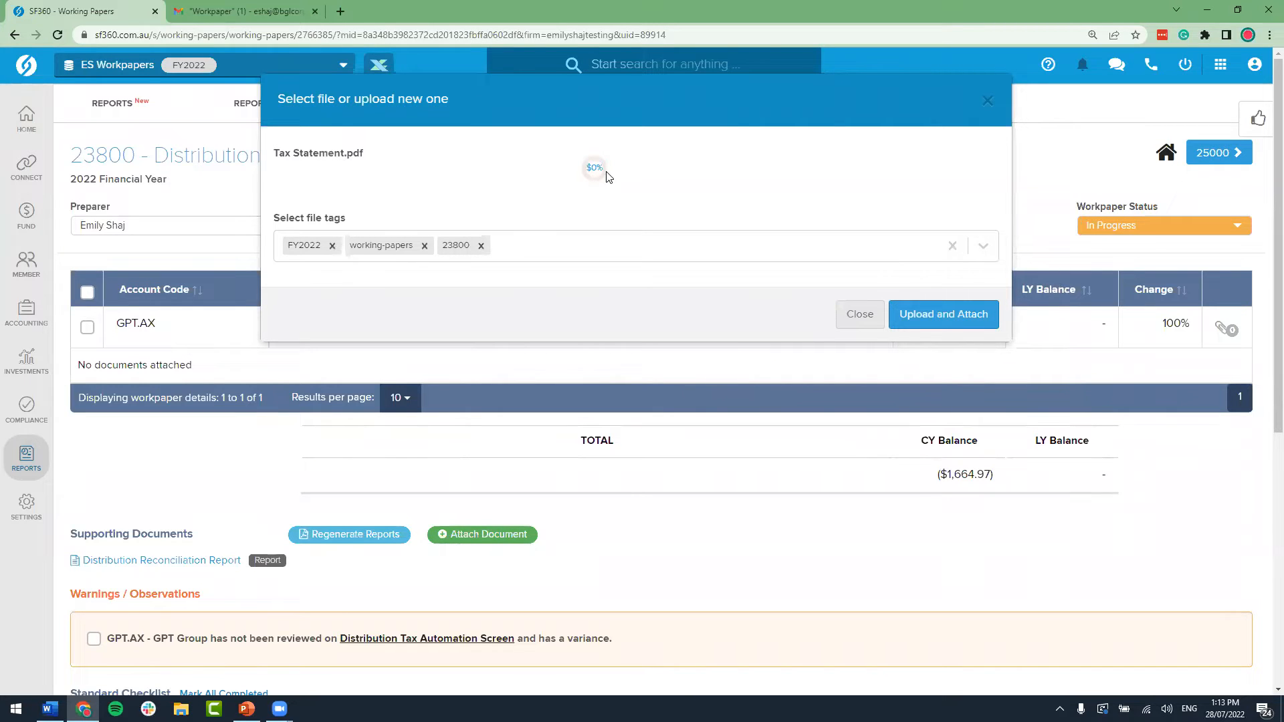
click(958, 322)
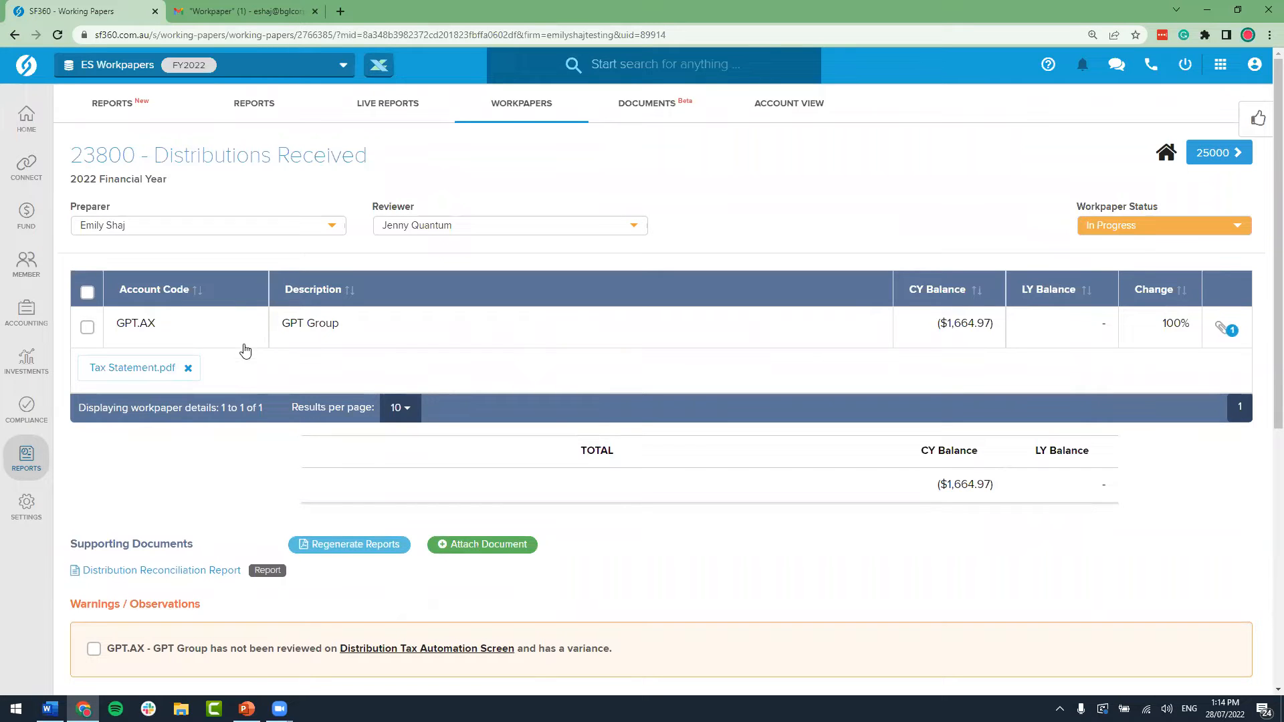
Step: Check which documents are filed in the entity's 23800 Distributions Received document folder
drag(73, 152, 363, 156)
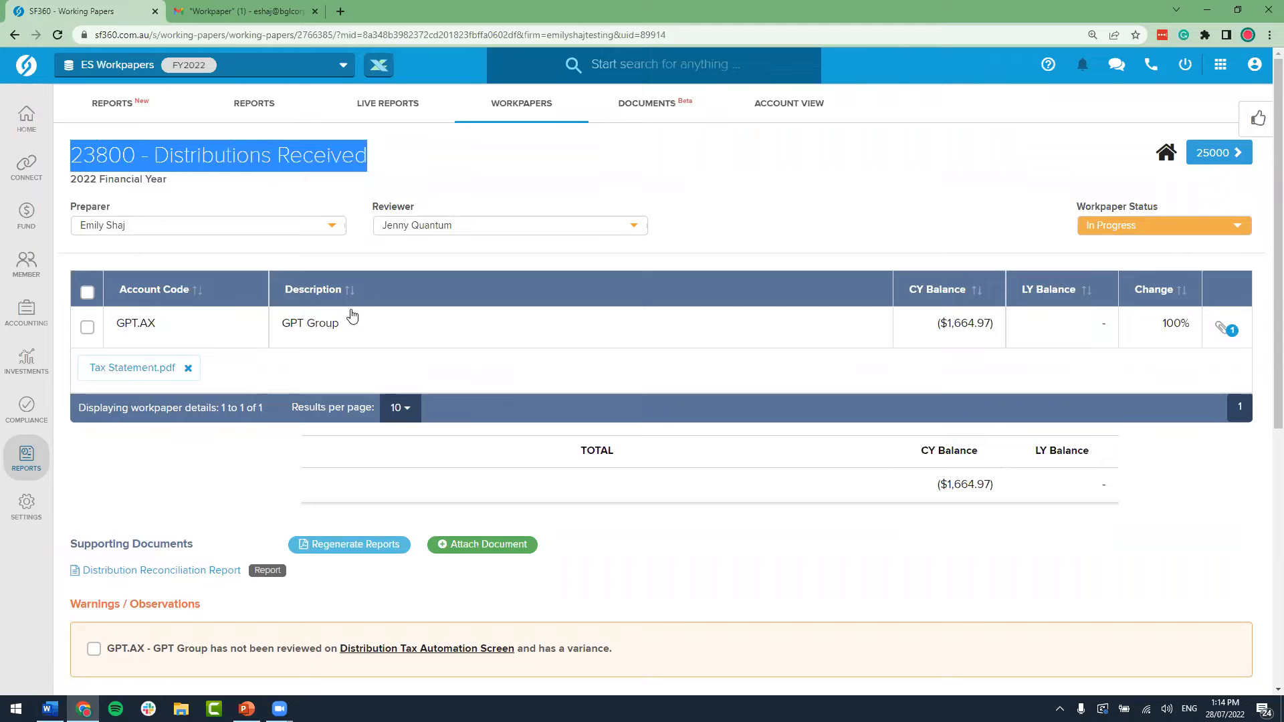
mouse_move(34, 463)
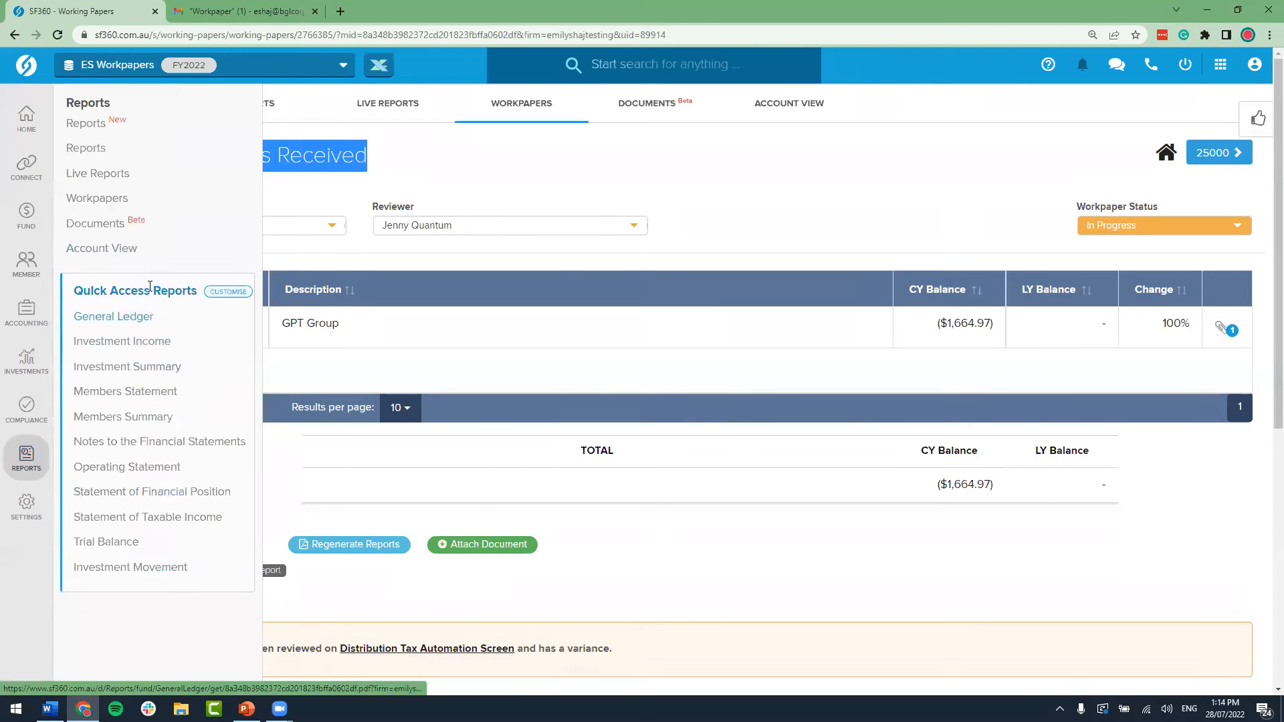
click(125, 230)
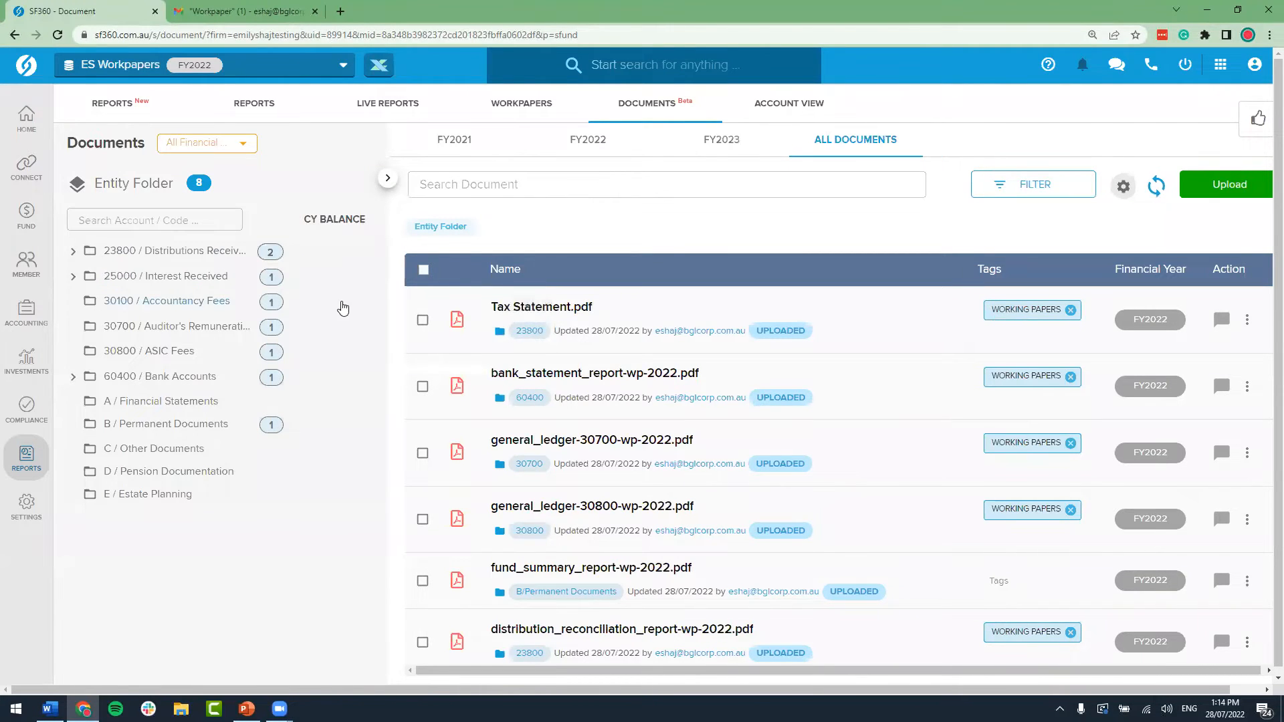
click(194, 258)
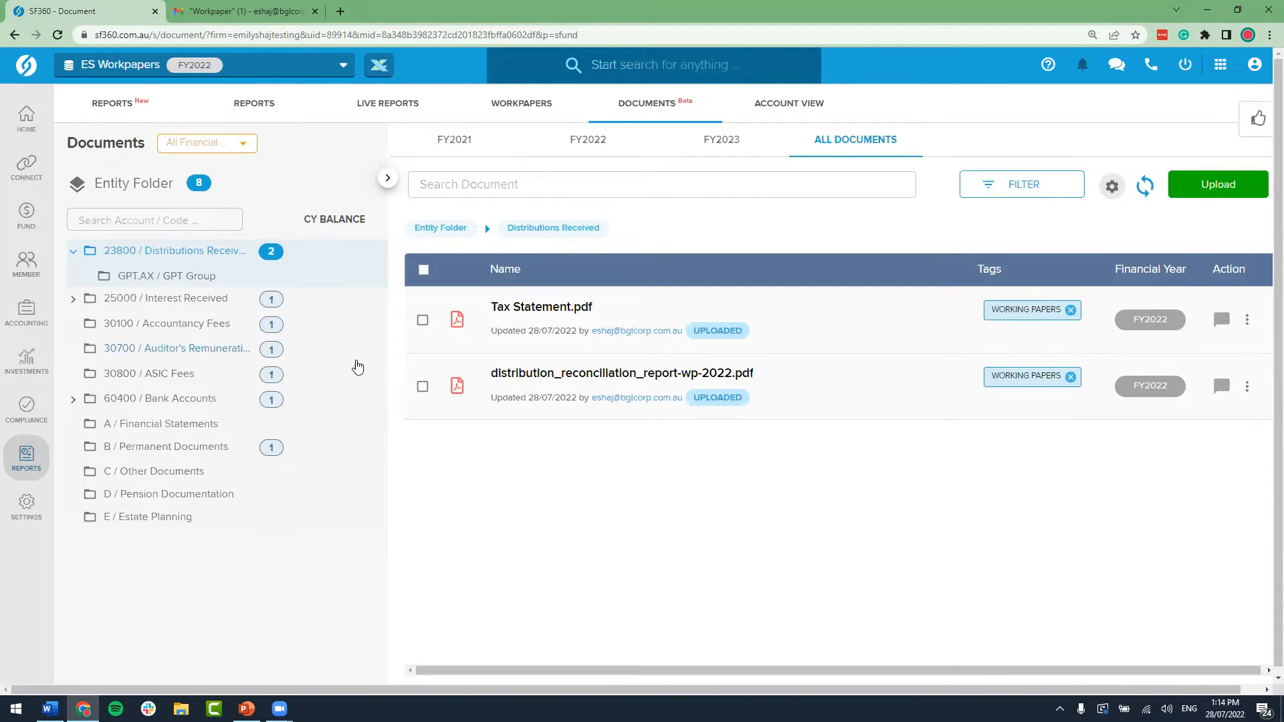
Step: Return to the 23800 Distributions Received workpaper and tick off the GPT.AX account line
mouse_move(61, 427)
click(129, 209)
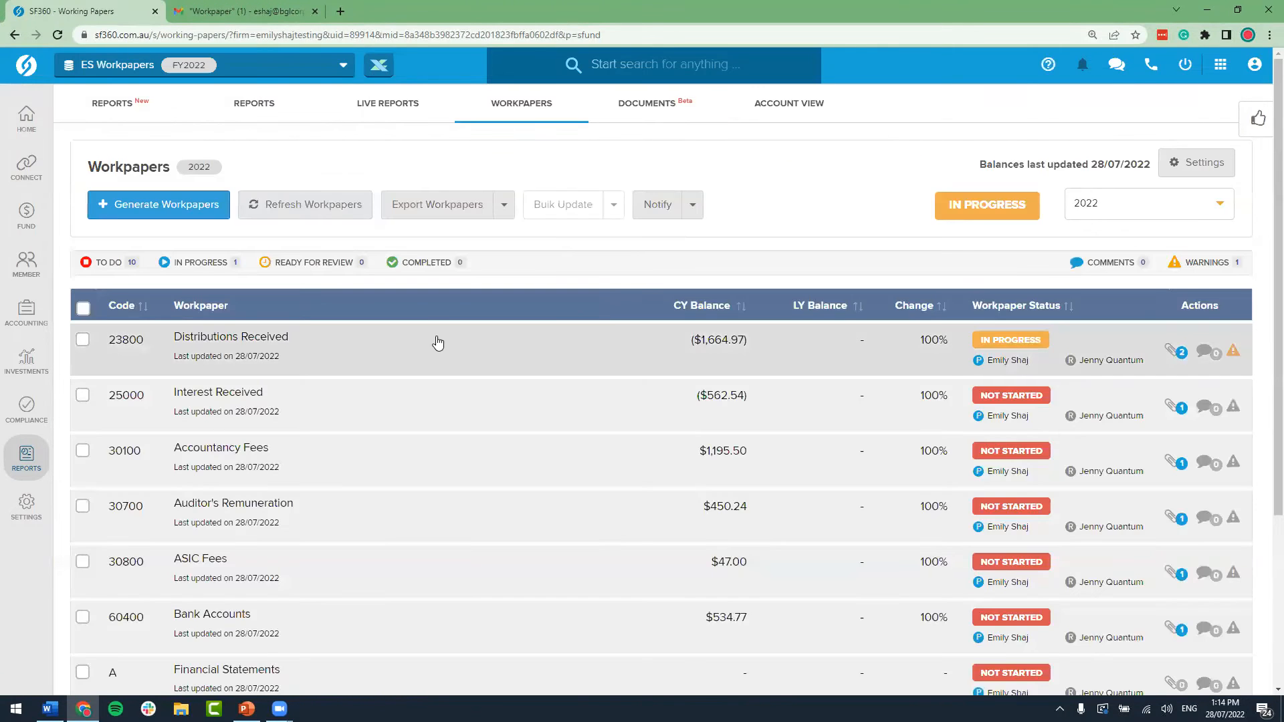
click(438, 343)
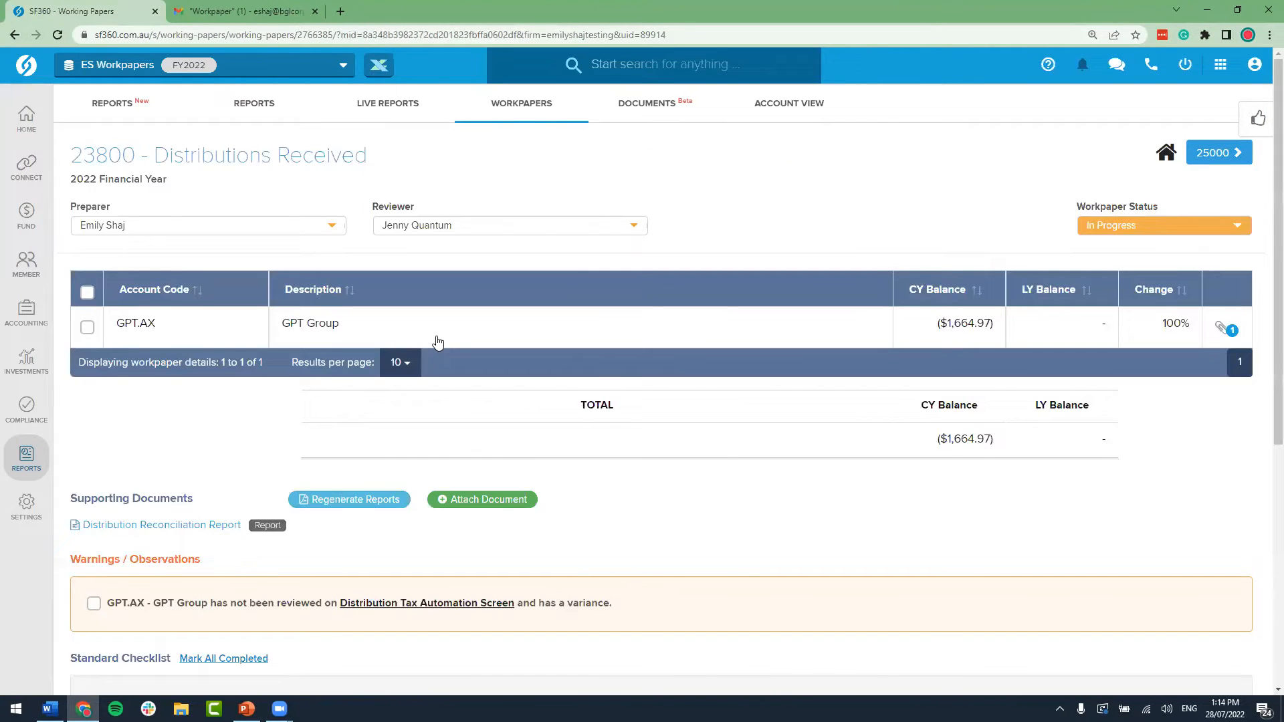
click(87, 327)
Step: Follow the workpaper's warning to the Distribution Tax Automation screen and mark the GPT.AX distribution as reviewed
scroll(268, 474, down, 3)
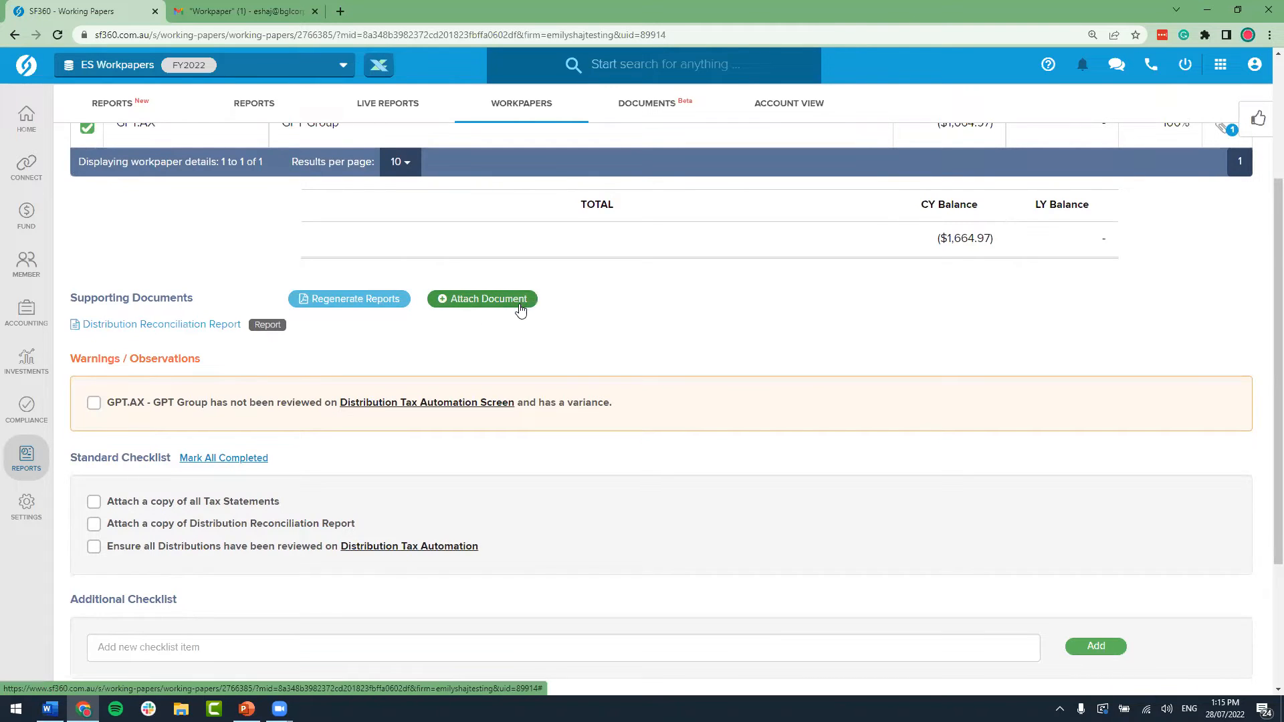
mouse_move(220, 330)
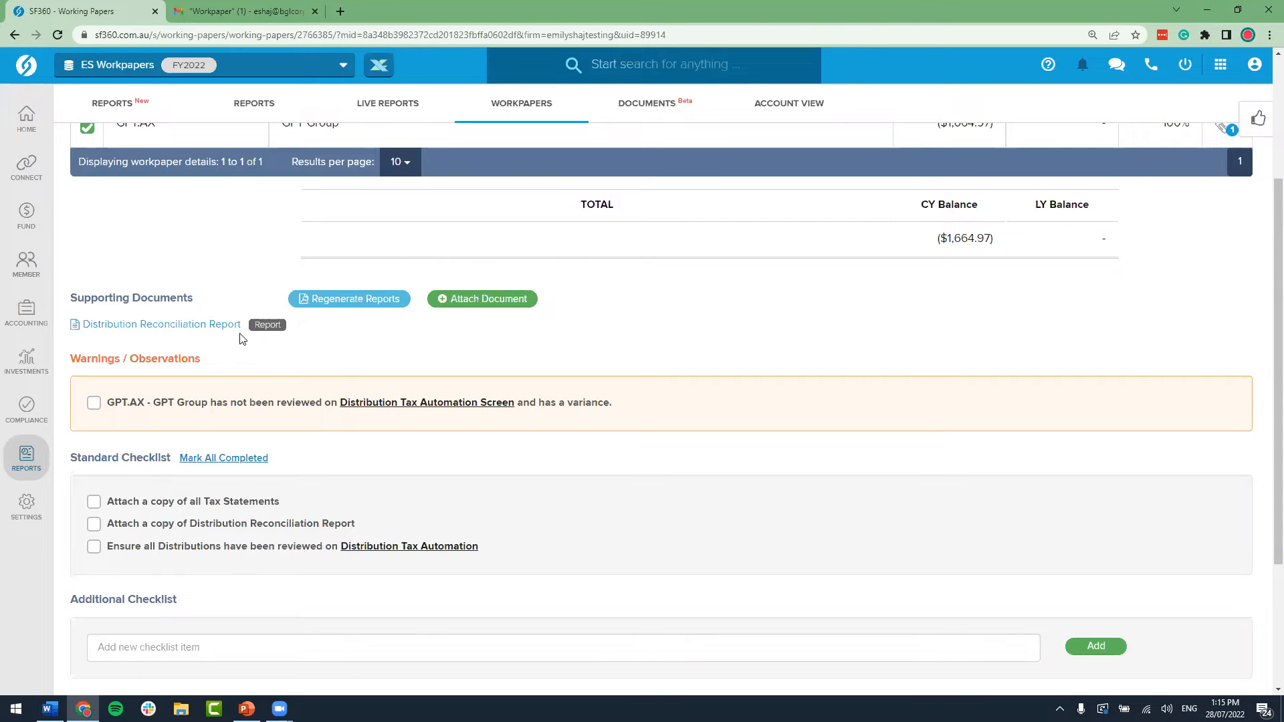
scroll(241, 328, up, 3)
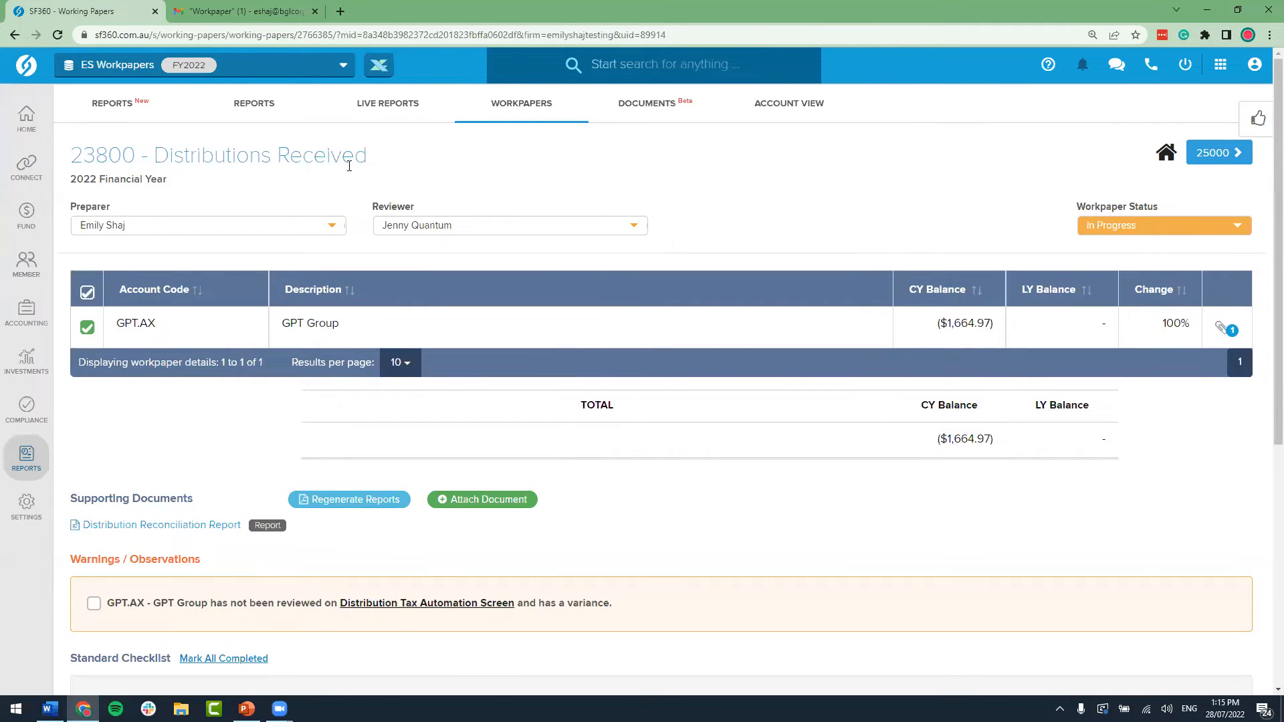
scroll(232, 390, down, 1)
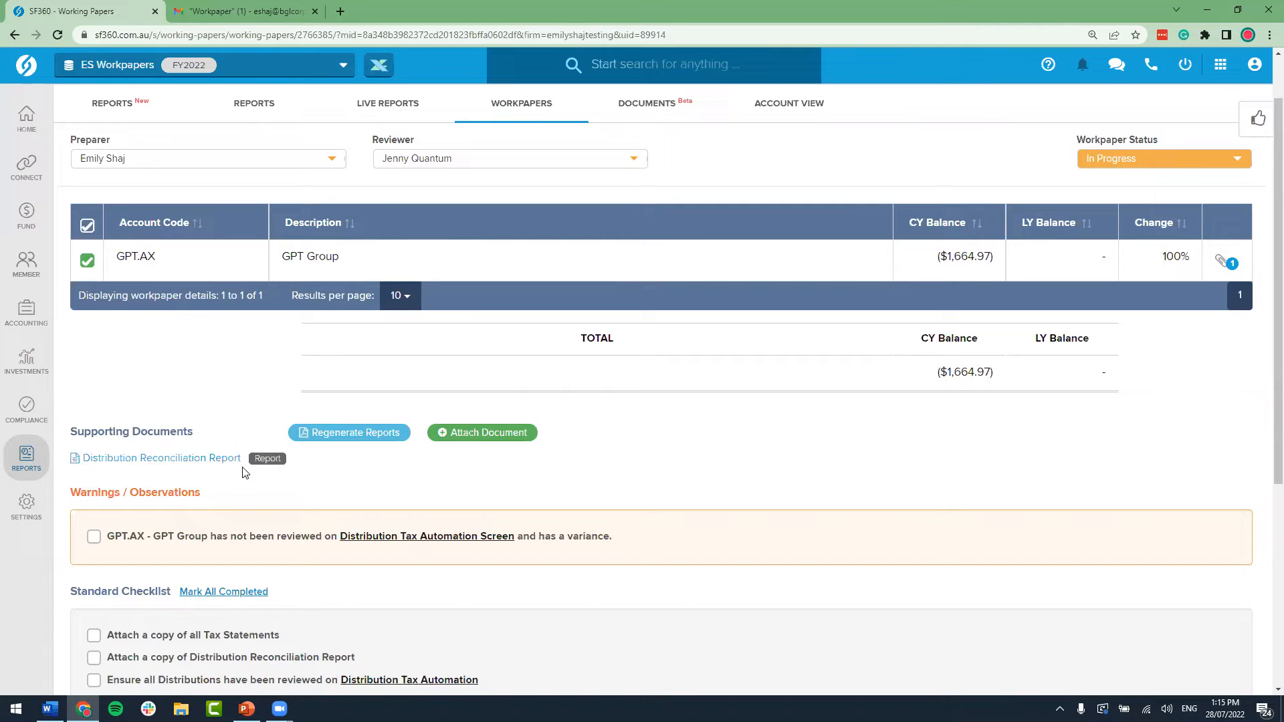
scroll(238, 444, down, 2)
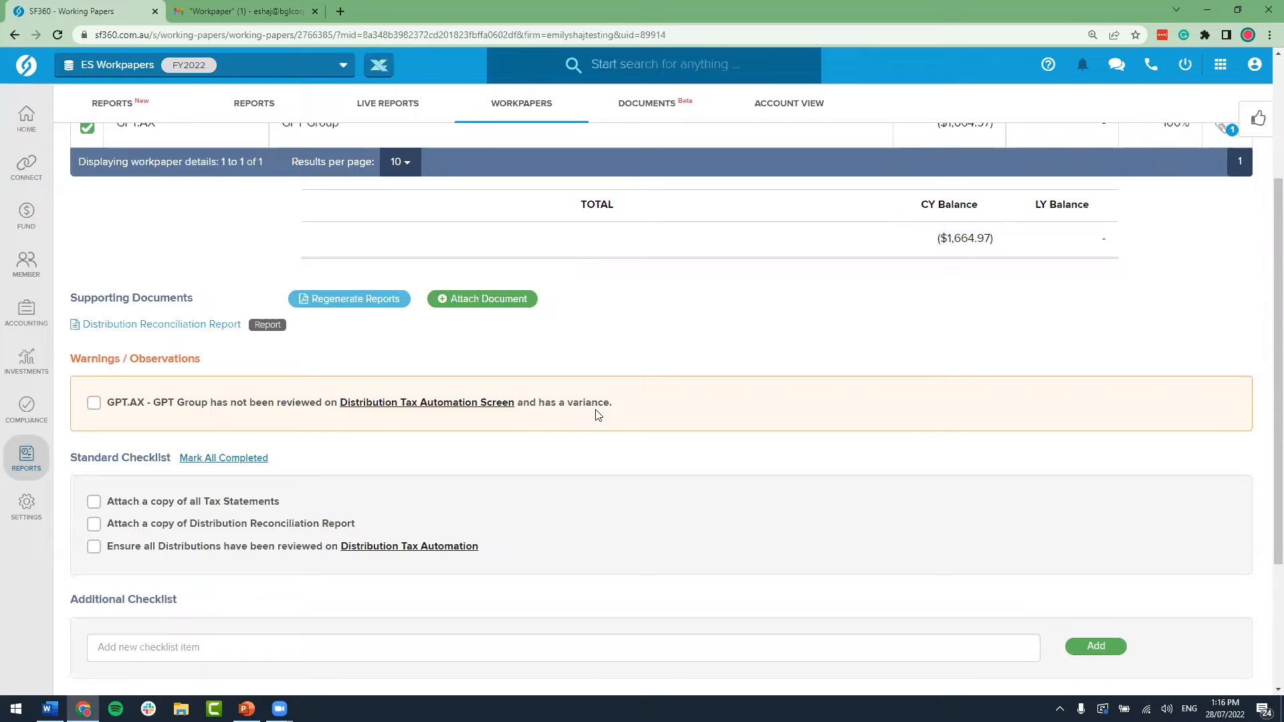
click(449, 404)
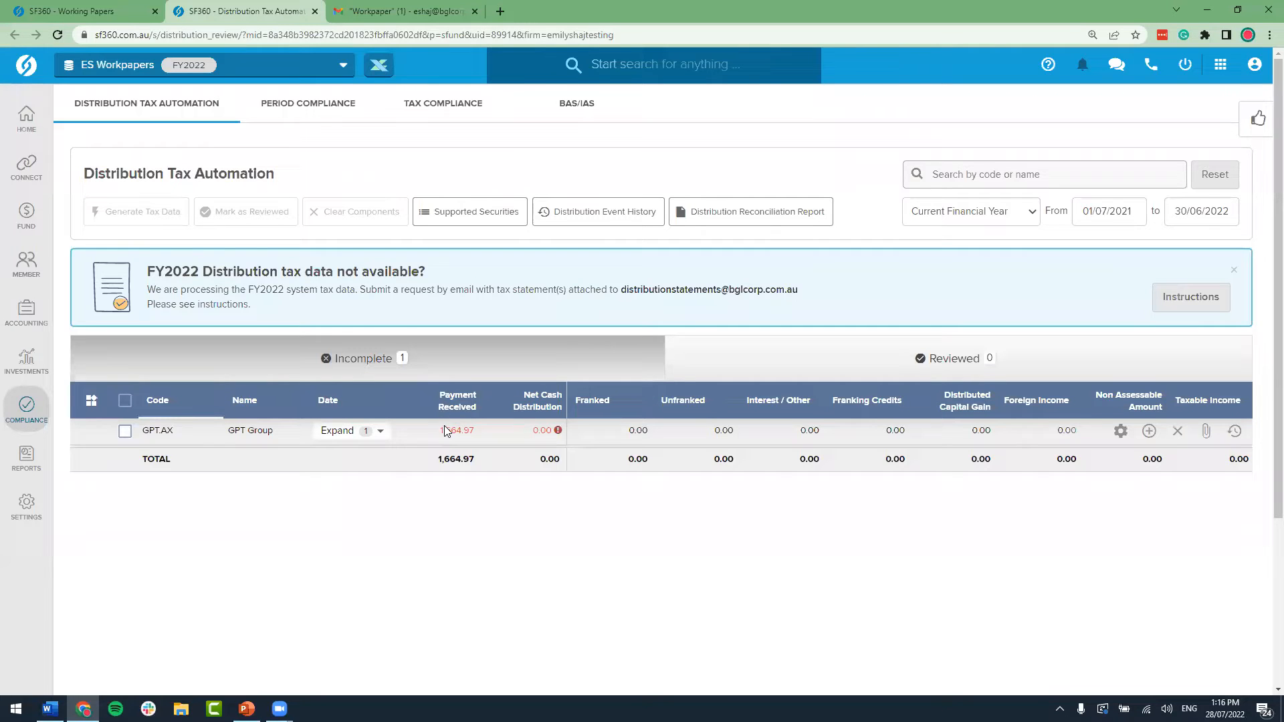
click(125, 431)
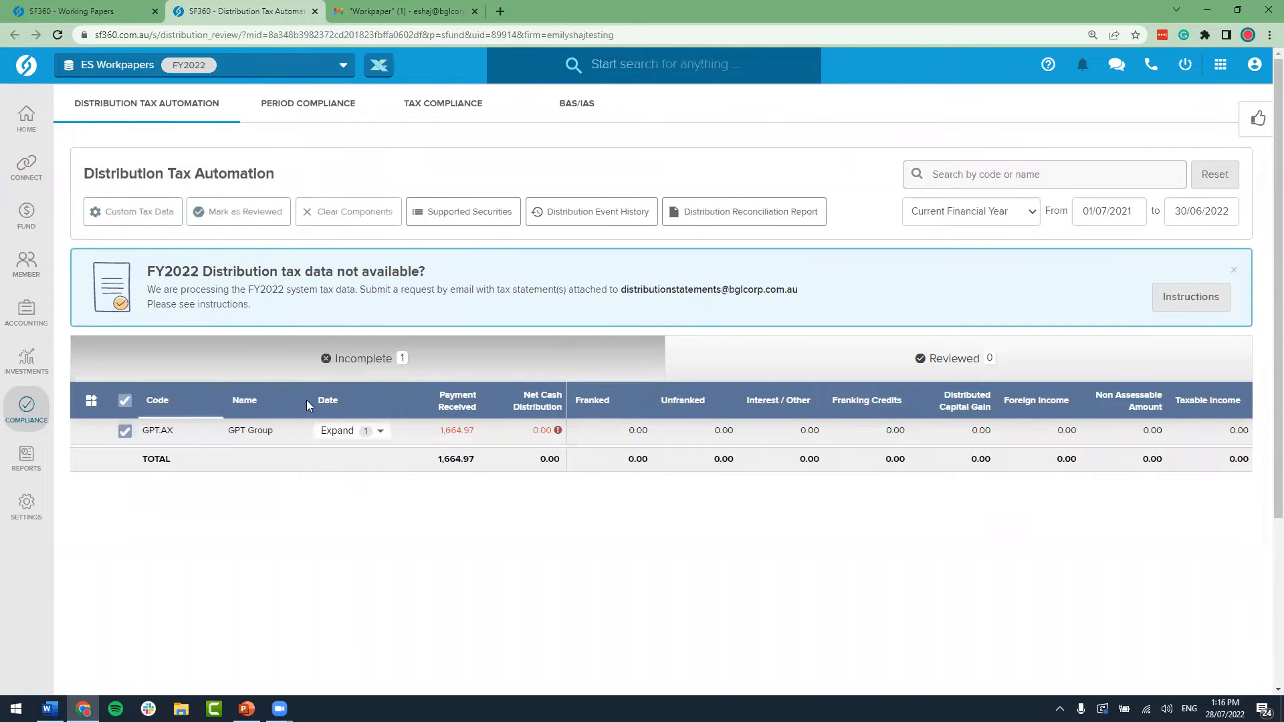
click(258, 224)
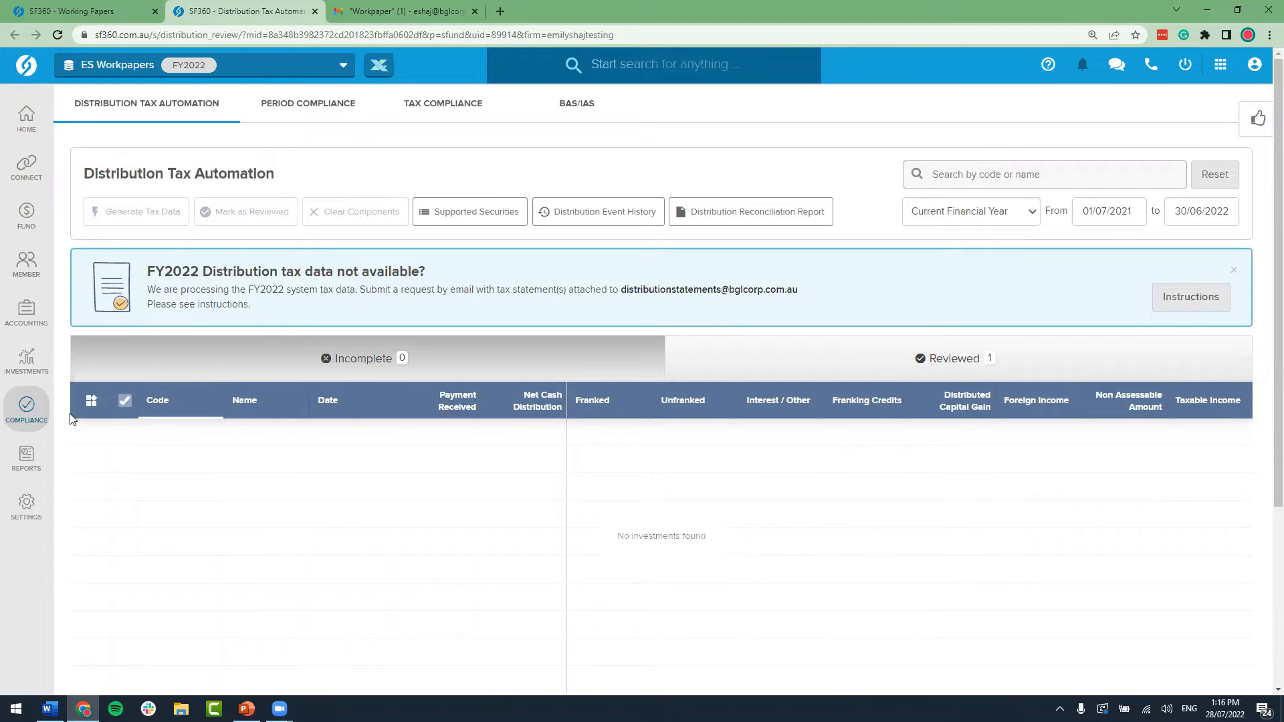
Step: Refresh the 2022 workpapers after reading how statuses are affected, and dismiss the report error notice
mouse_move(42, 418)
mouse_move(27, 458)
click(100, 200)
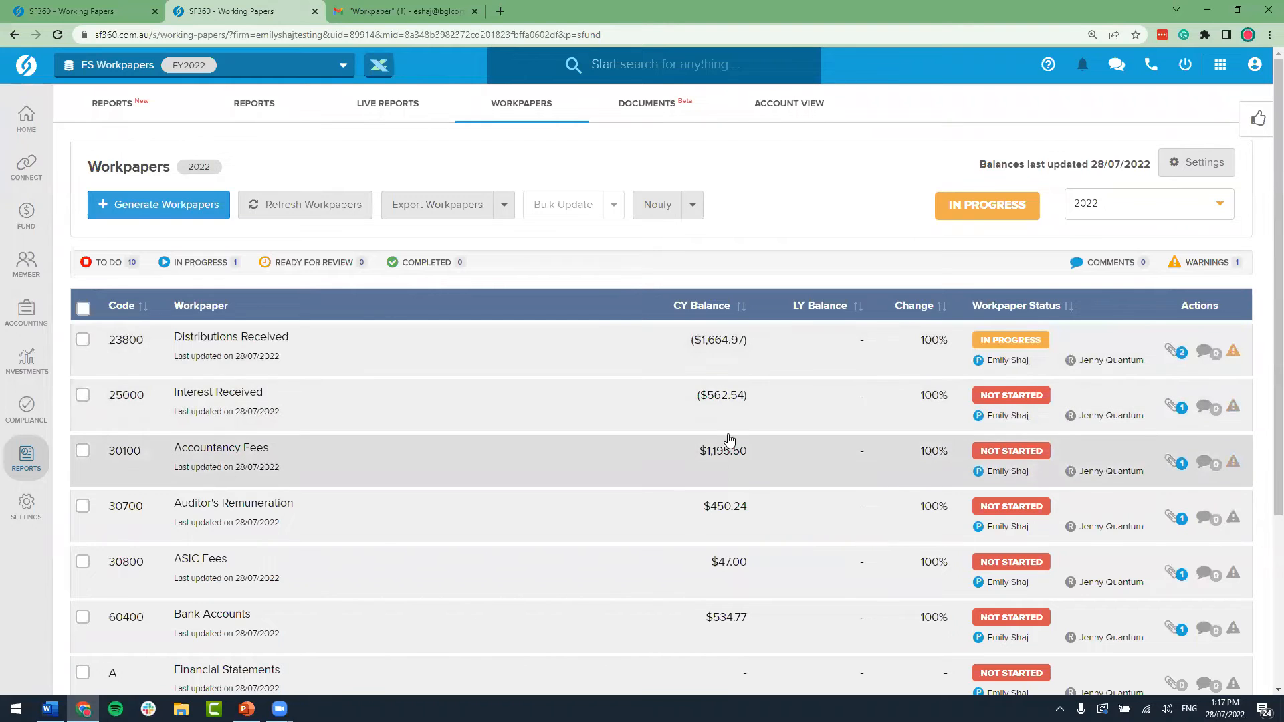
click(329, 207)
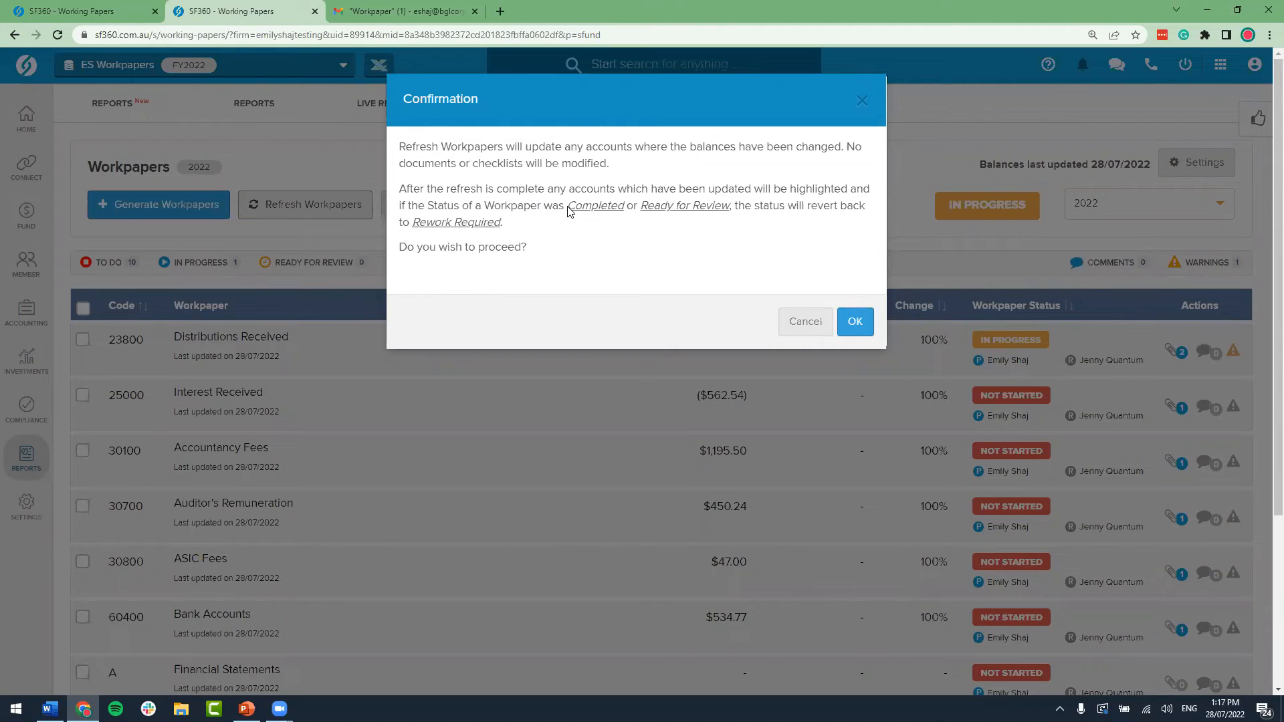
drag(569, 208, 733, 211)
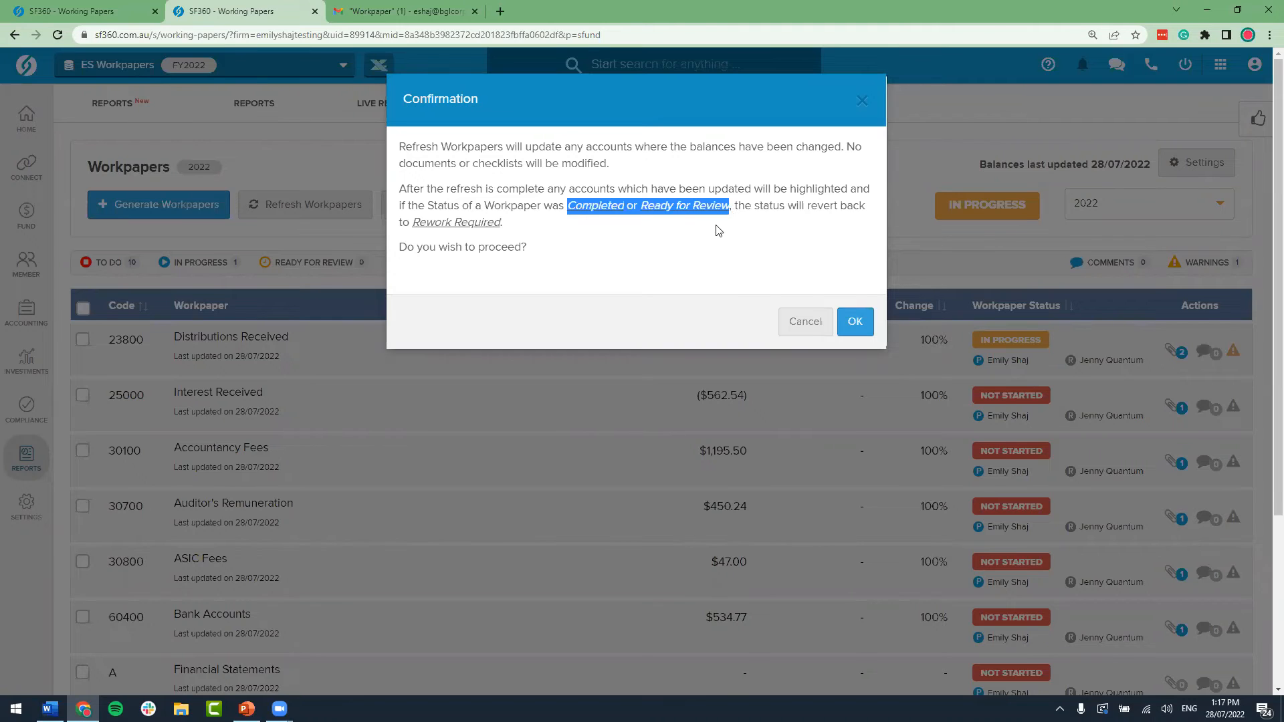
drag(490, 232, 415, 229)
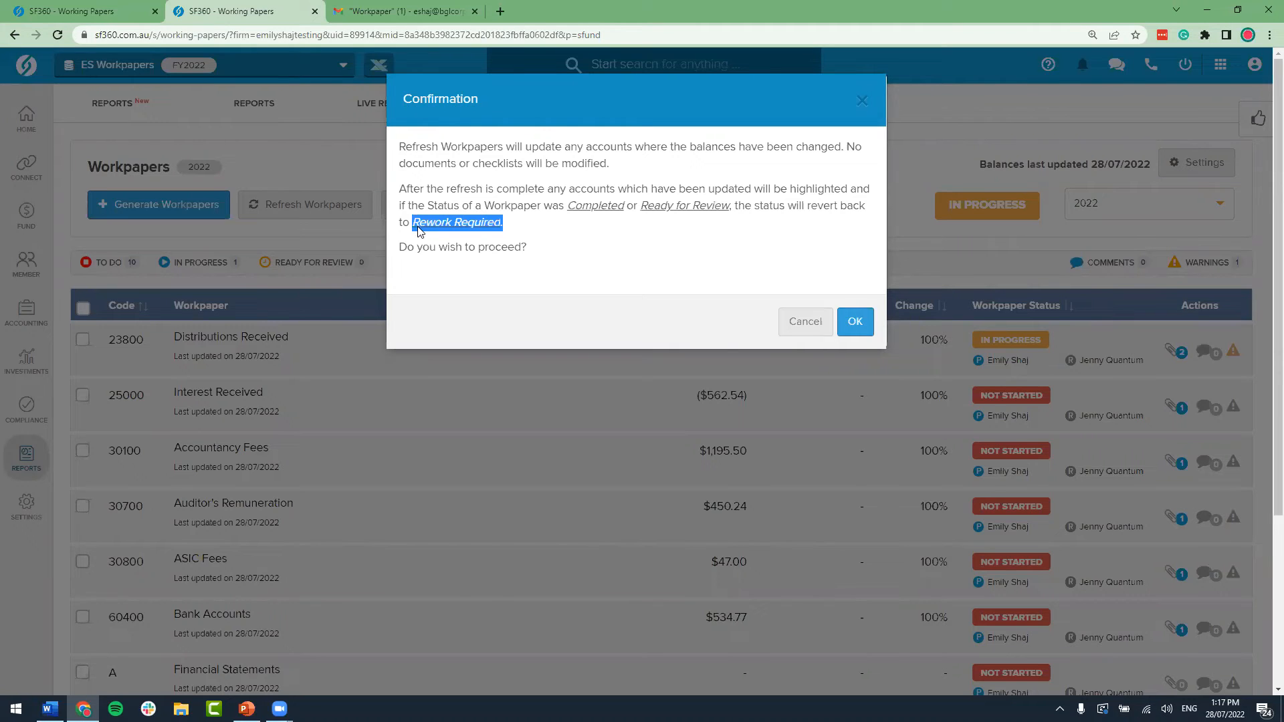
click(598, 232)
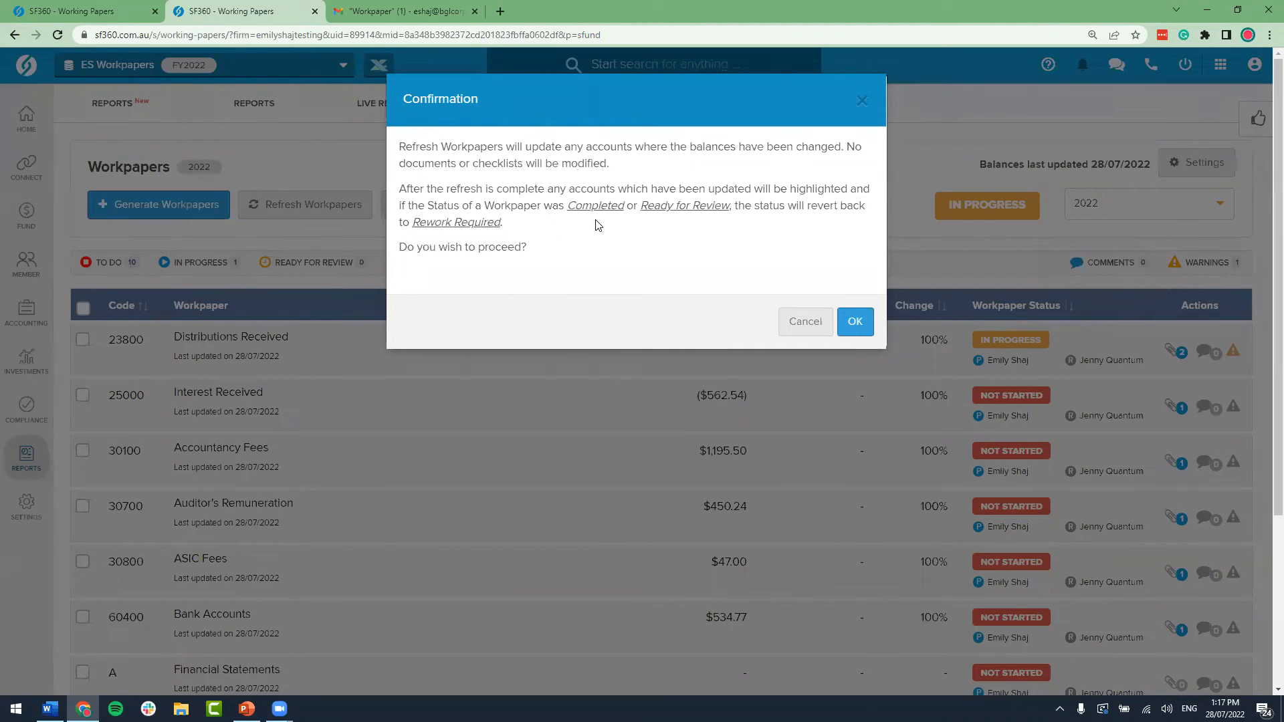
click(862, 325)
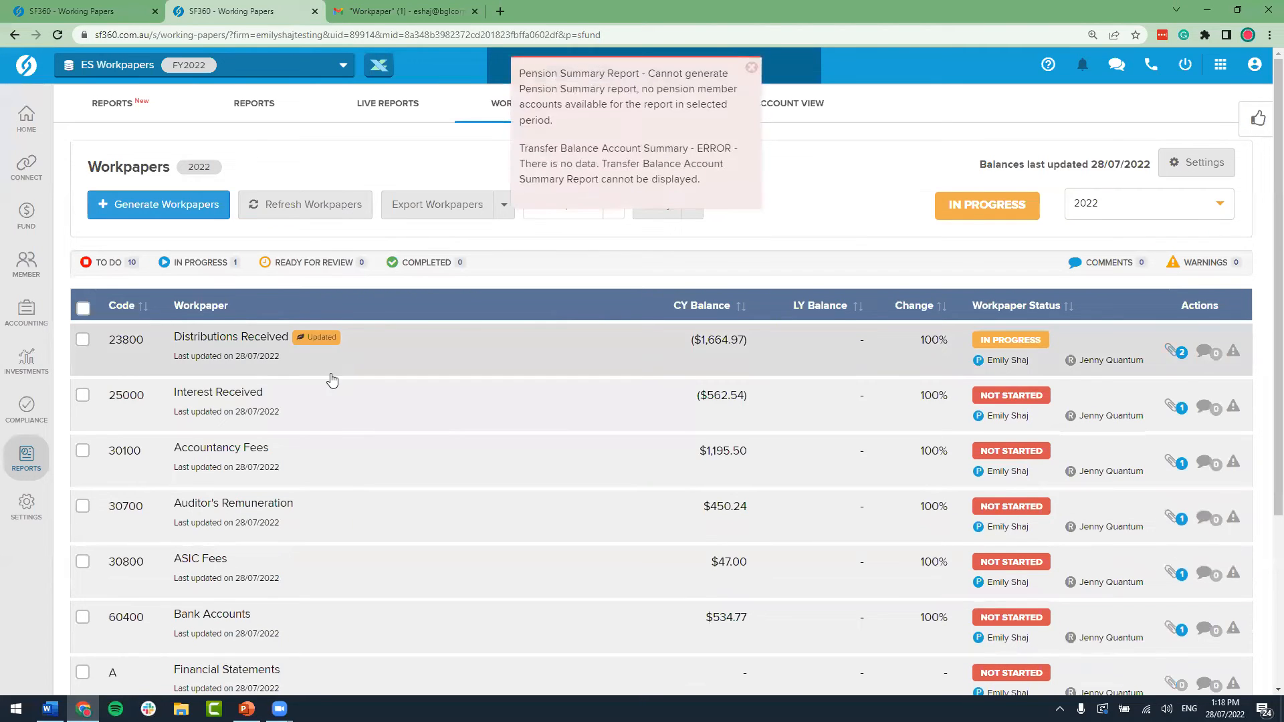
click(751, 68)
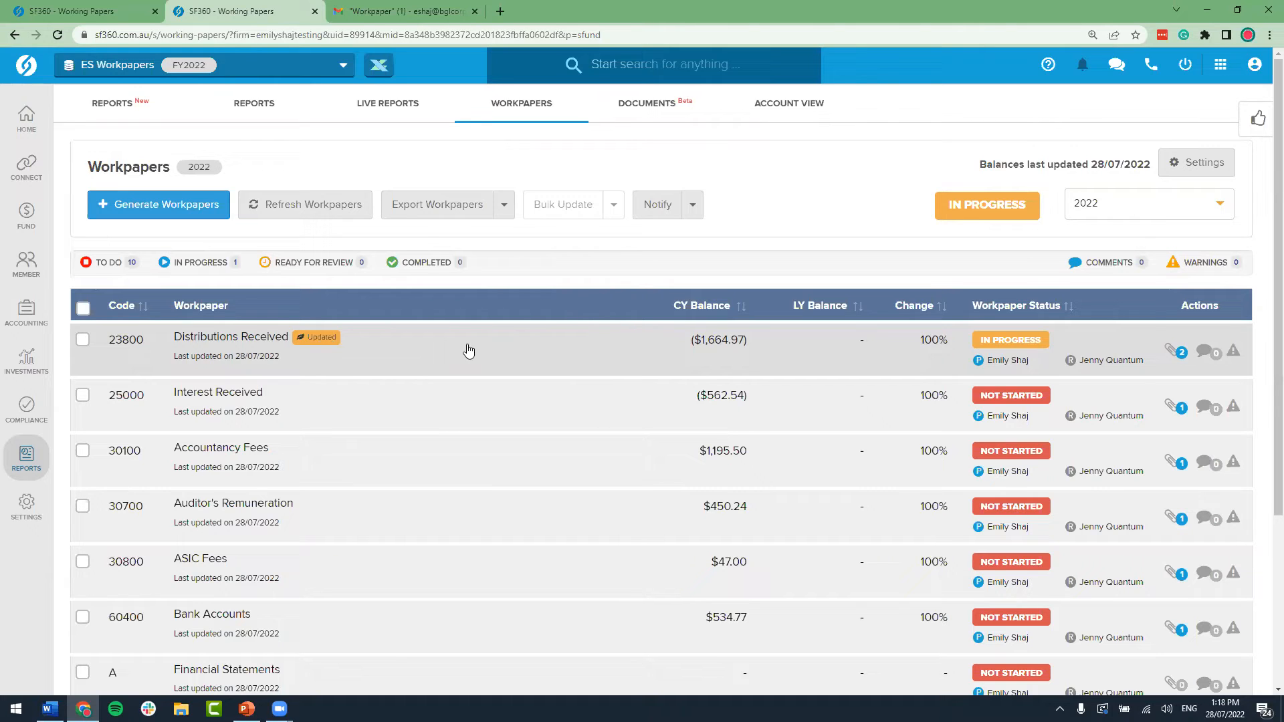
Step: Tick all three standard checklist items in the 23800 Distributions Received workpaper
click(535, 349)
scroll(1117, 438, down, 3)
scroll(1118, 435, down, 2)
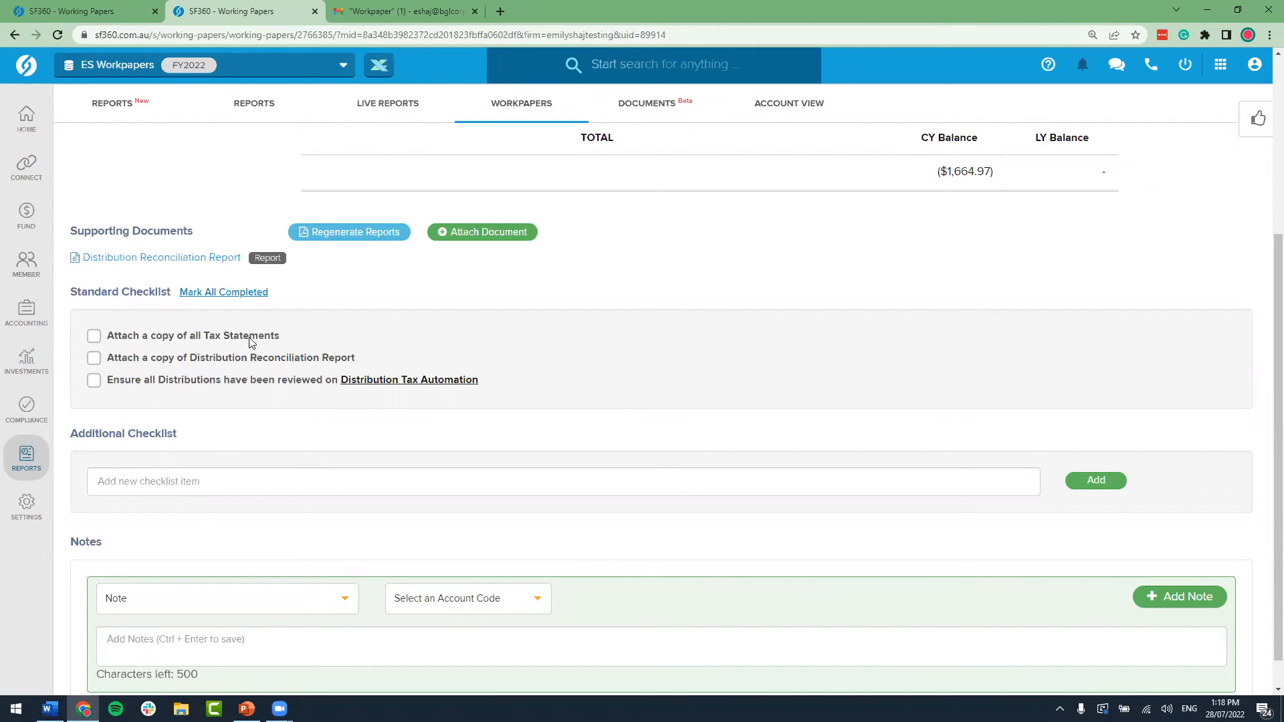
click(94, 337)
click(94, 359)
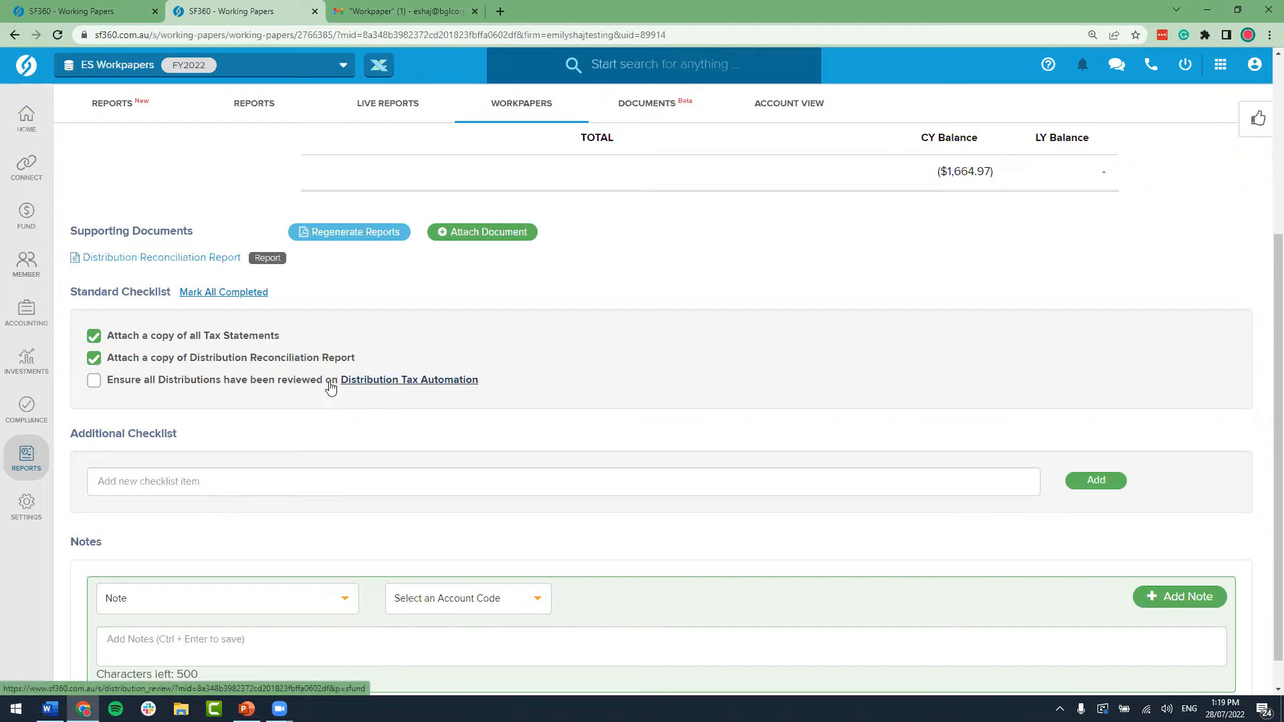
click(95, 380)
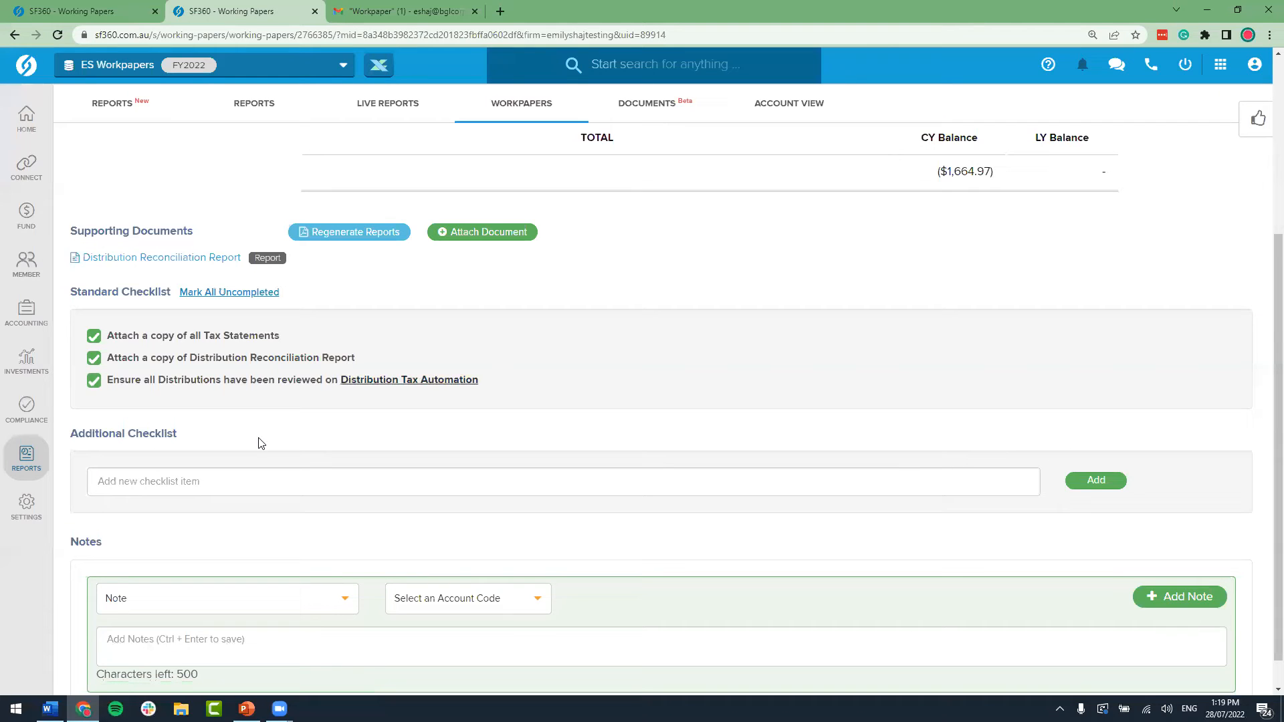
Step: Add "Ensure tax statement are filed" as an additional checklist item in the Distributions Received workpaper
click(317, 482)
scroll(317, 482, down, 1)
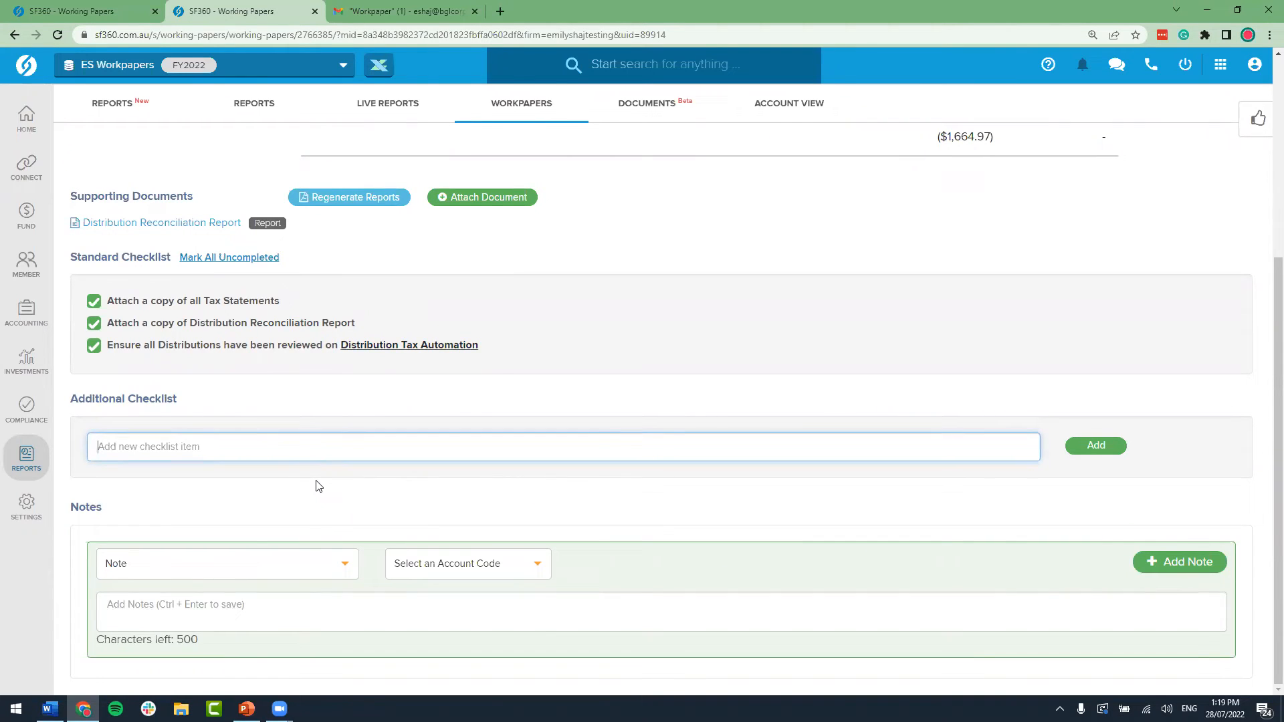
text(Ensure tax statement are filed)
click(1072, 448)
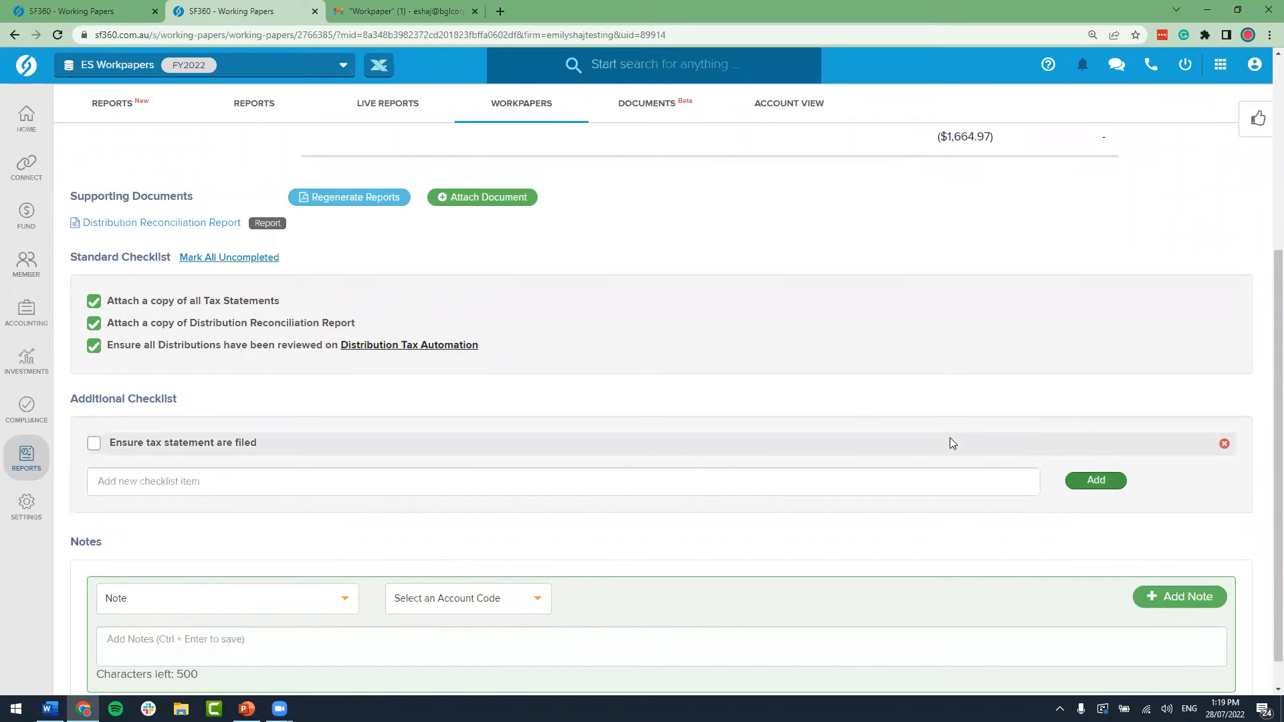
Step: Add a "Matter for Attention - Manager" note for account GPT.AX reading "Best Boss Ever!" to the Distributions Received workpaper
scroll(945, 422, down, 1)
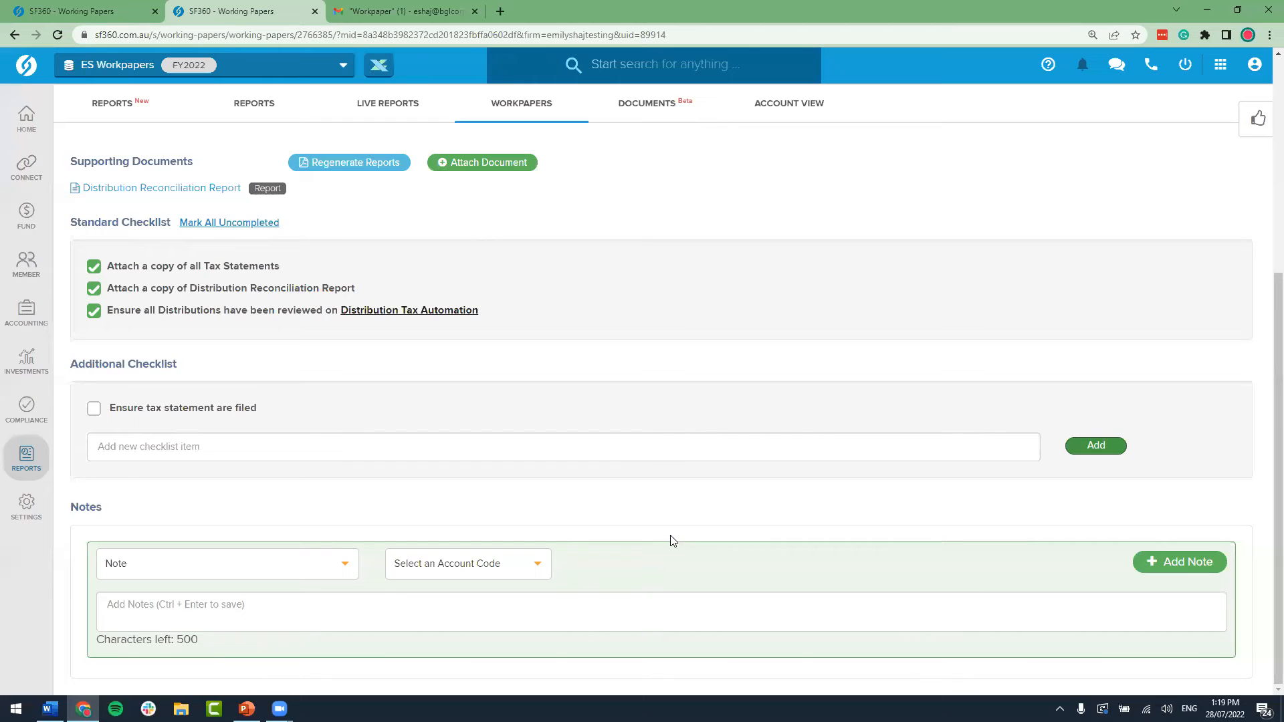
click(336, 561)
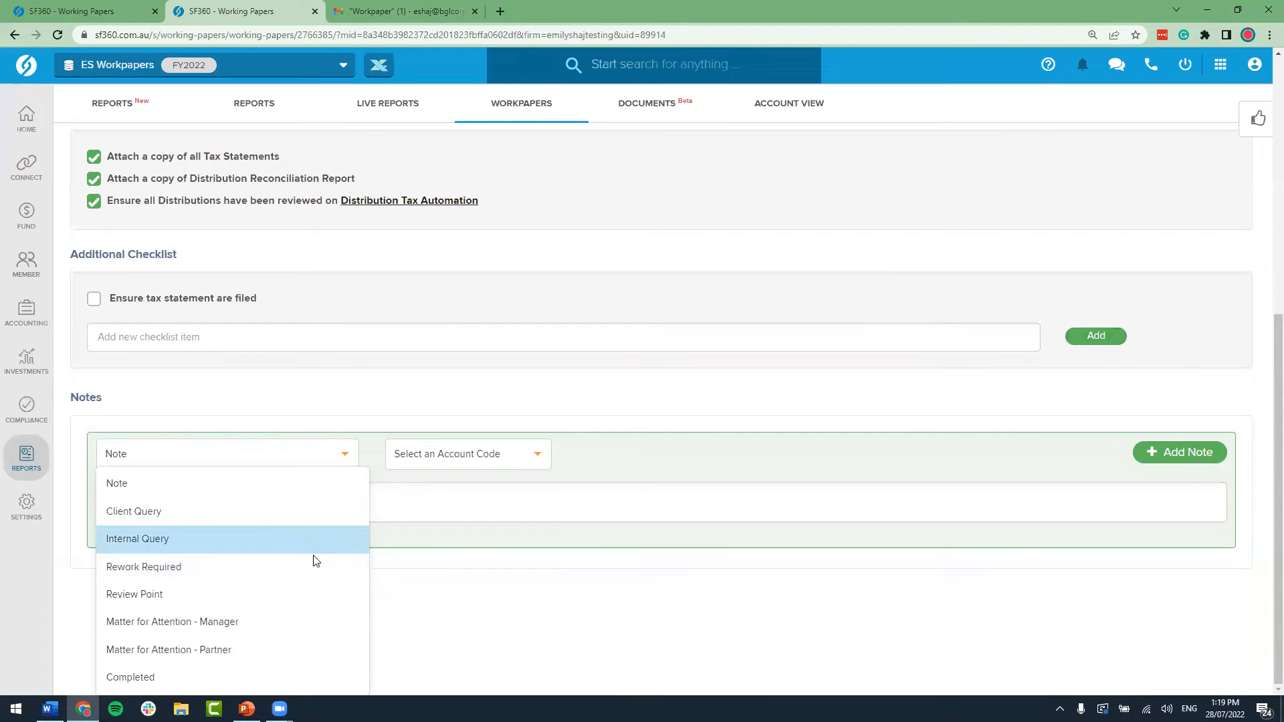
click(256, 624)
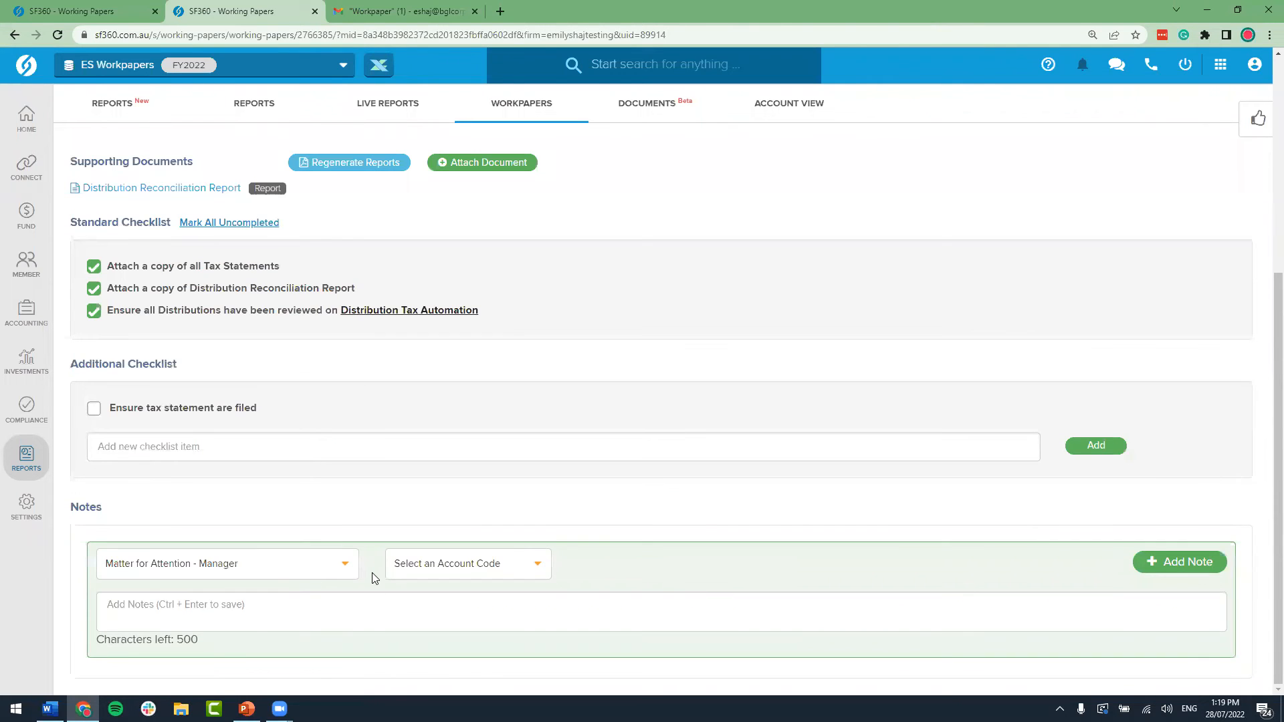
click(510, 565)
click(509, 594)
click(504, 610)
text(Best Boss Ever!)
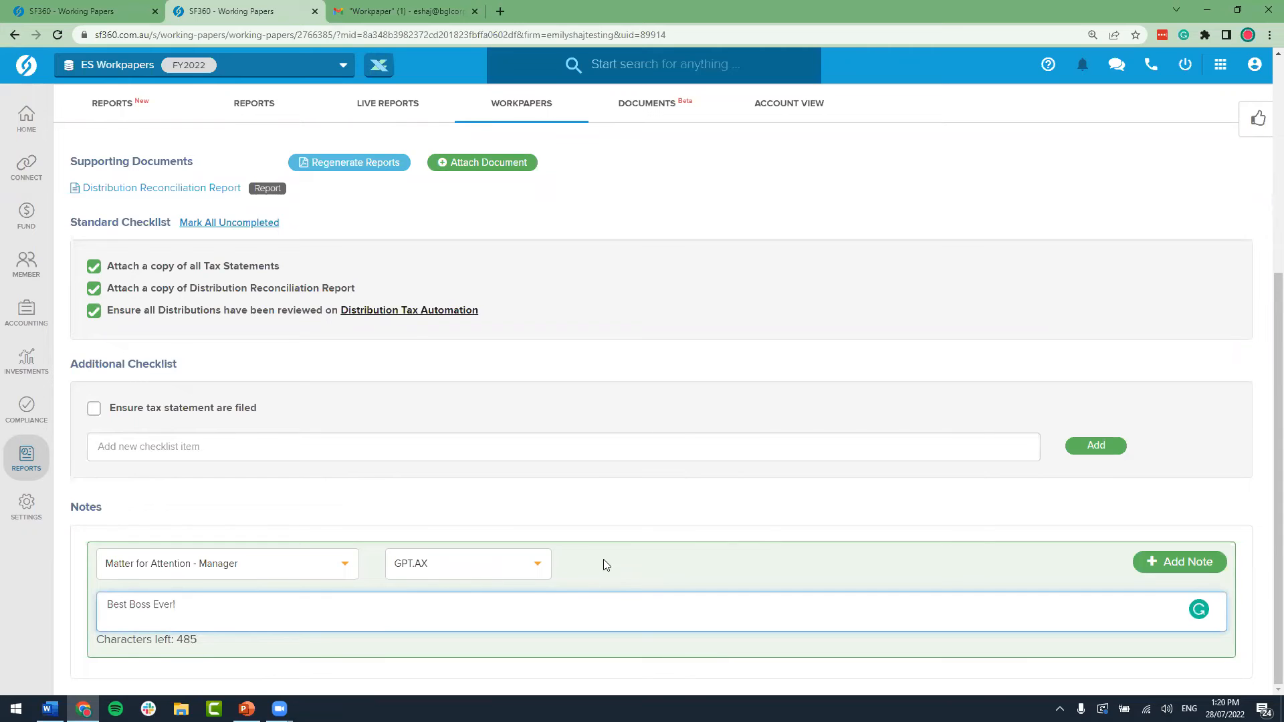
click(1180, 564)
scroll(817, 597, down, 2)
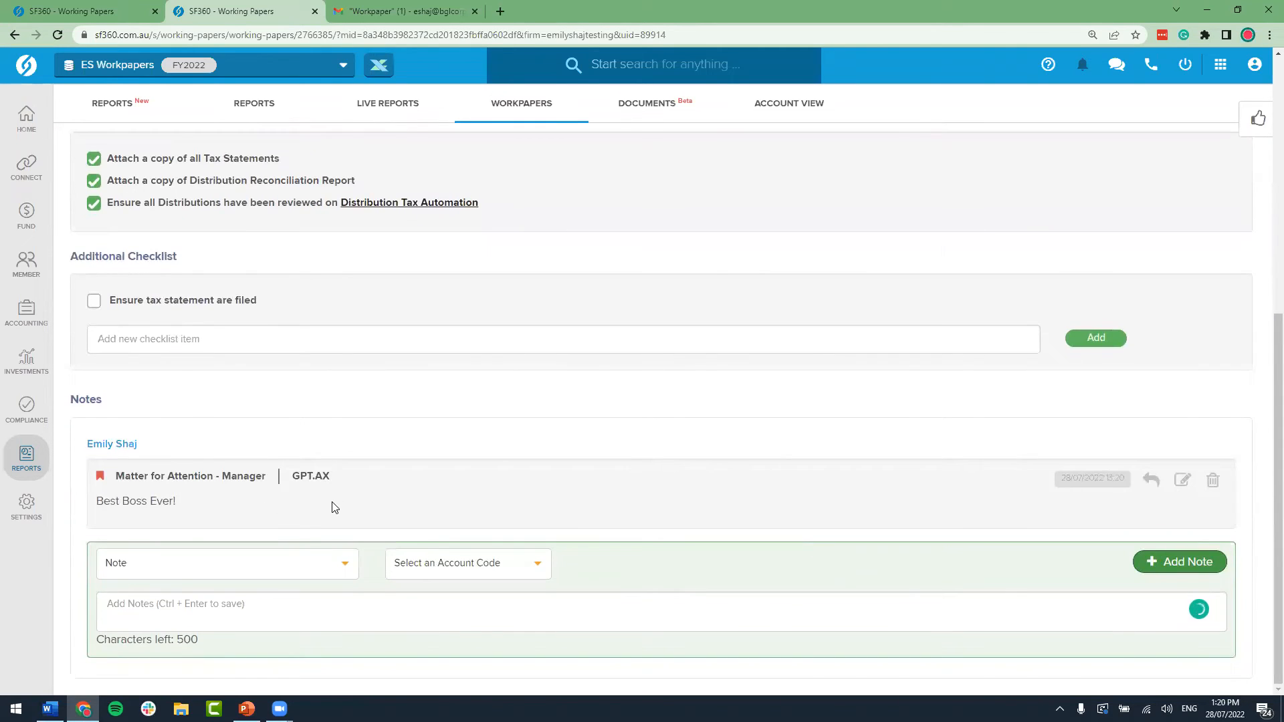
drag(136, 443, 87, 443)
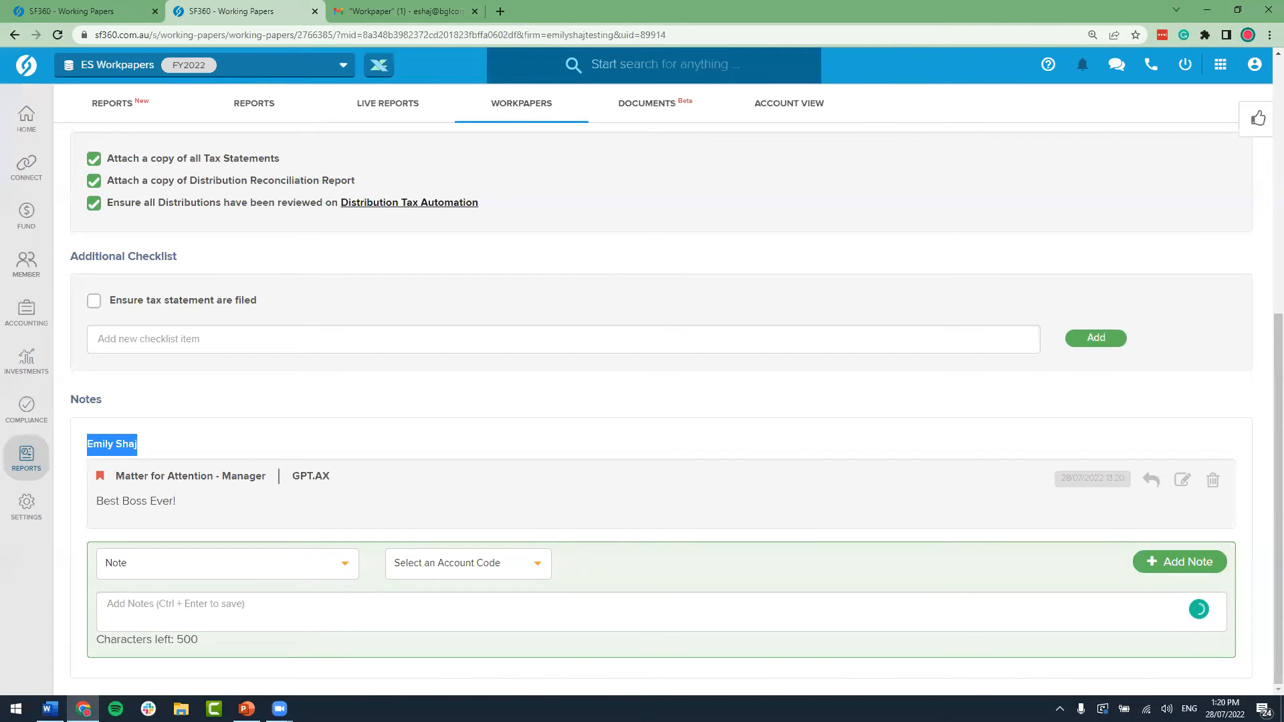
Step: Set the Distributions Received workpaper's status to Ready for Review and return to the workpapers list
scroll(1034, 433, up, 5)
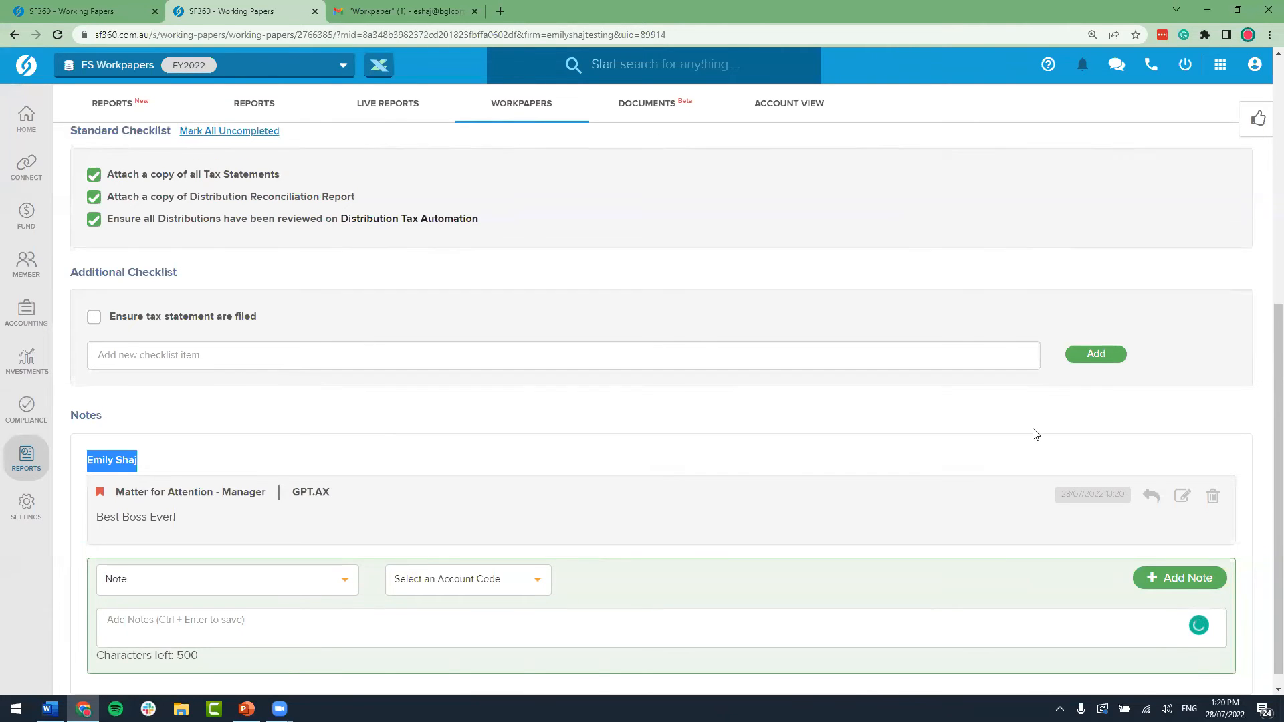
scroll(1035, 433, up, 1)
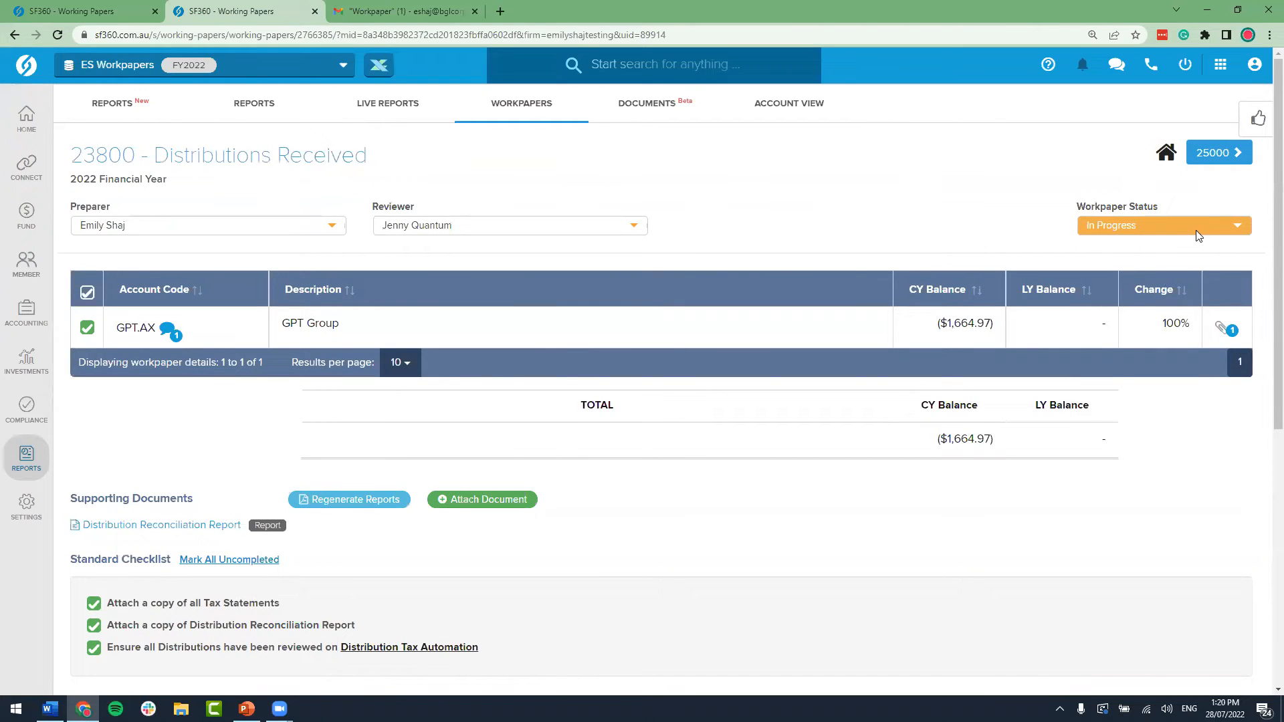
click(1193, 229)
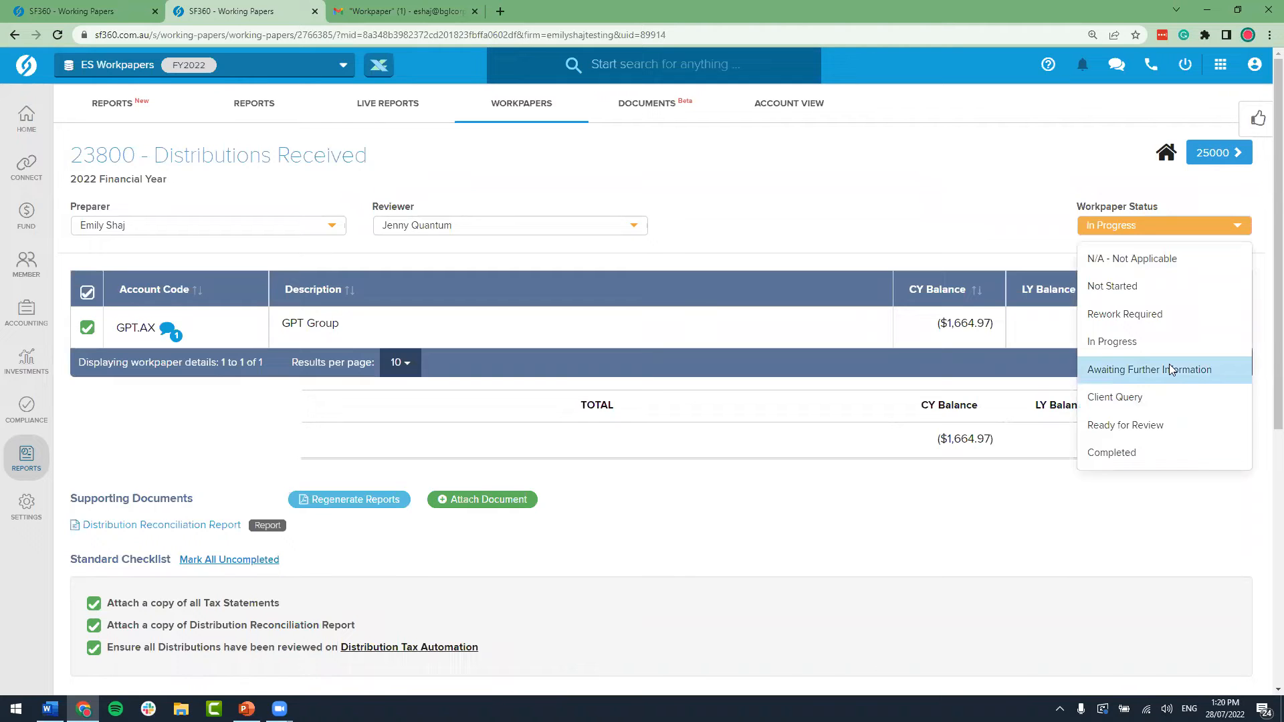
click(1150, 425)
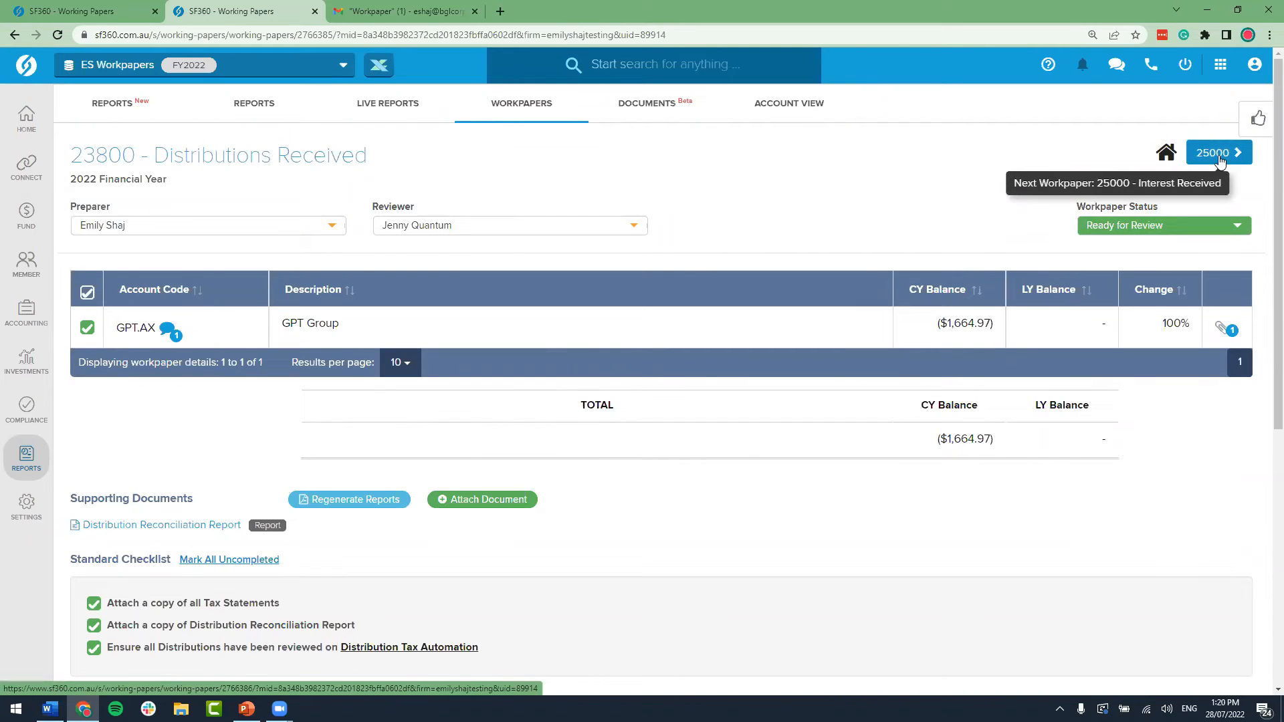
click(1170, 158)
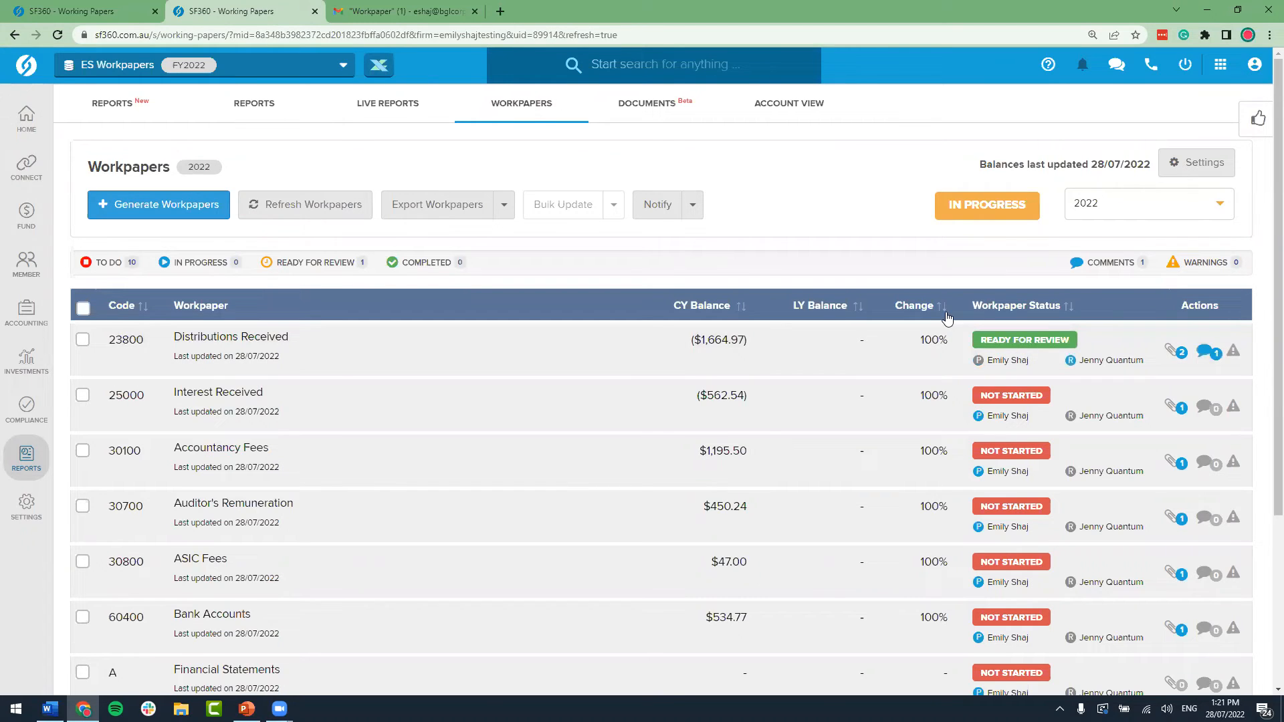
Step: Send the reviewer the "Entity is ready for Review" notification for the 2022 workpapers
click(696, 212)
mouse_move(699, 261)
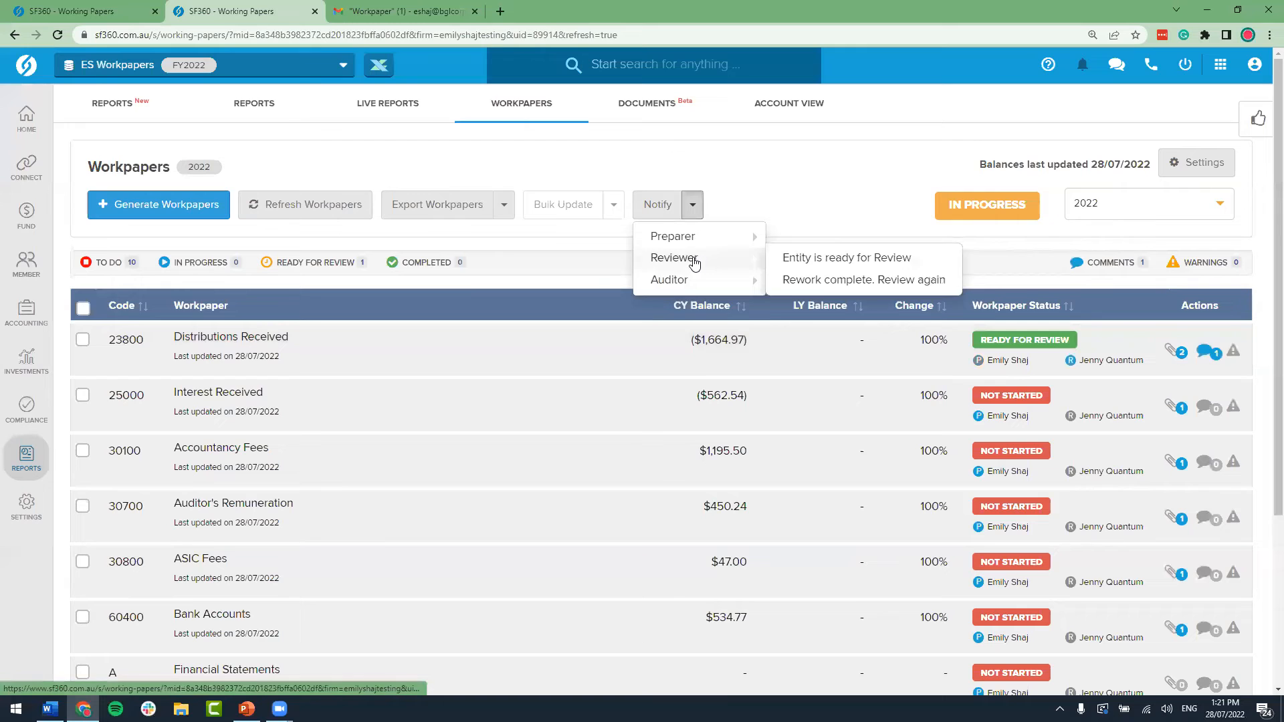
click(807, 263)
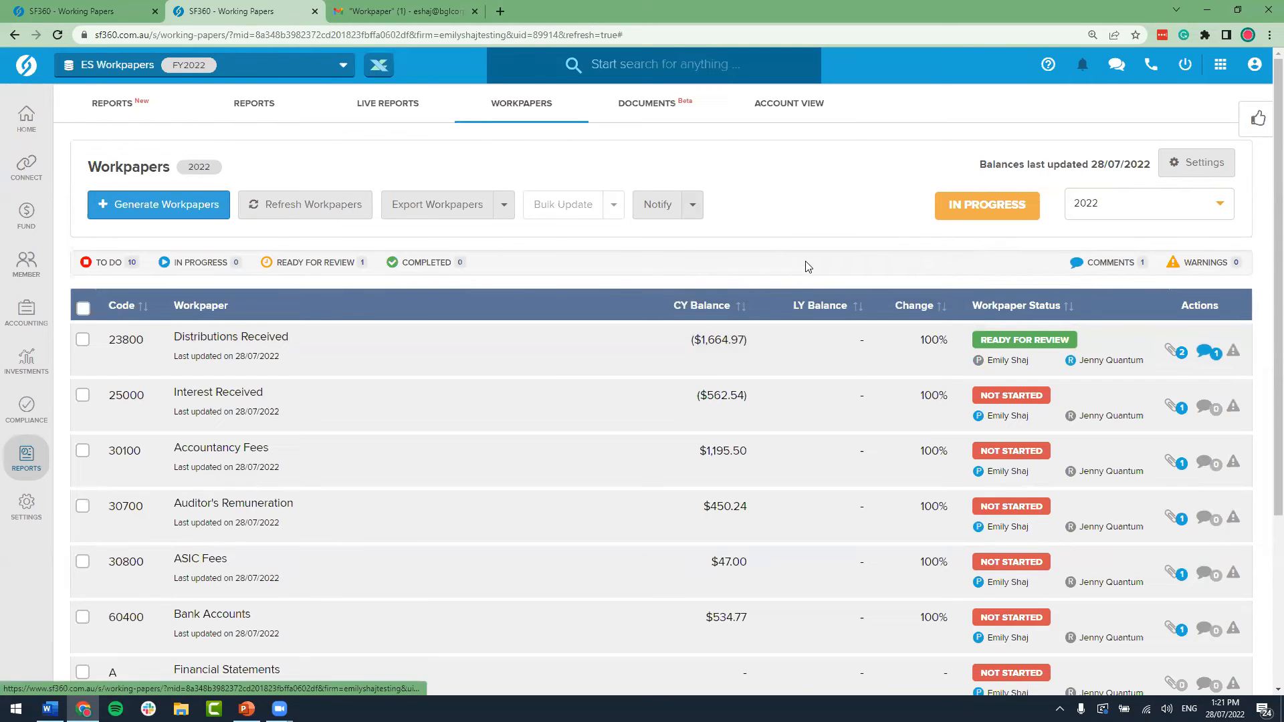
Step: Close the spare Simple Fund 360 tab and read the "Workpapers ready for review - ES Workpapers" email in Gmail
click(153, 12)
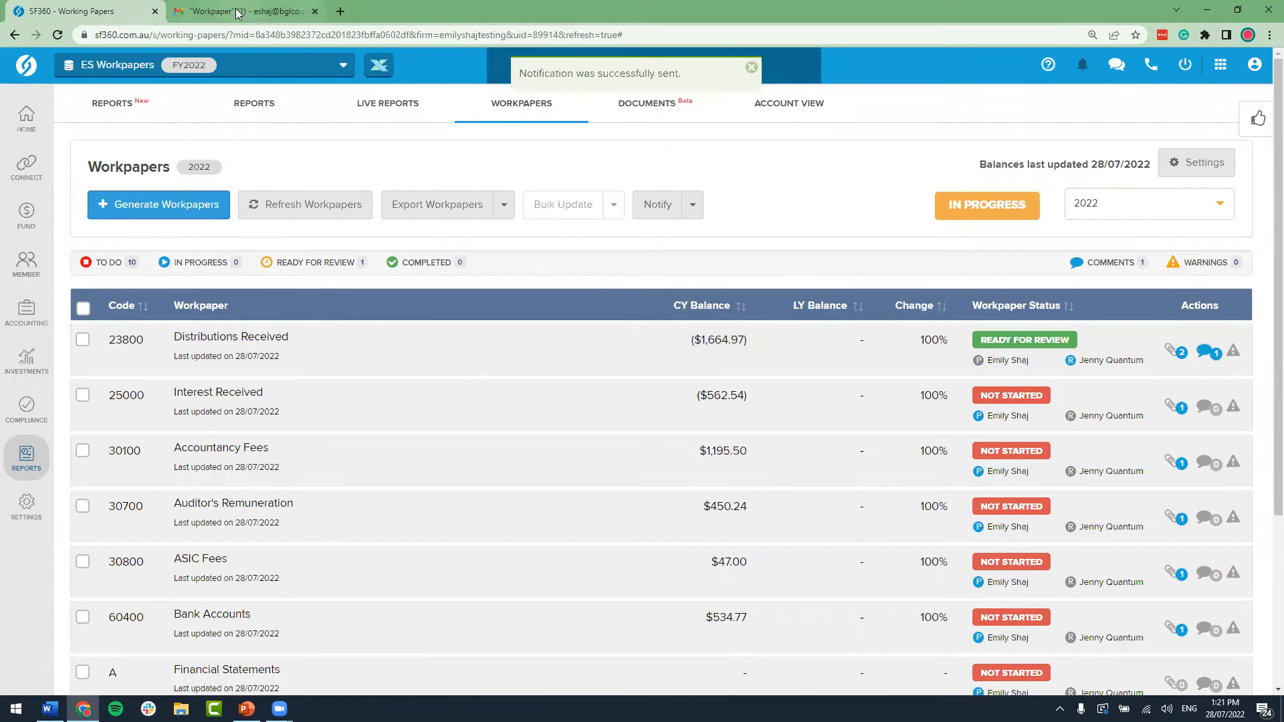
click(251, 12)
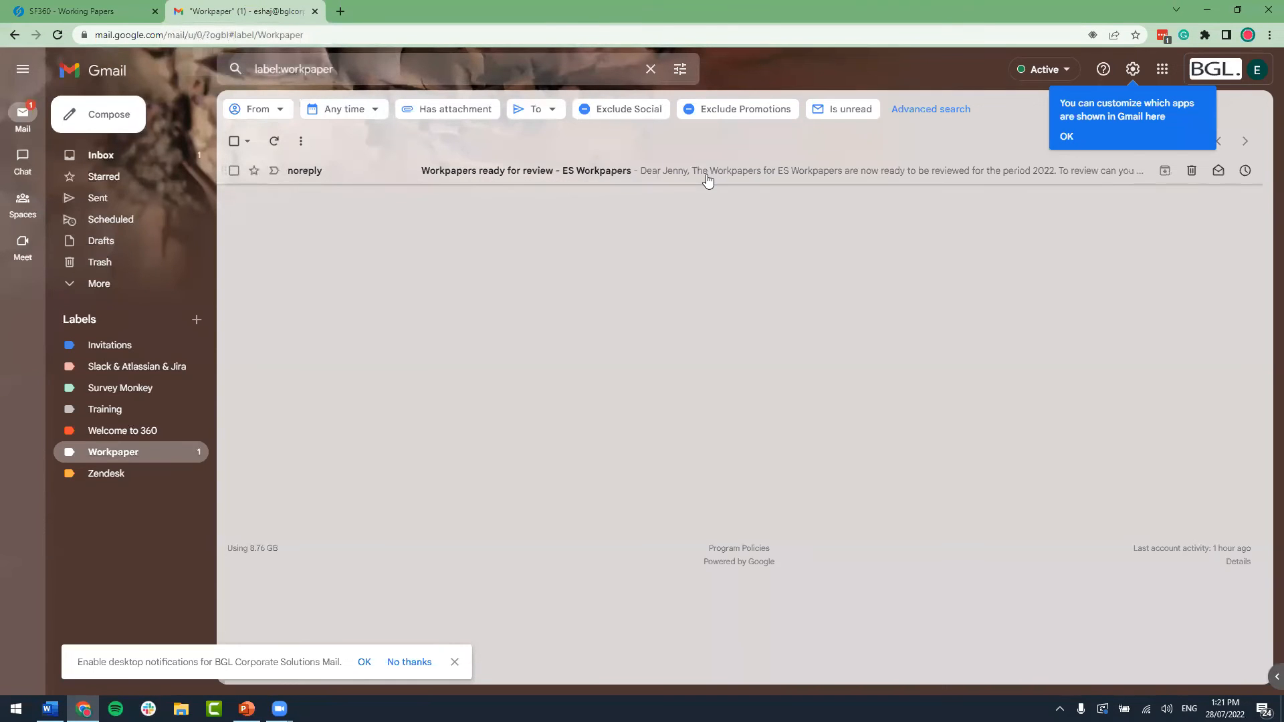
click(623, 179)
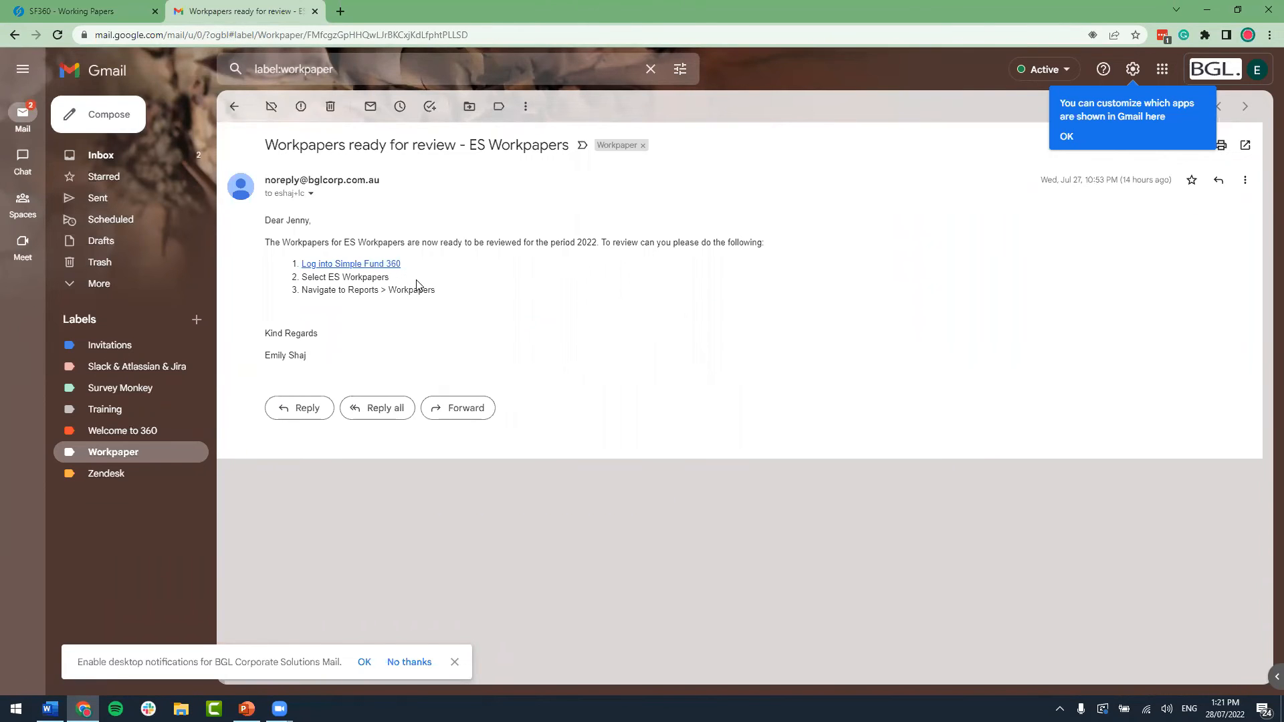
drag(445, 292, 301, 293)
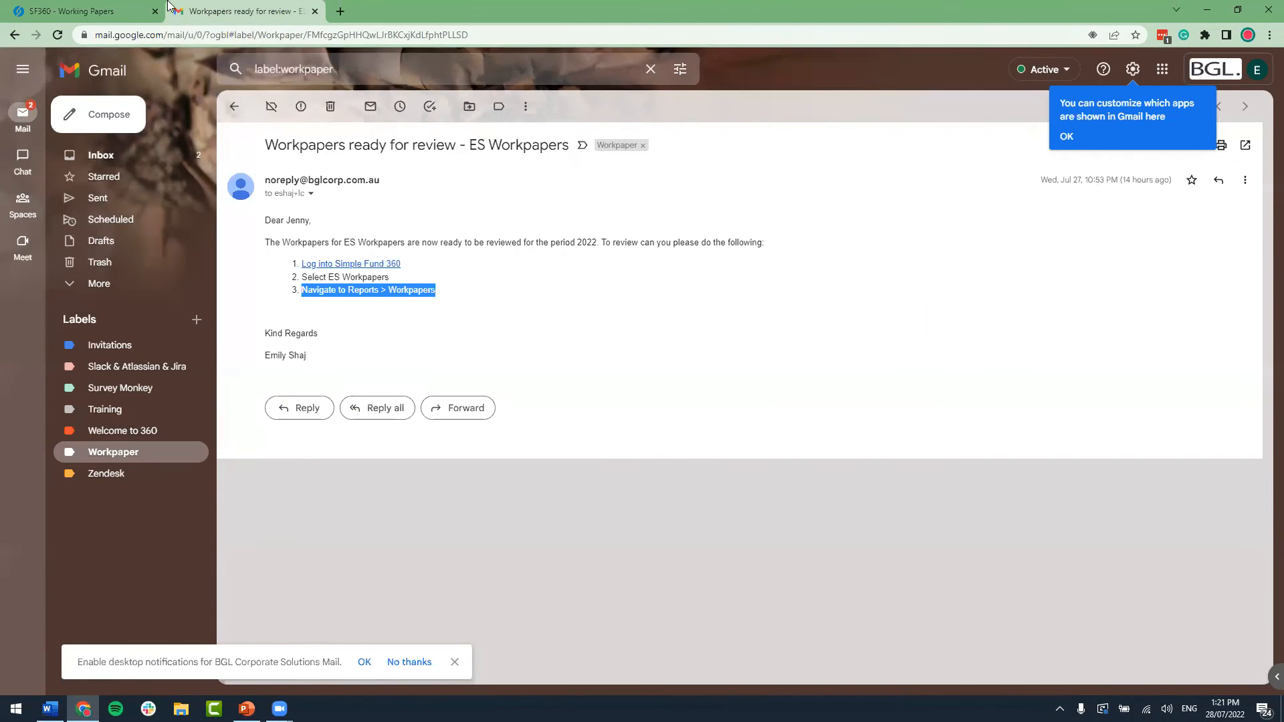
Step: Switch back to Simple Fund 360, filter the workpapers to those ready for review, and open 23800 Distributions Received
click(120, 10)
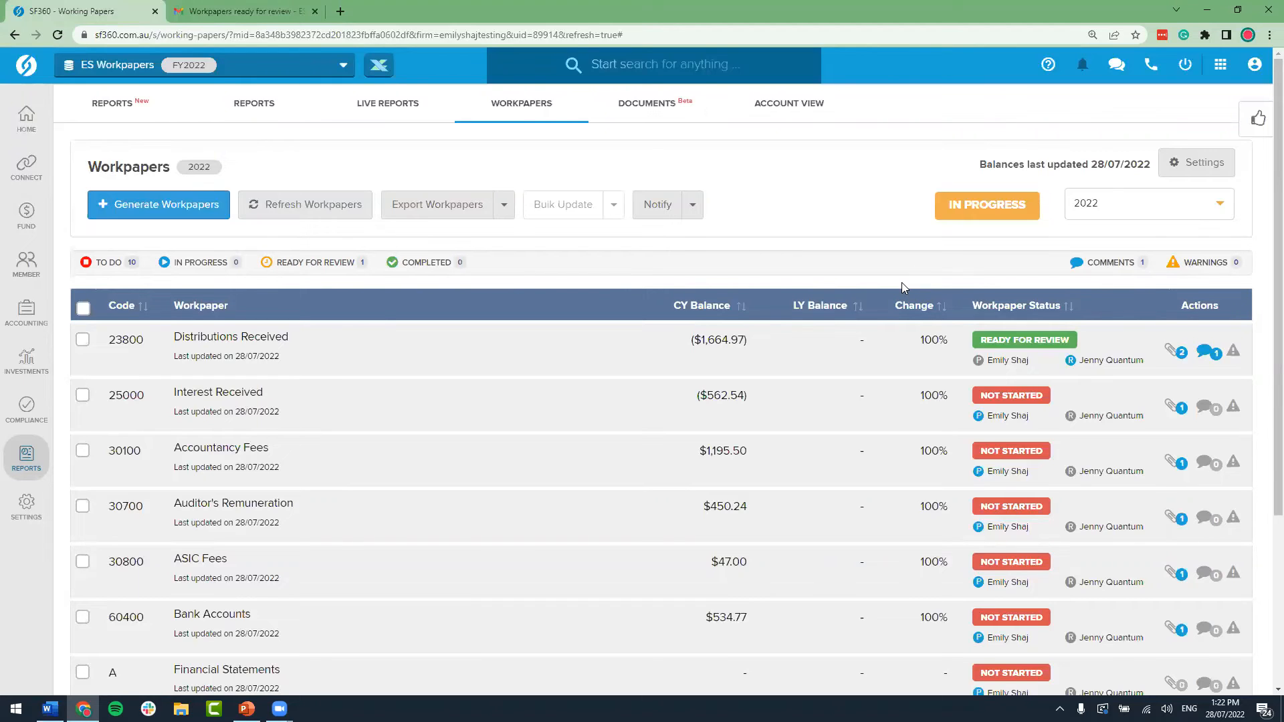
click(349, 264)
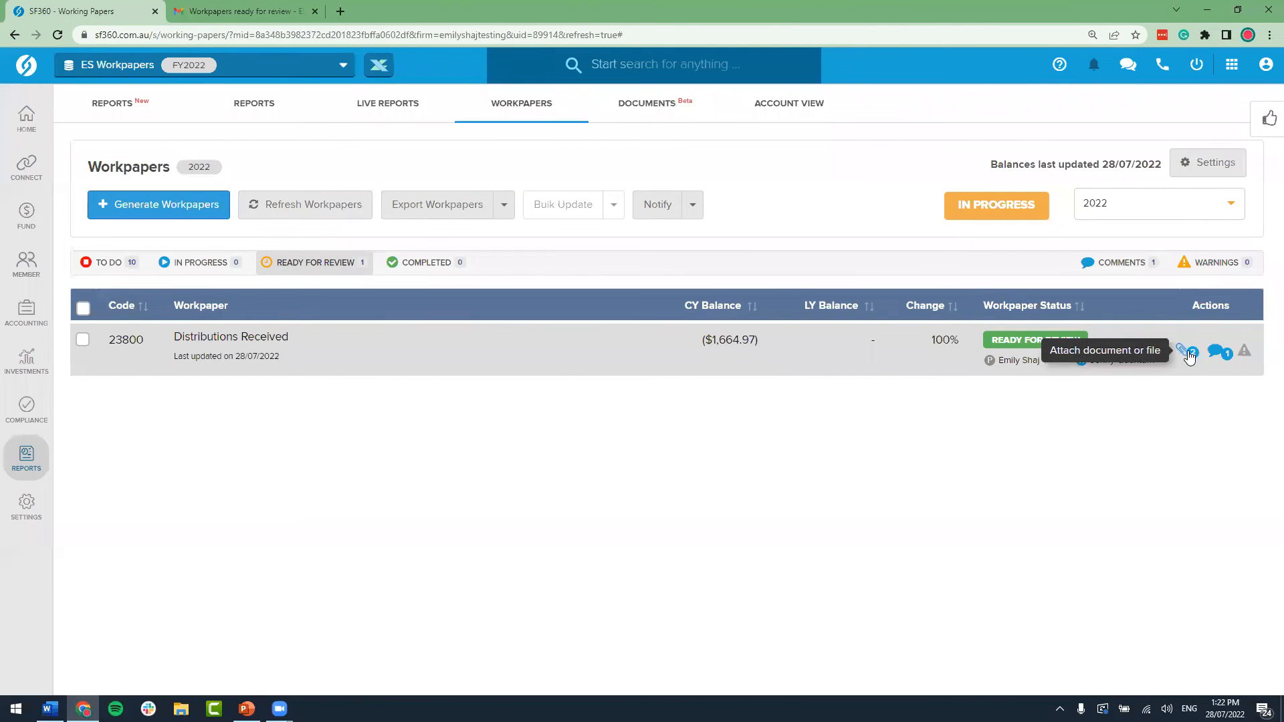
mouse_move(1220, 359)
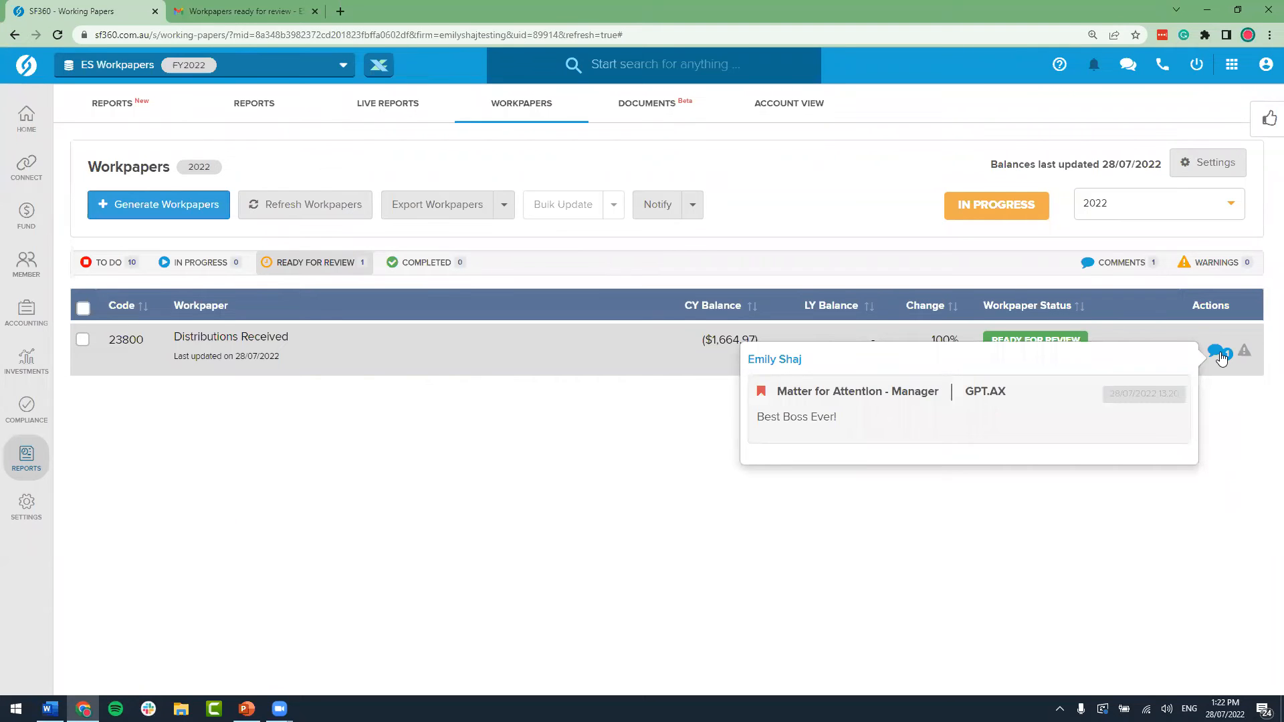
click(559, 354)
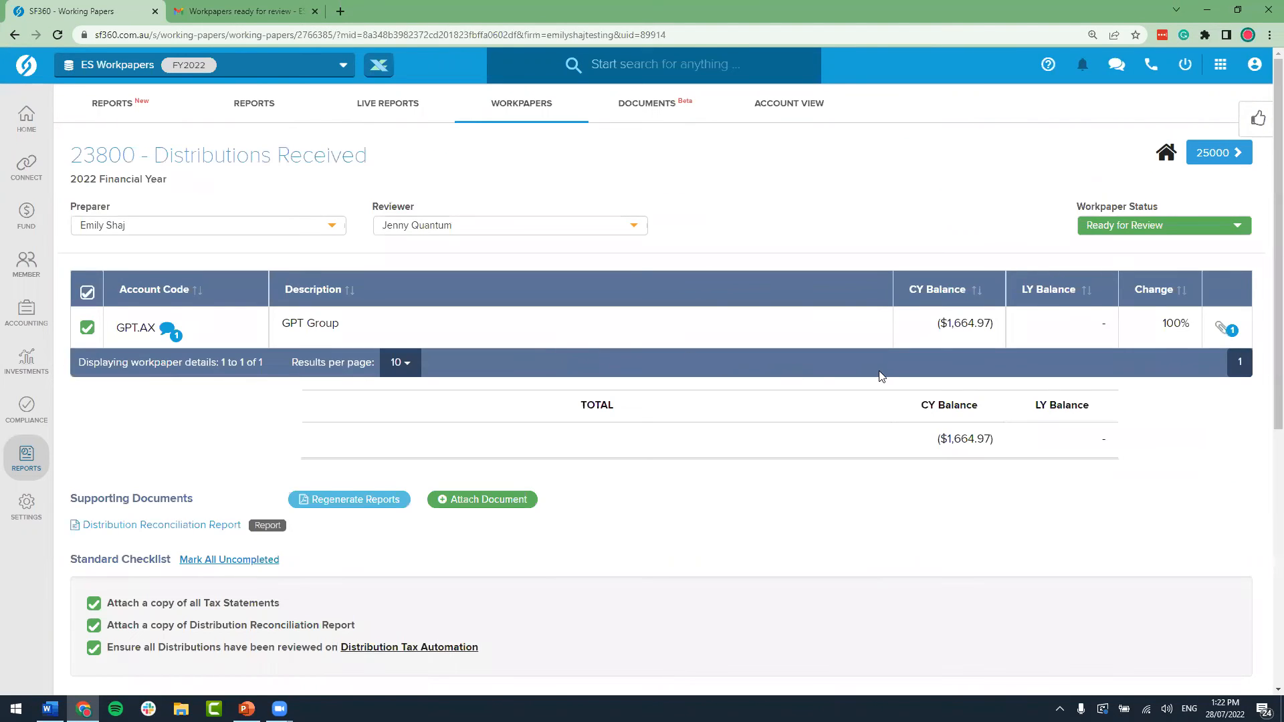
Step: Examine both pages of the attached Distribution Reconciliation Report and close its preview
scroll(789, 393, down, 1)
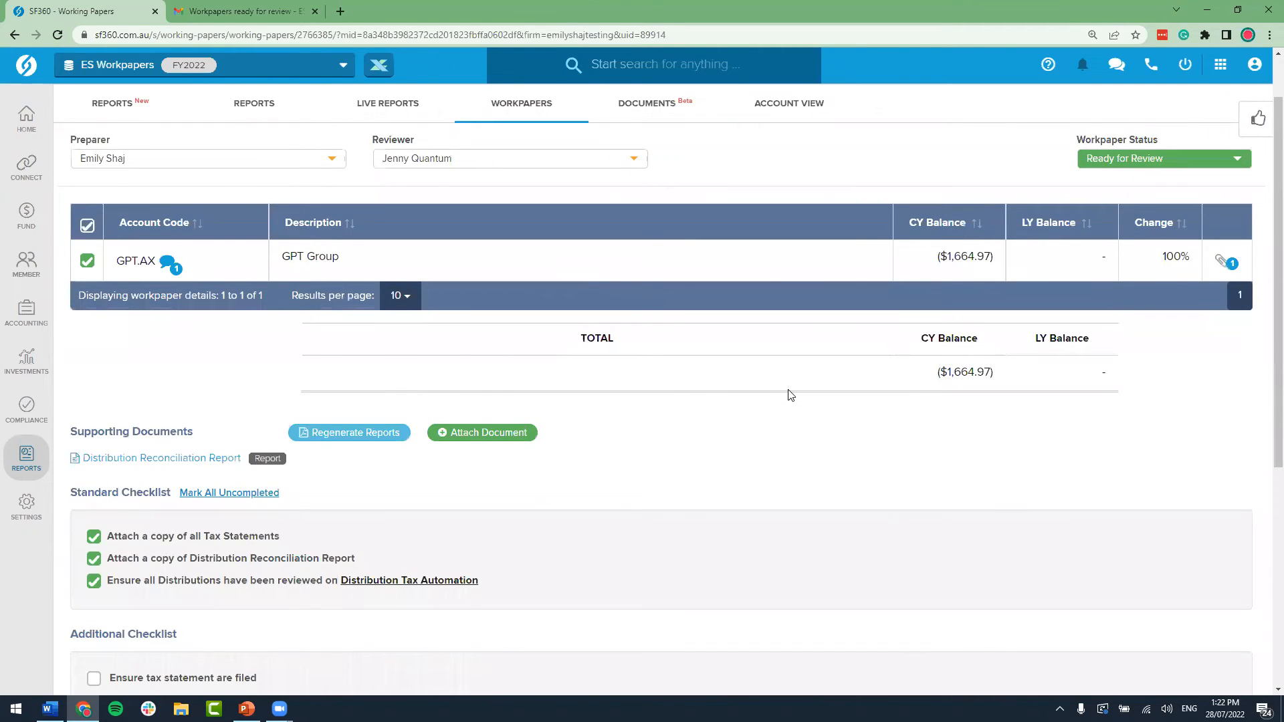
click(160, 463)
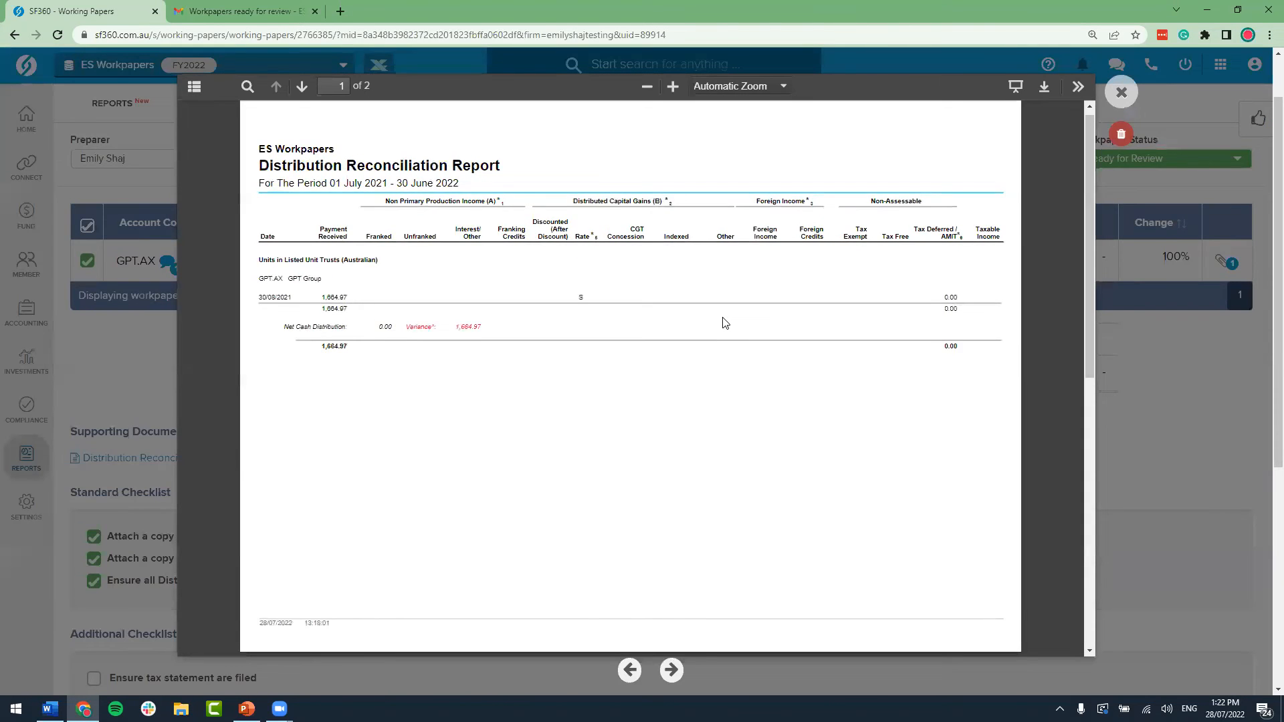
scroll(725, 323, down, 8)
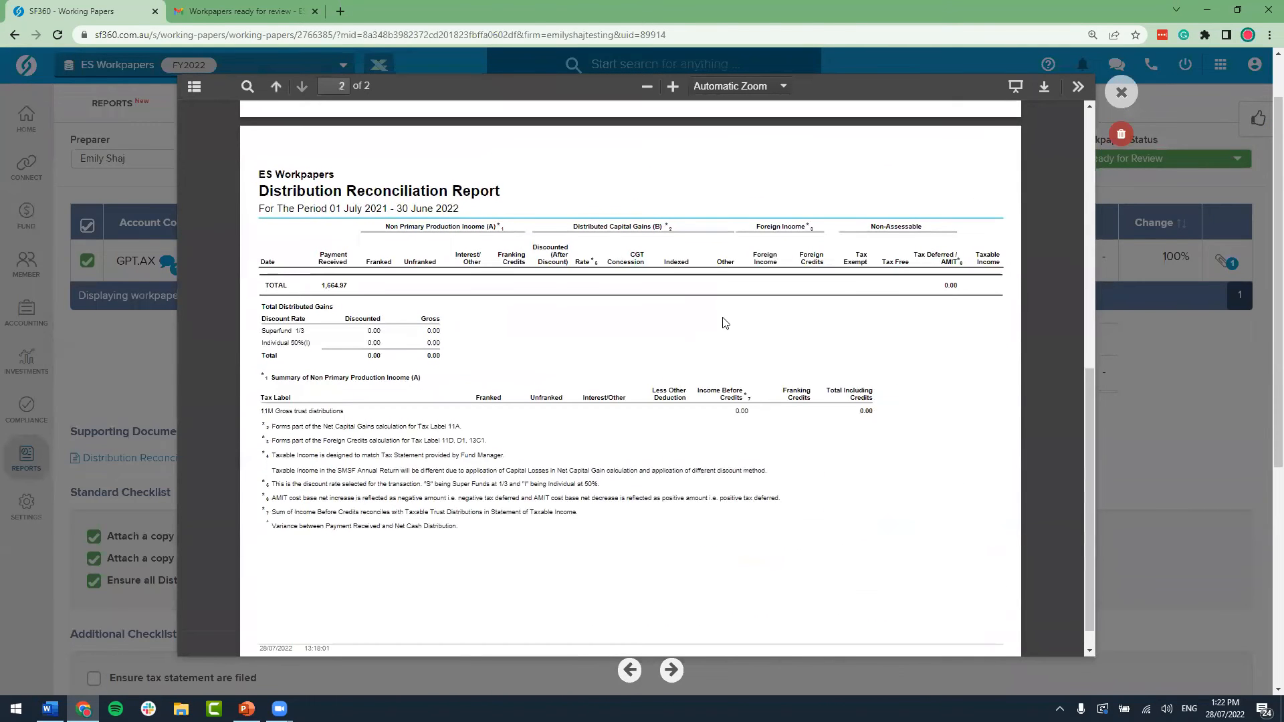
scroll(1023, 135, up, 3)
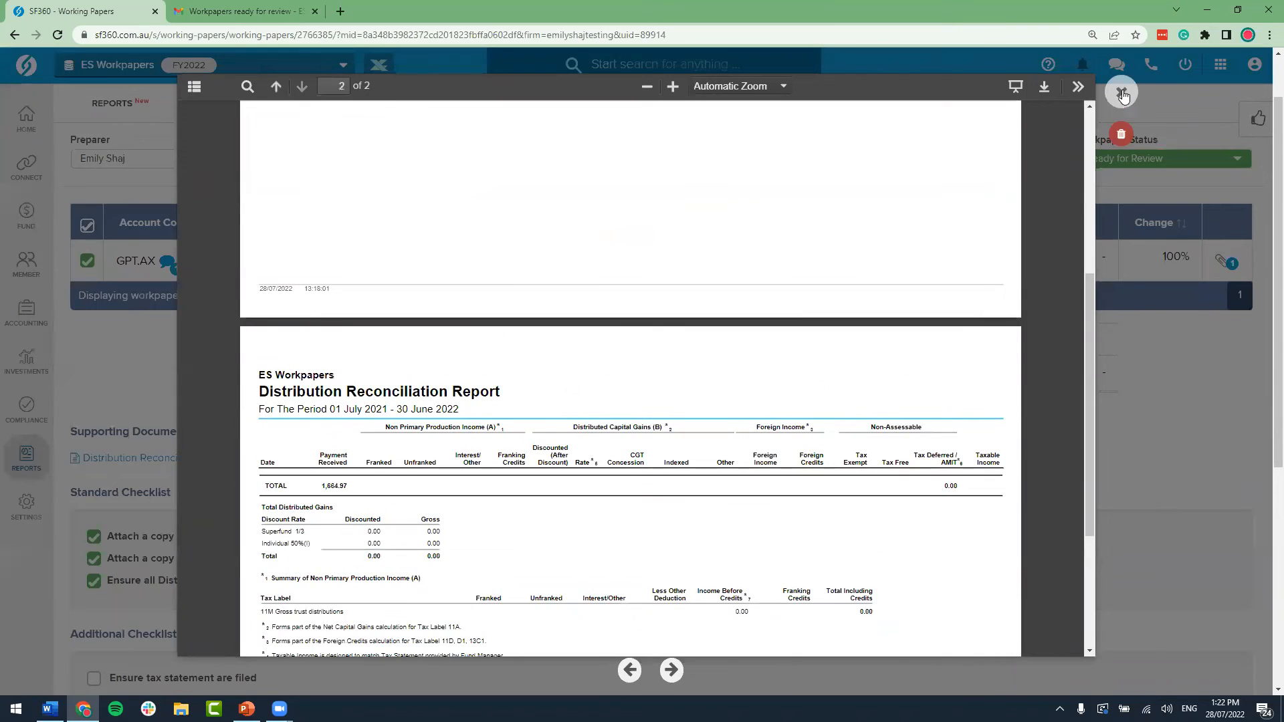
click(1122, 95)
Step: Reply to the manager attention note on GPT.AX with "Tax statement not filed, please see me at my office."
scroll(627, 319, down, 1)
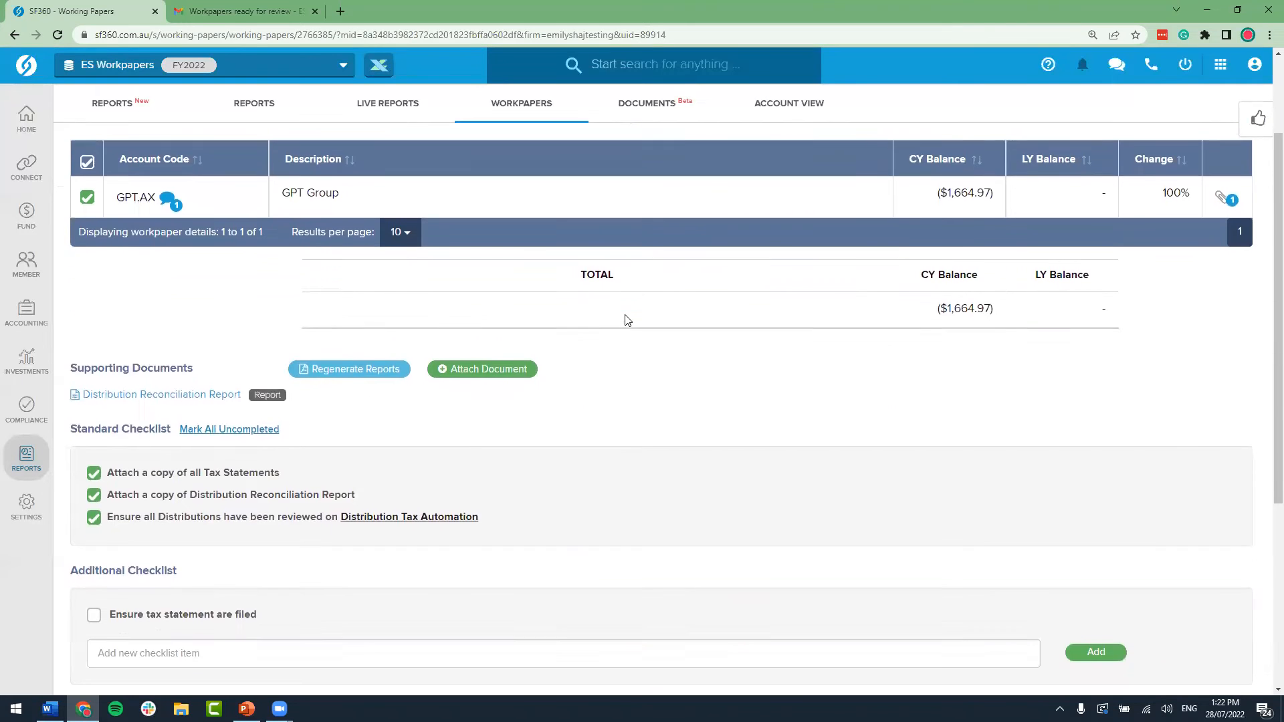
scroll(626, 319, down, 2)
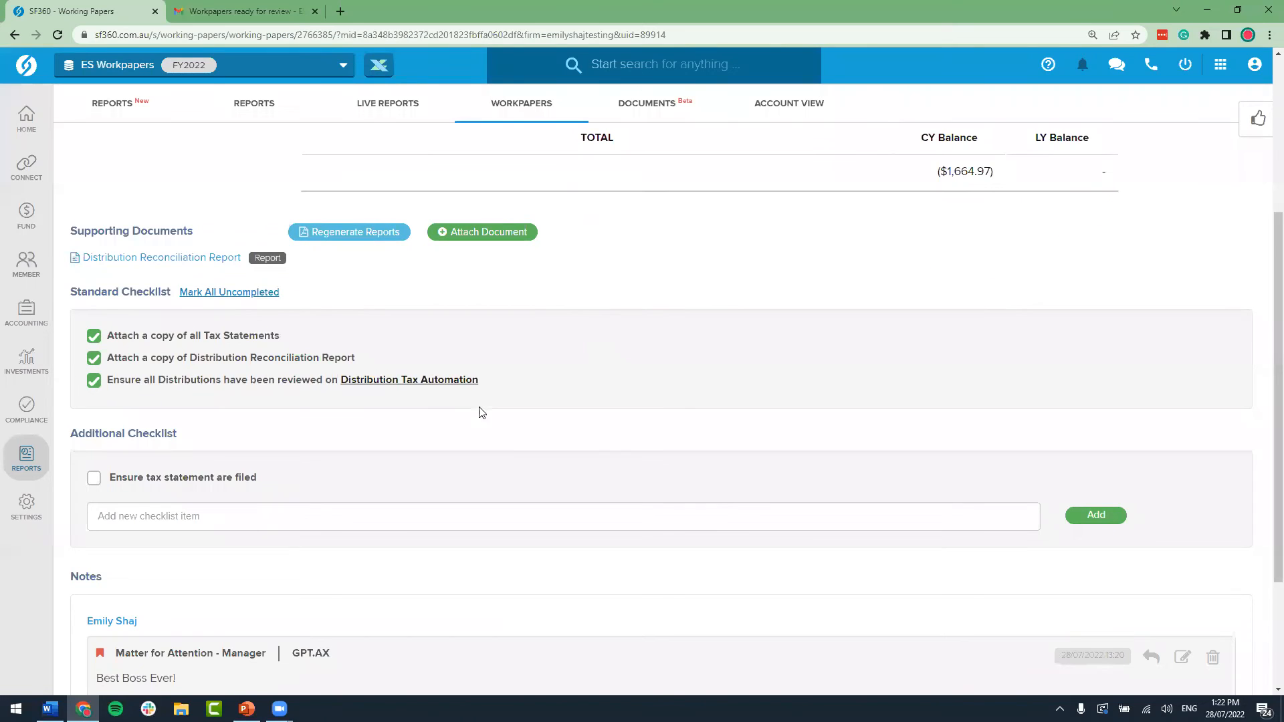
scroll(353, 430, down, 2)
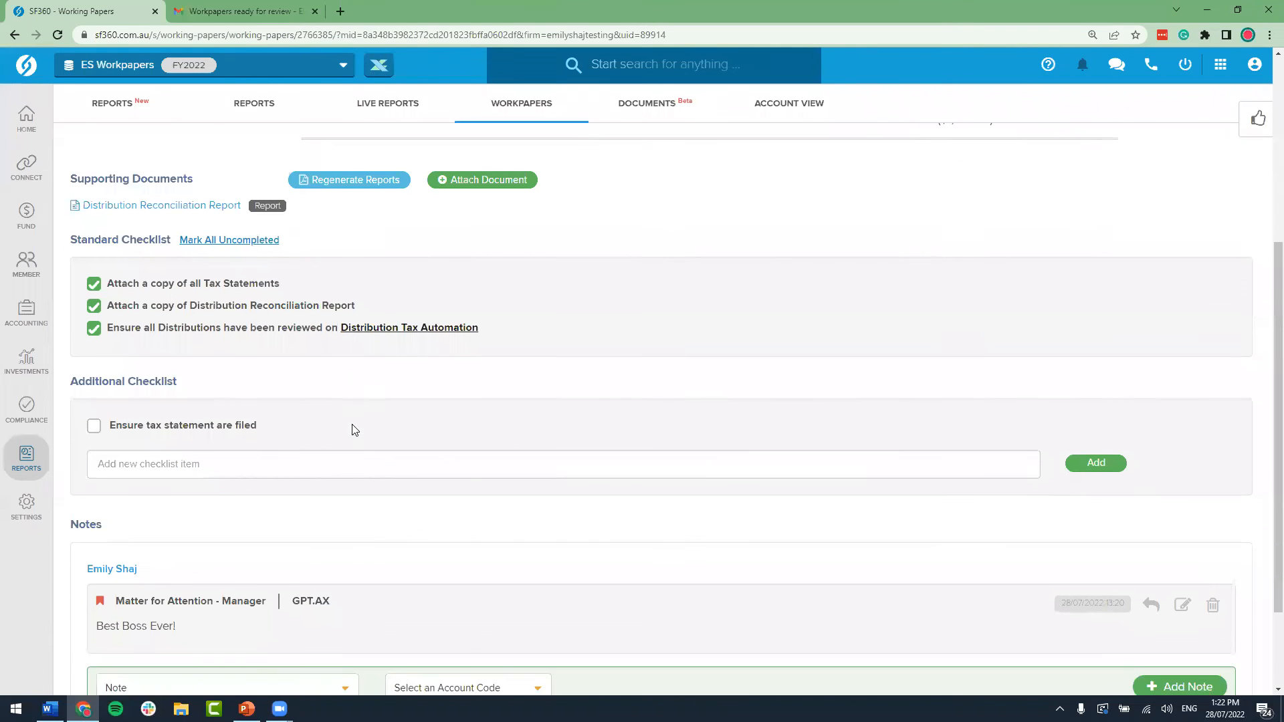
scroll(368, 461, down, 1)
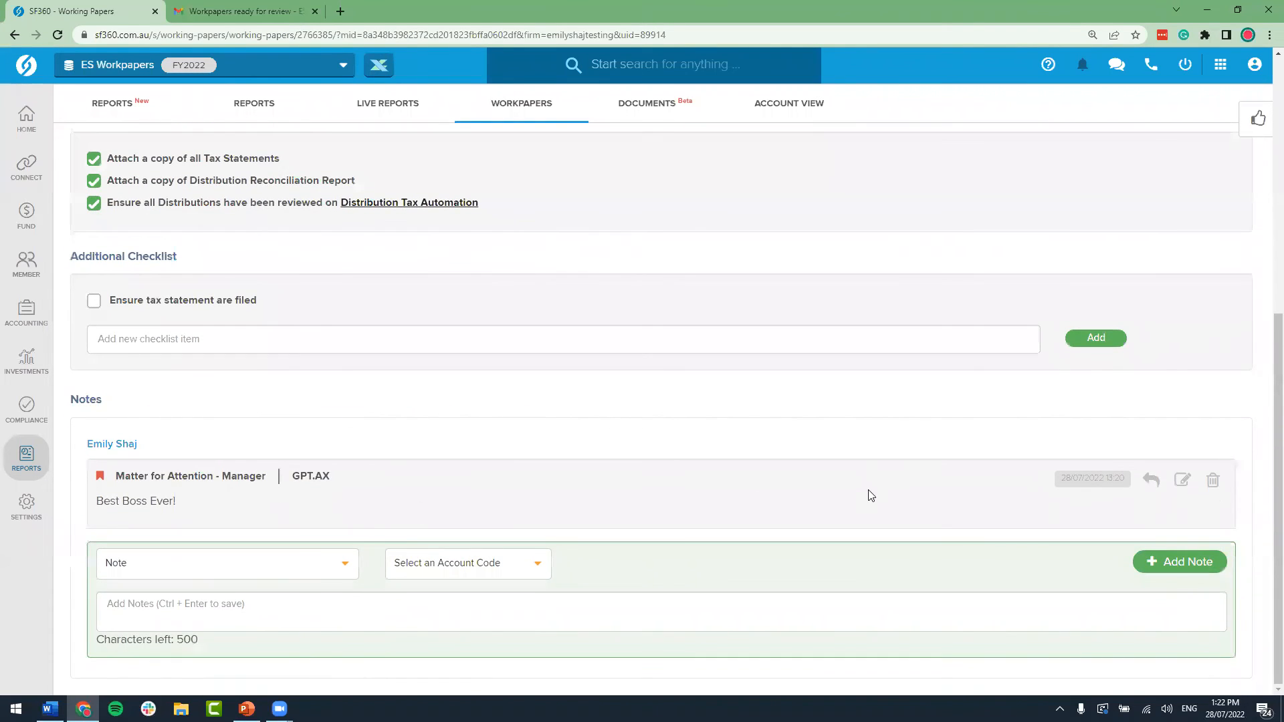
click(1151, 479)
text(Tax statement not filed, please see me at my office.)
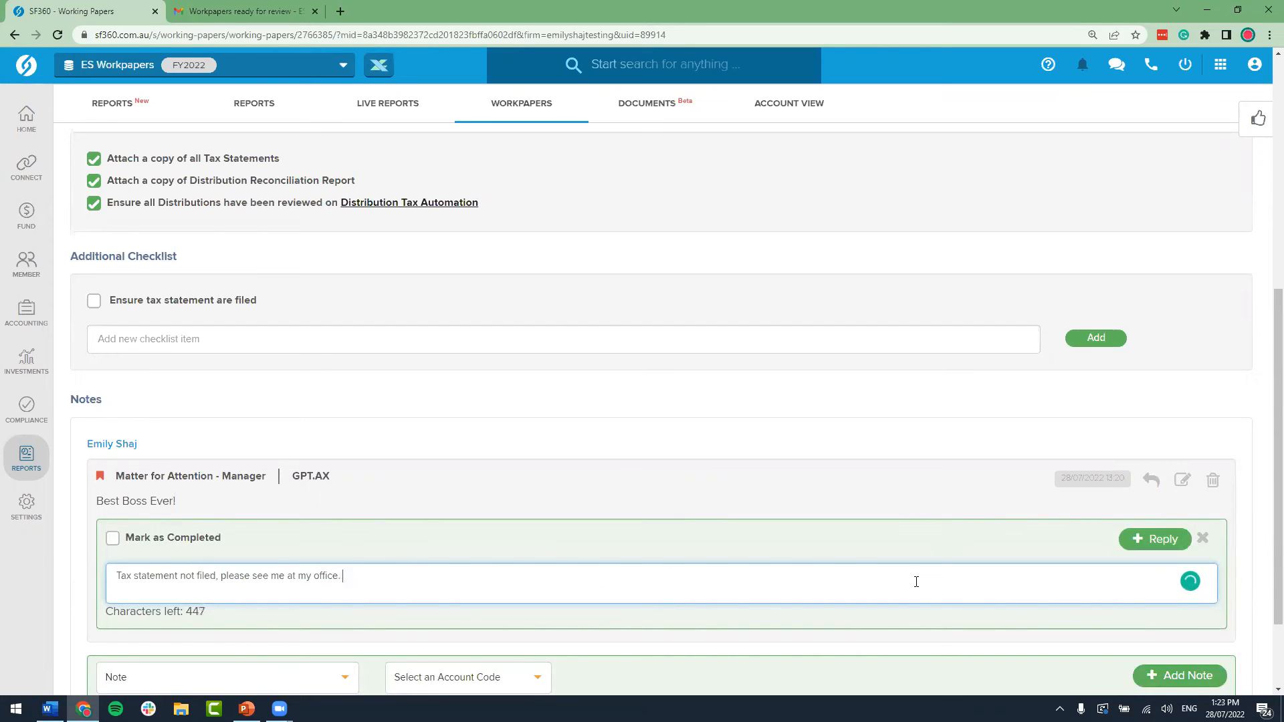
click(1137, 543)
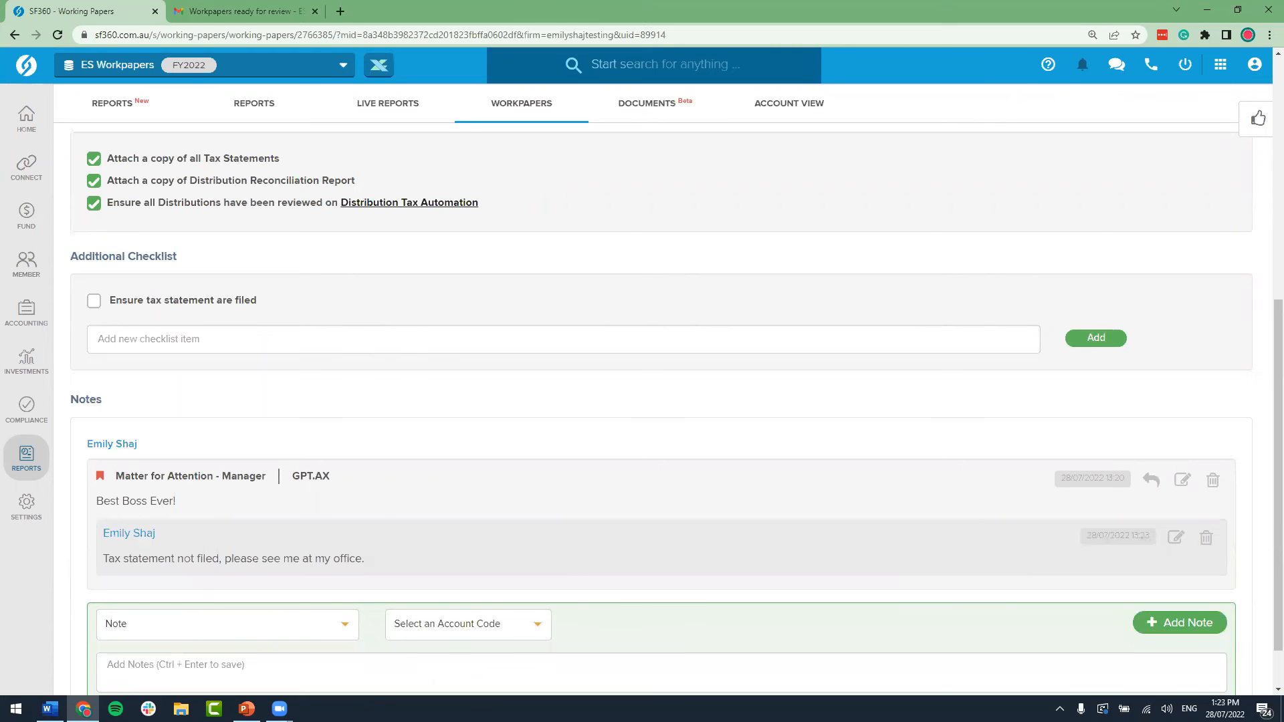
Step: Set the Distributions Received workpaper's status to Rework Required and go back to the workpapers list
scroll(1025, 476, up, 3)
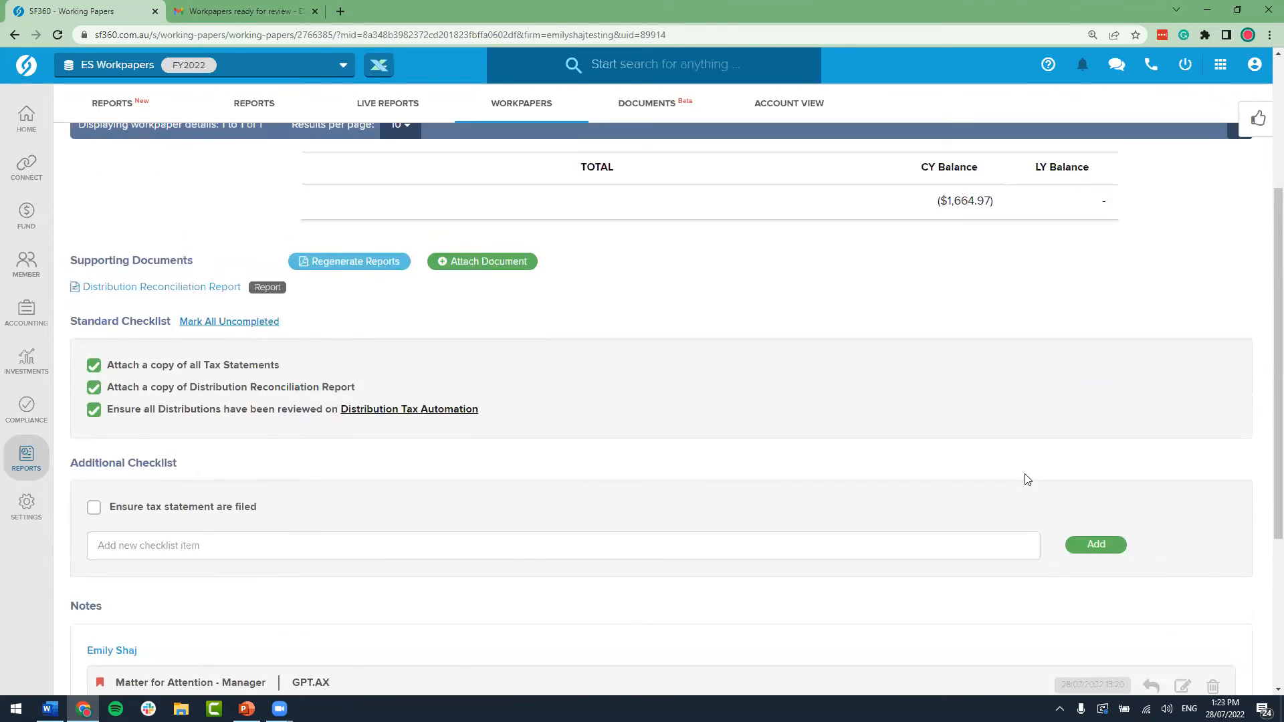
scroll(1026, 479, up, 3)
scroll(1196, 194, up, 1)
click(1194, 224)
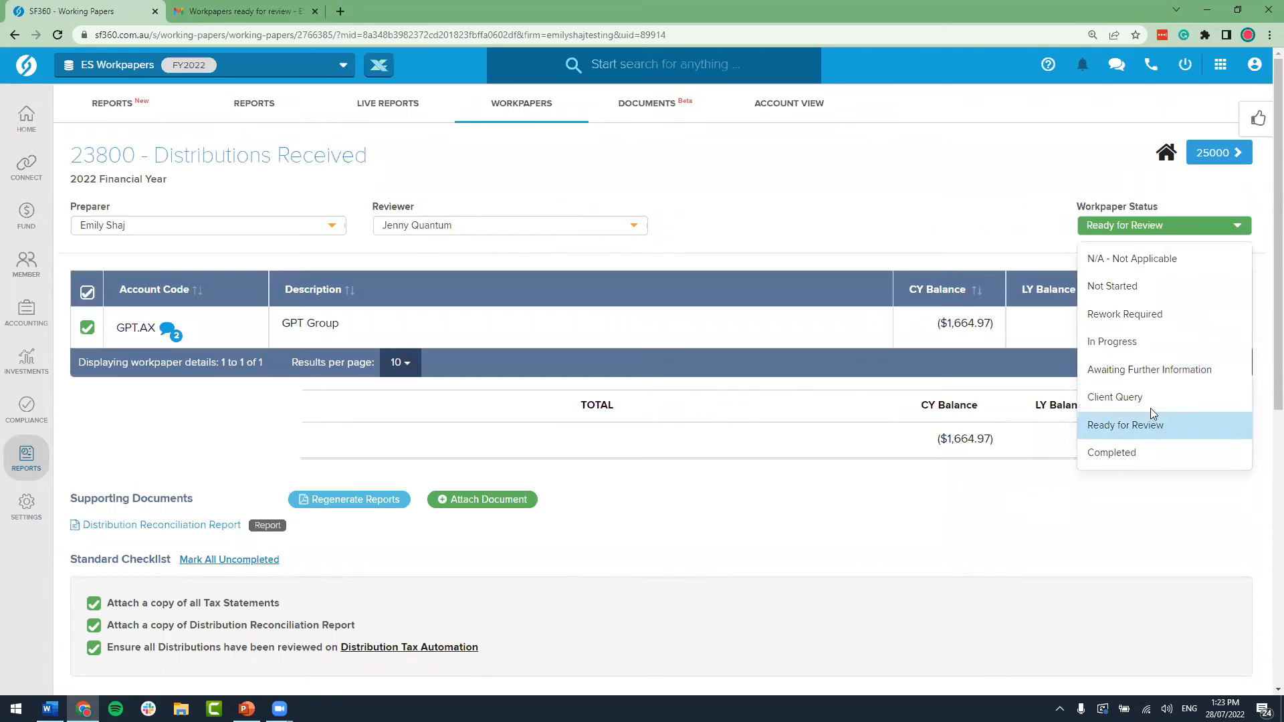
click(1158, 319)
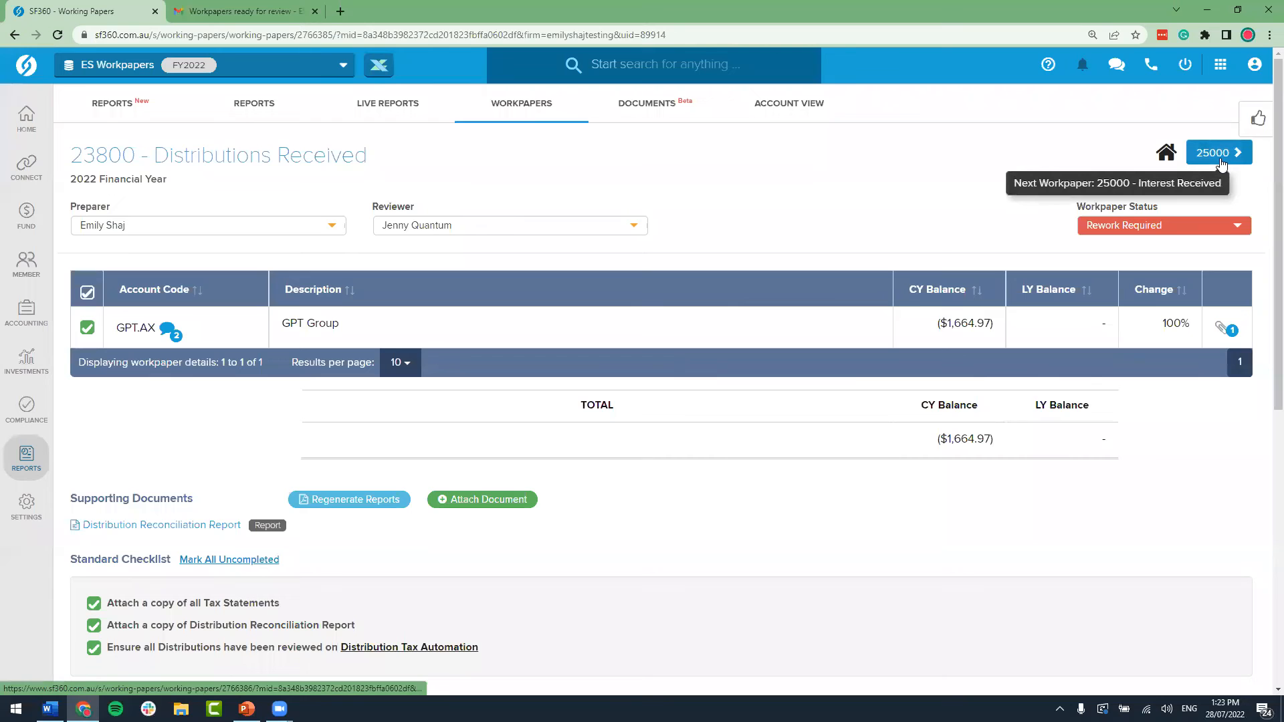
click(1166, 155)
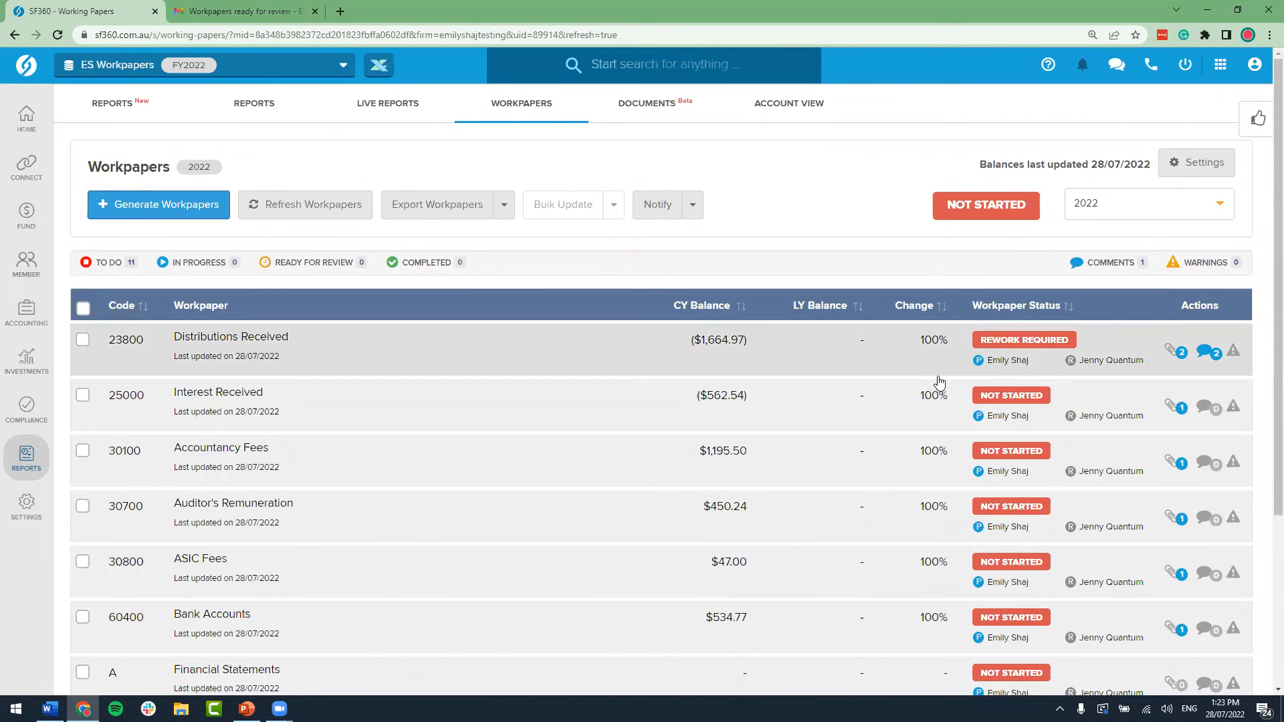
Step: Export the whole workpapers pack, examine its lead schedule and Distributions Received page, and close the exported document
scroll(903, 380, down, 1)
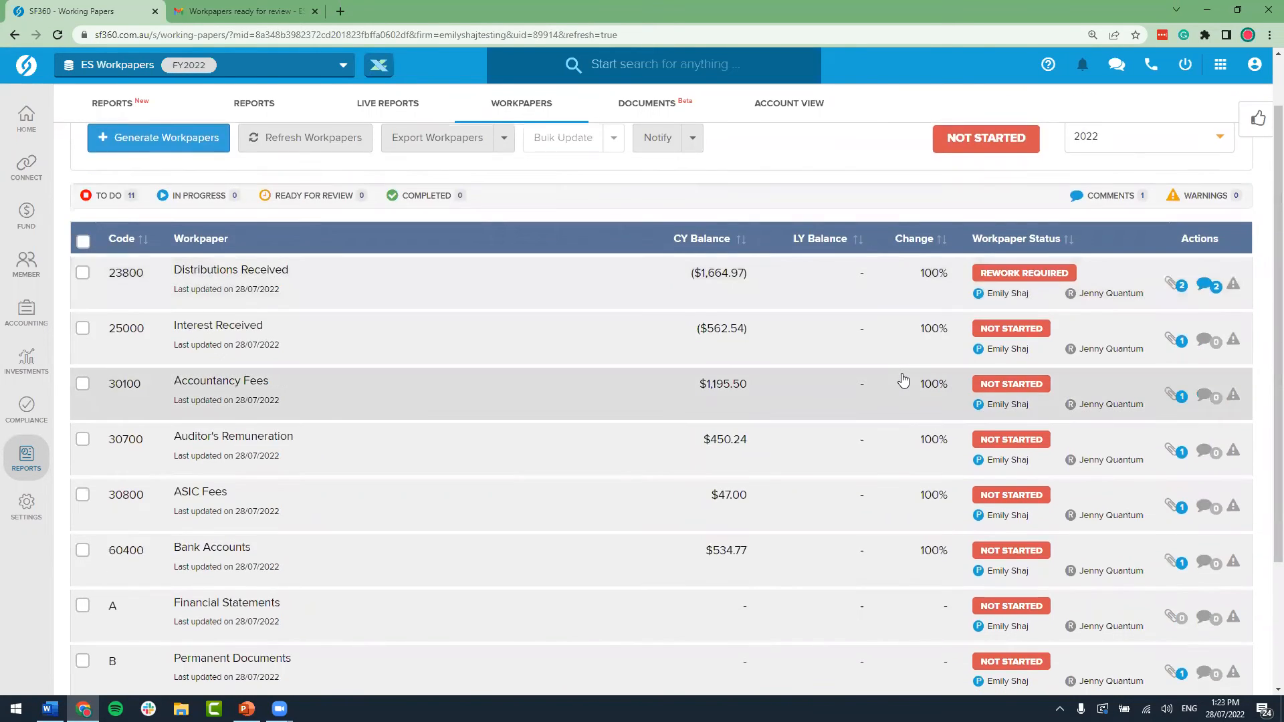
scroll(902, 379, up, 1)
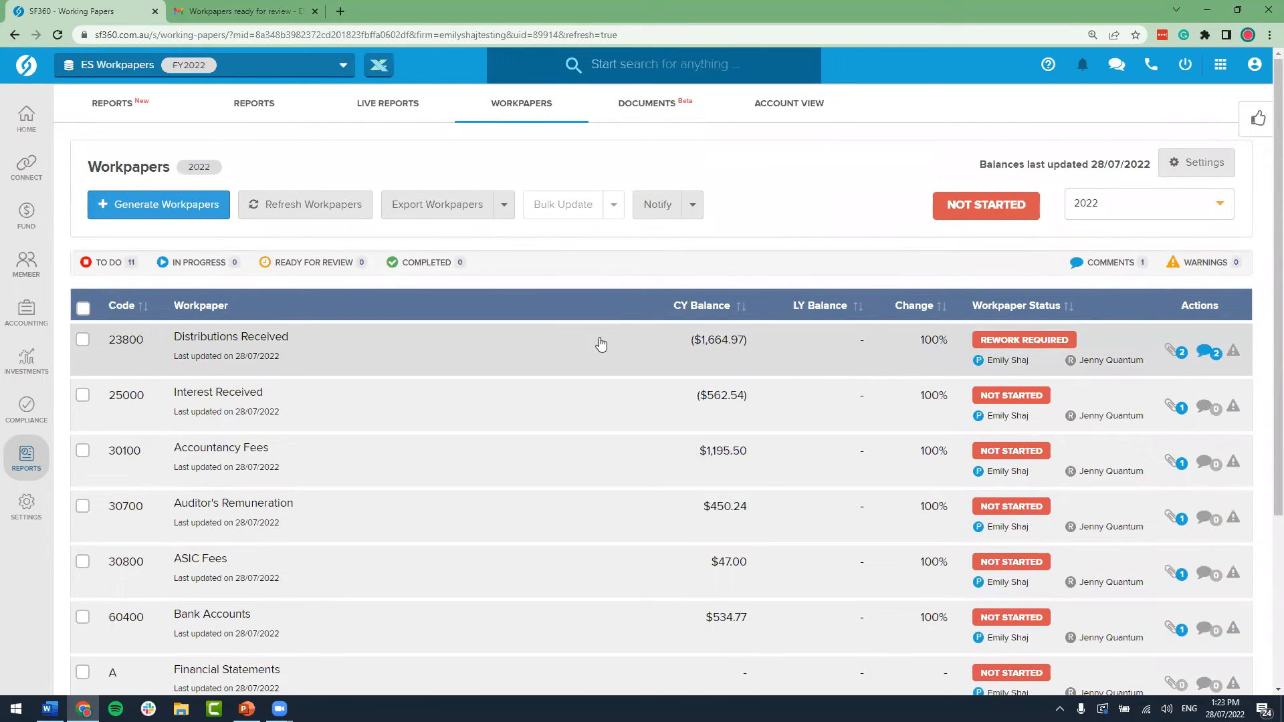
click(505, 207)
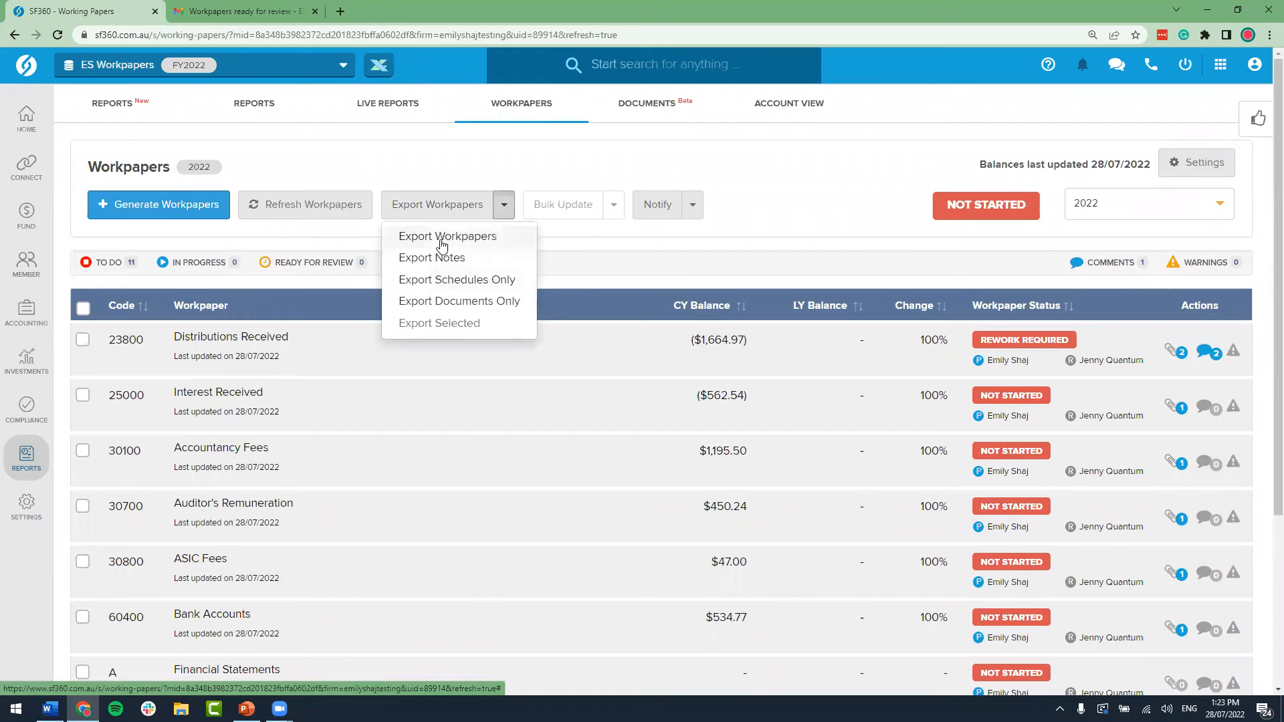
click(488, 238)
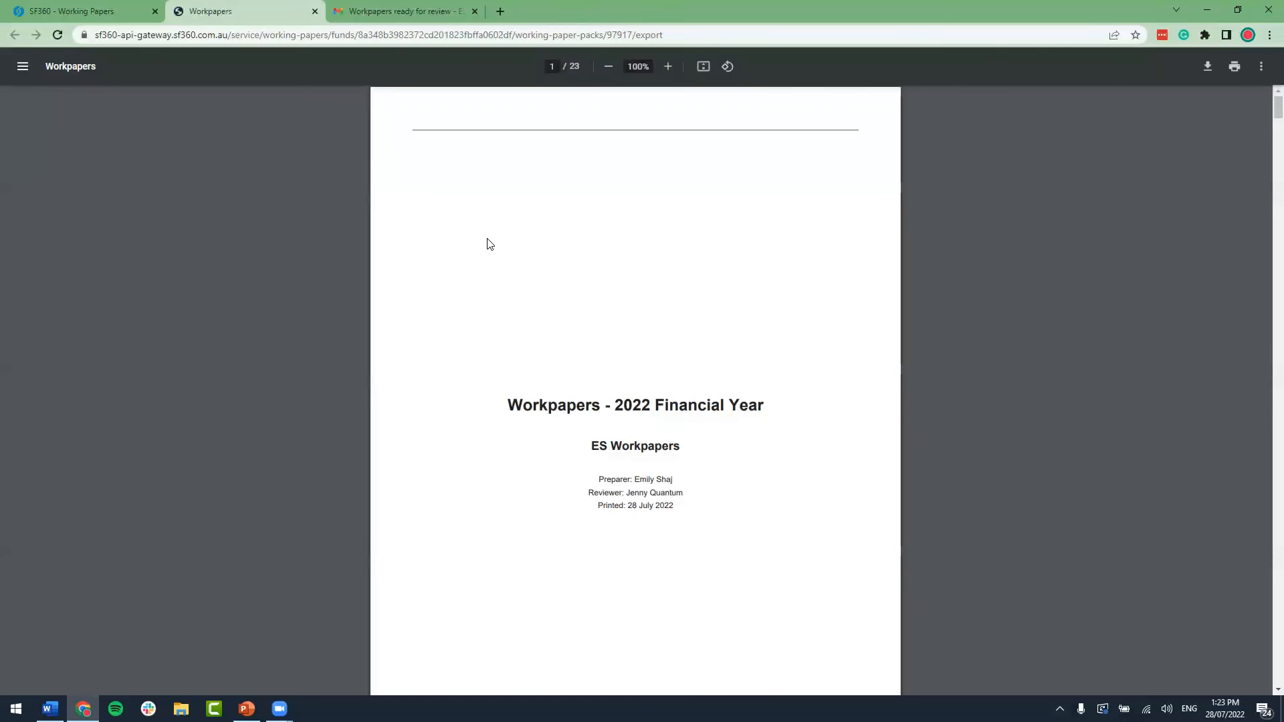
scroll(591, 291, down, 4)
scroll(595, 296, down, 11)
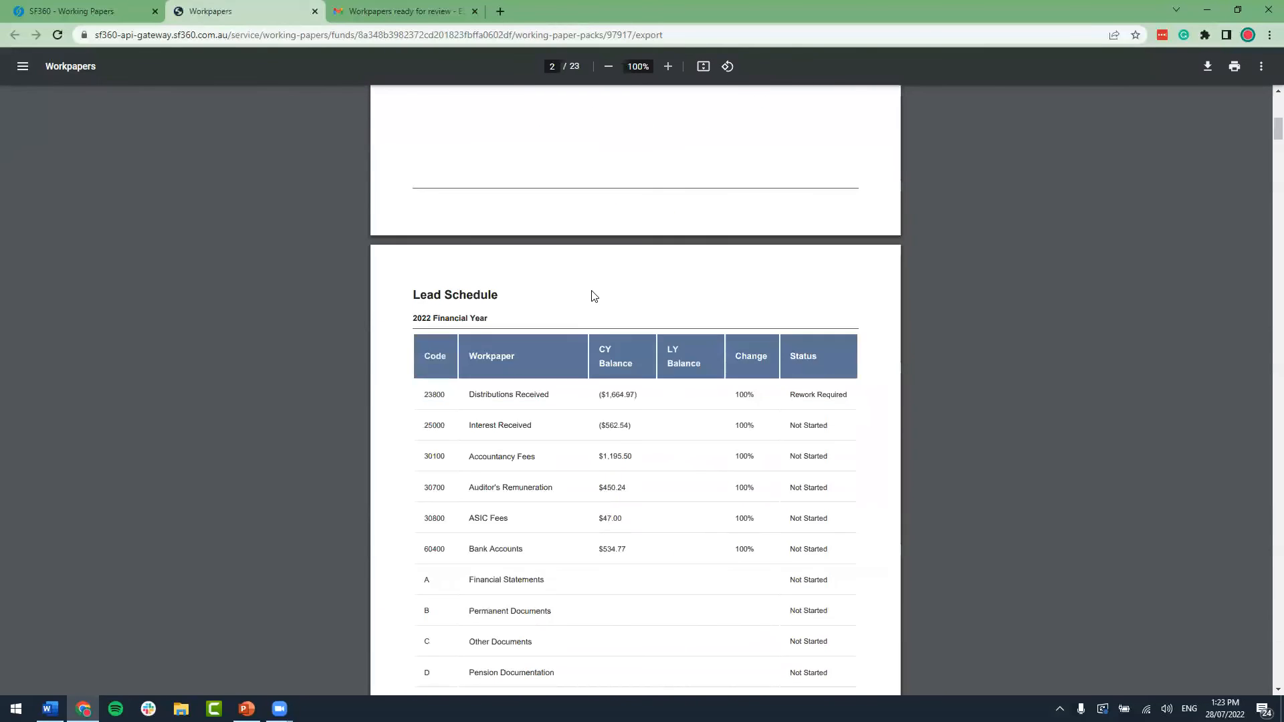
scroll(595, 296, down, 9)
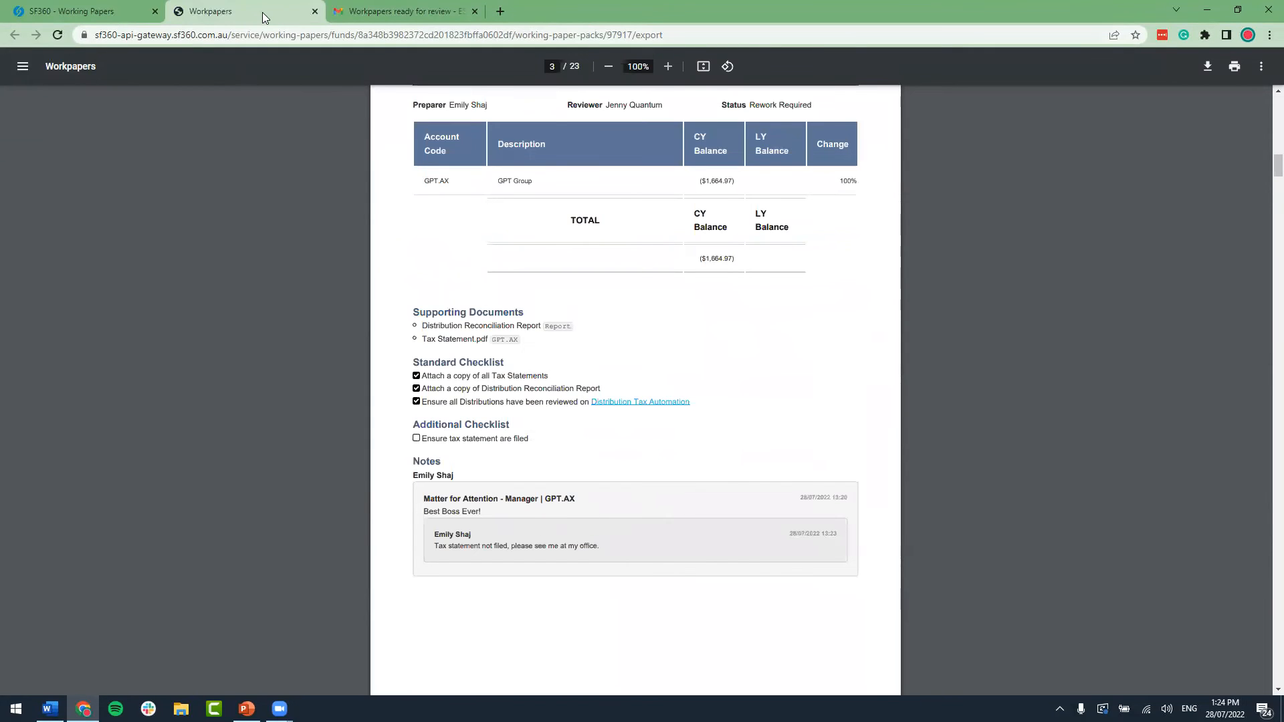
click(315, 11)
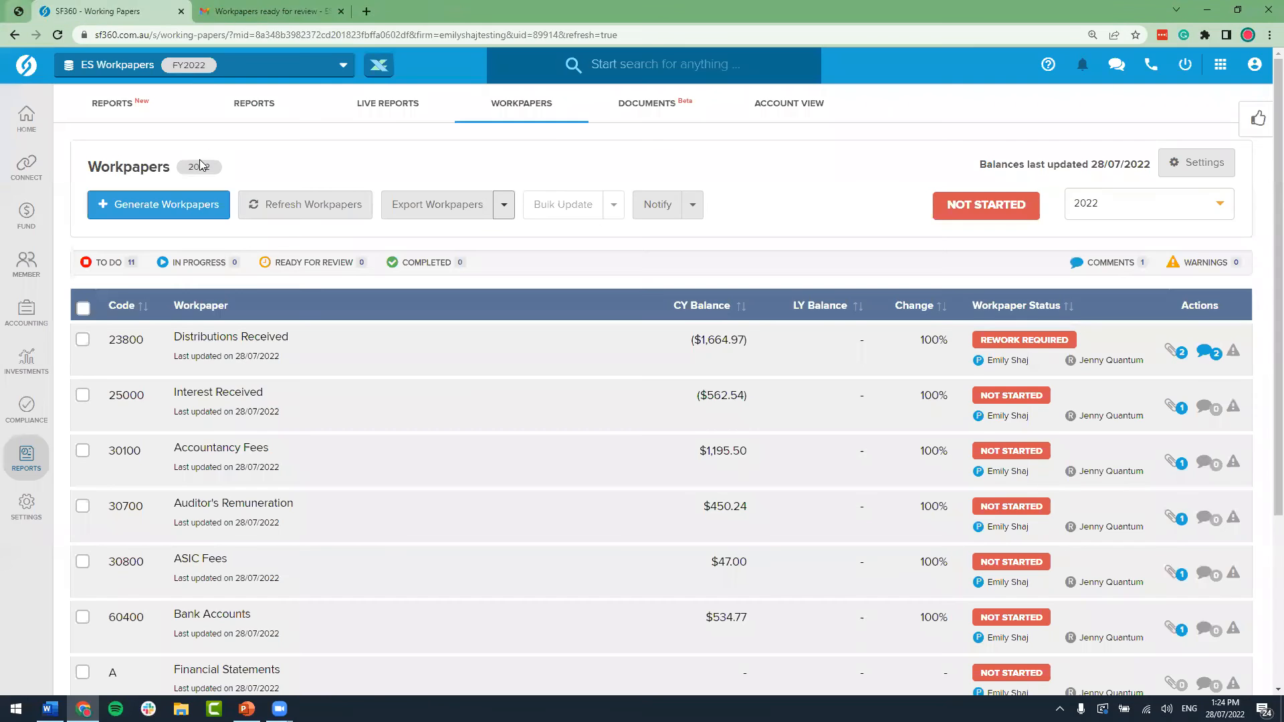
Step: Select the Distributions Received, Interest Received and Accountancy Fees workpapers and view the export options available for the selection
click(503, 205)
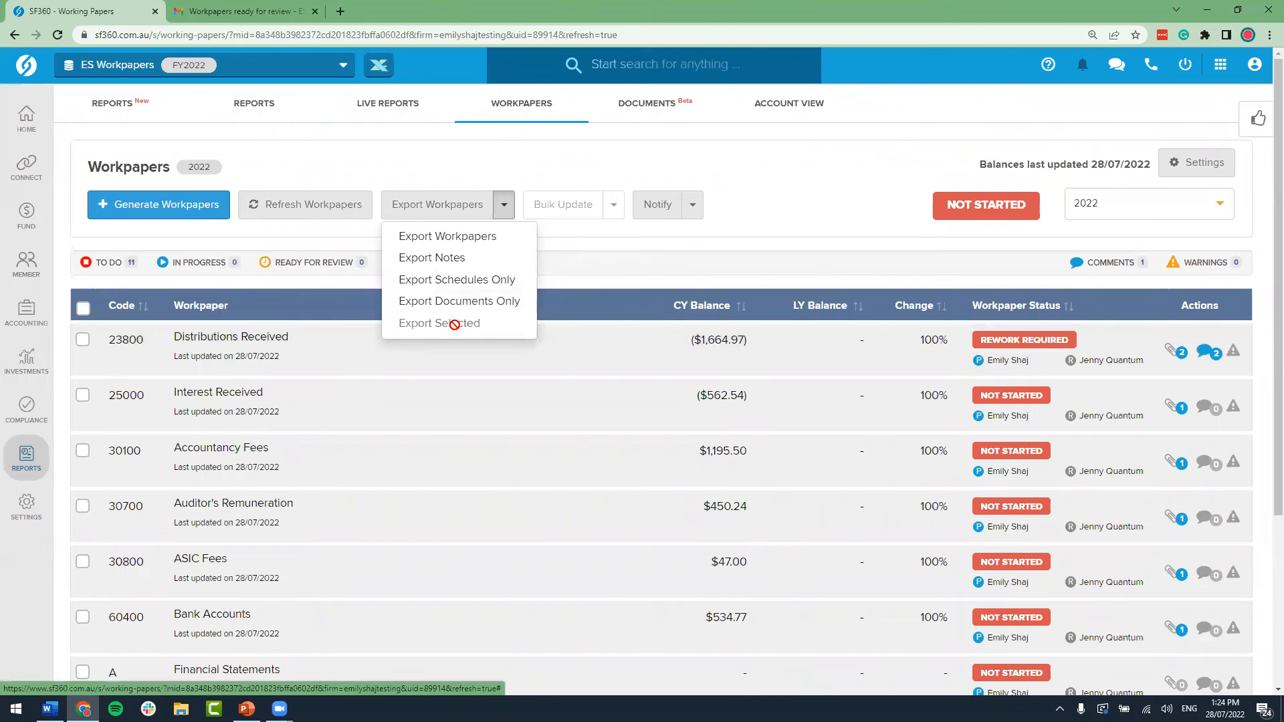
click(84, 340)
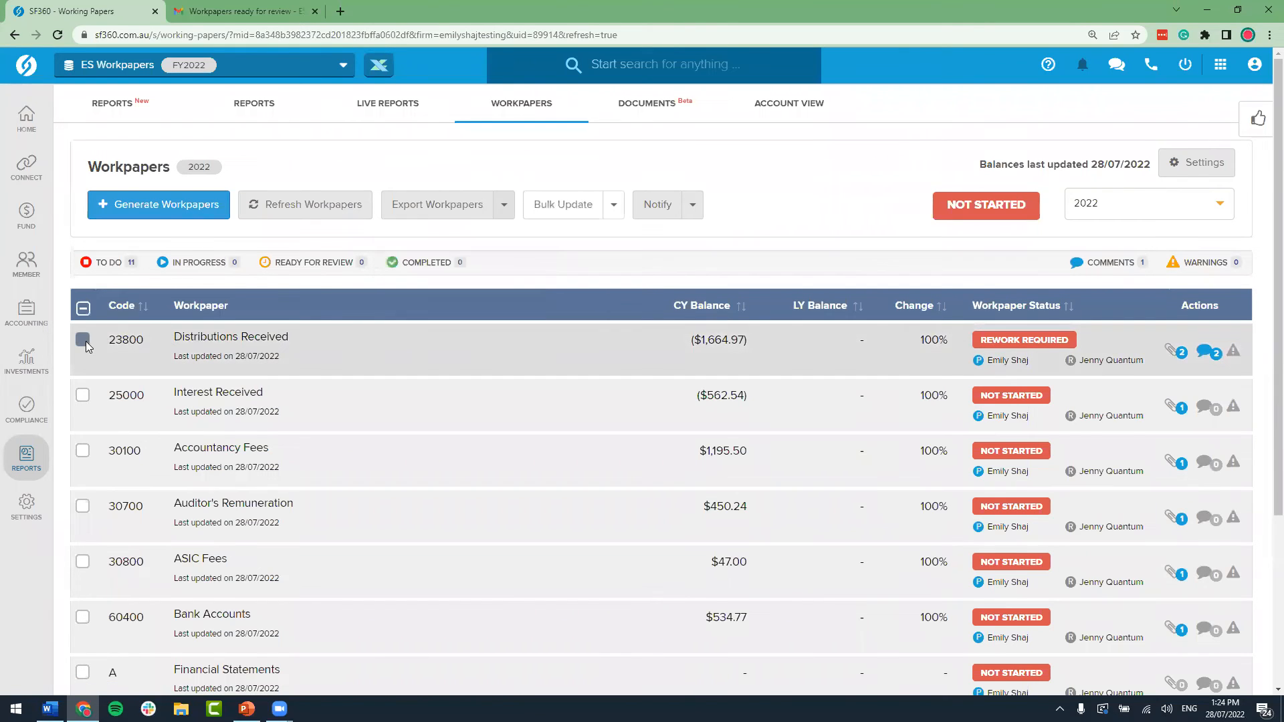
click(82, 395)
click(83, 451)
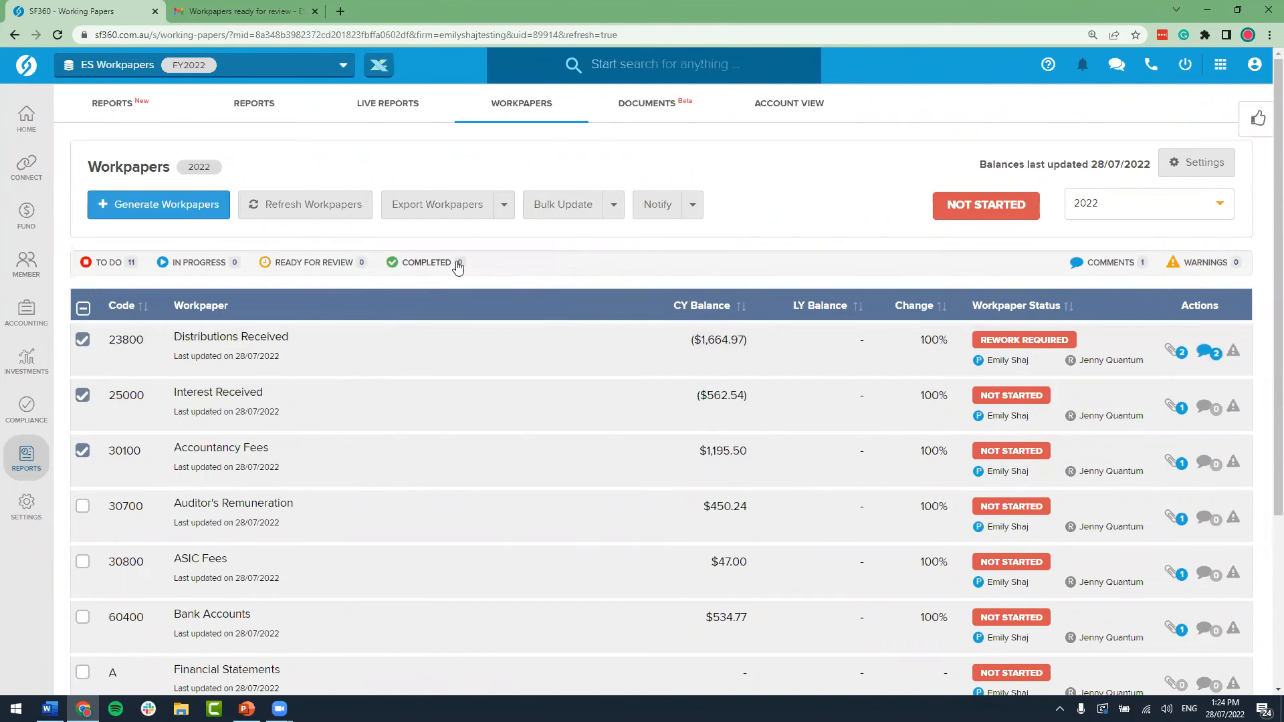
click(503, 212)
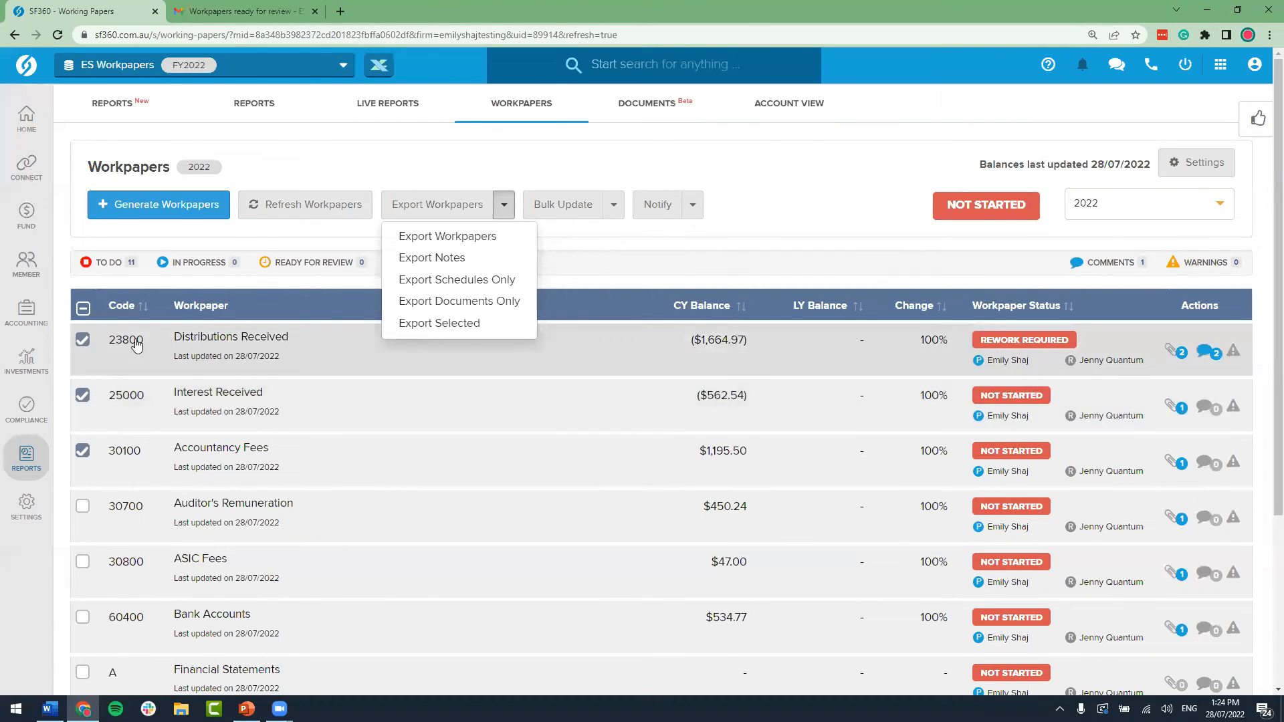
Step: Select all workpapers in the list and bulk update their status to Completed
click(83, 308)
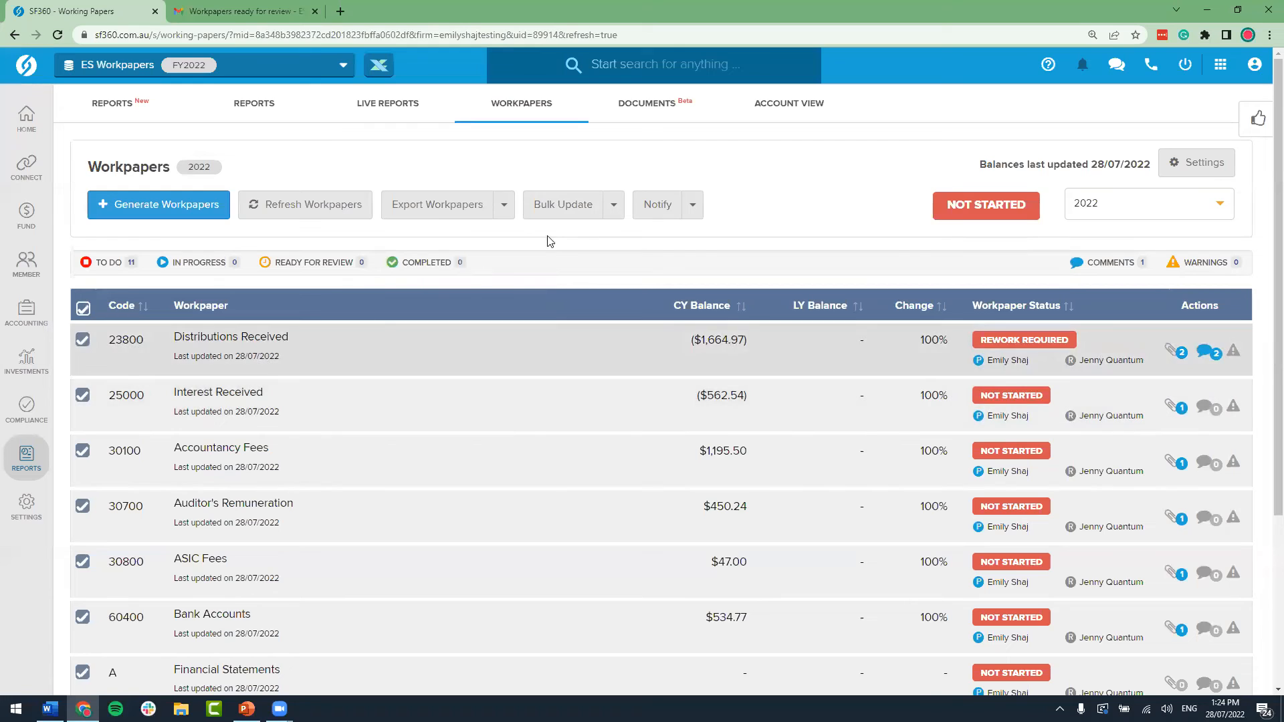
click(616, 213)
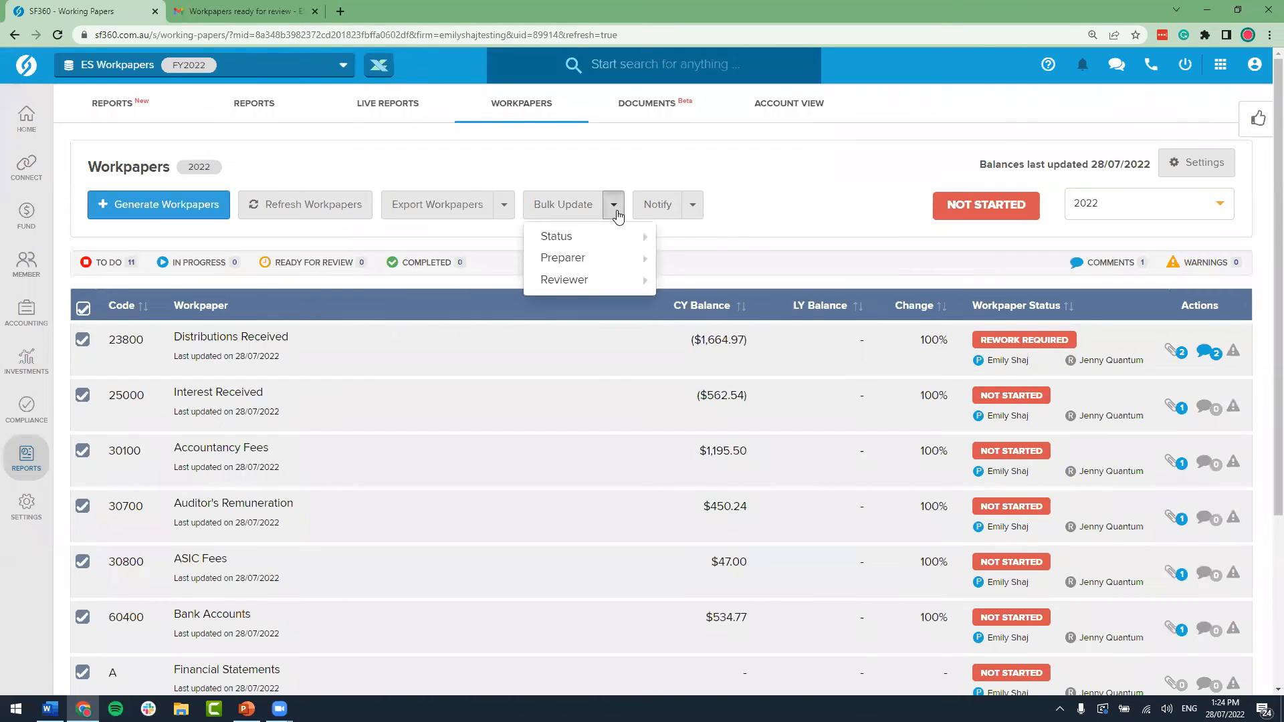
mouse_move(613, 264)
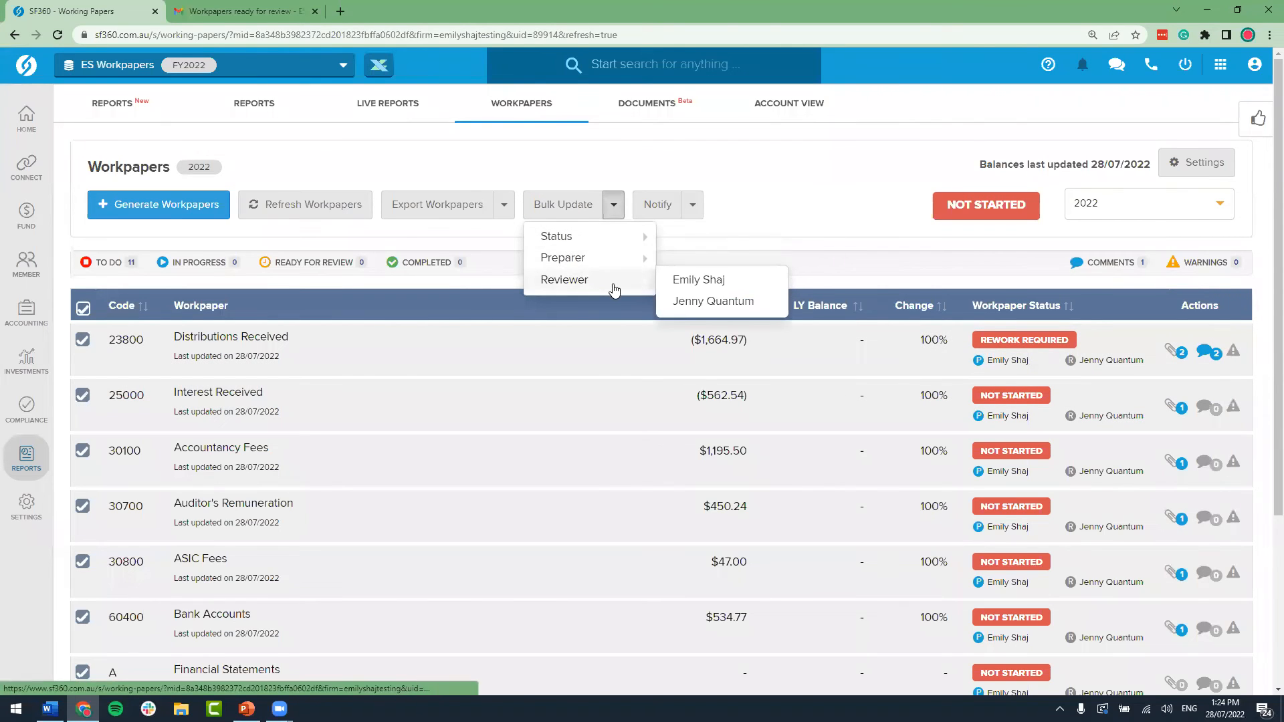
mouse_move(608, 236)
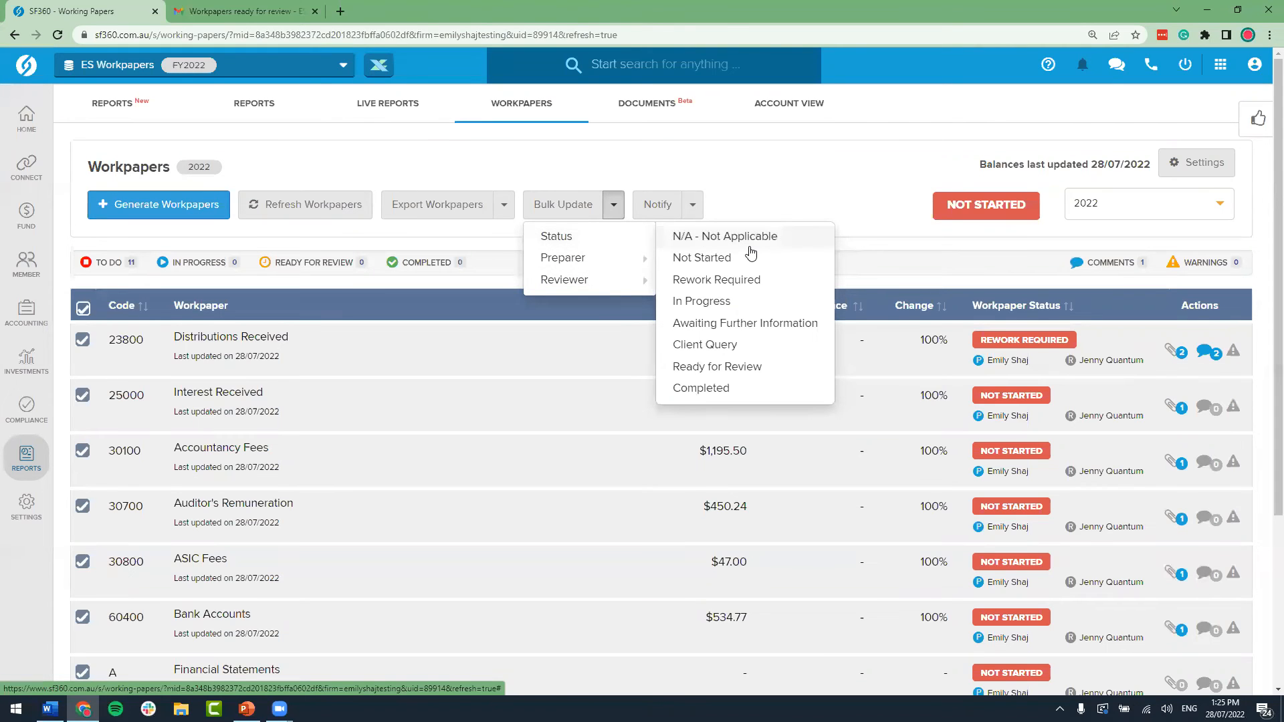
click(738, 395)
scroll(869, 428, down, 2)
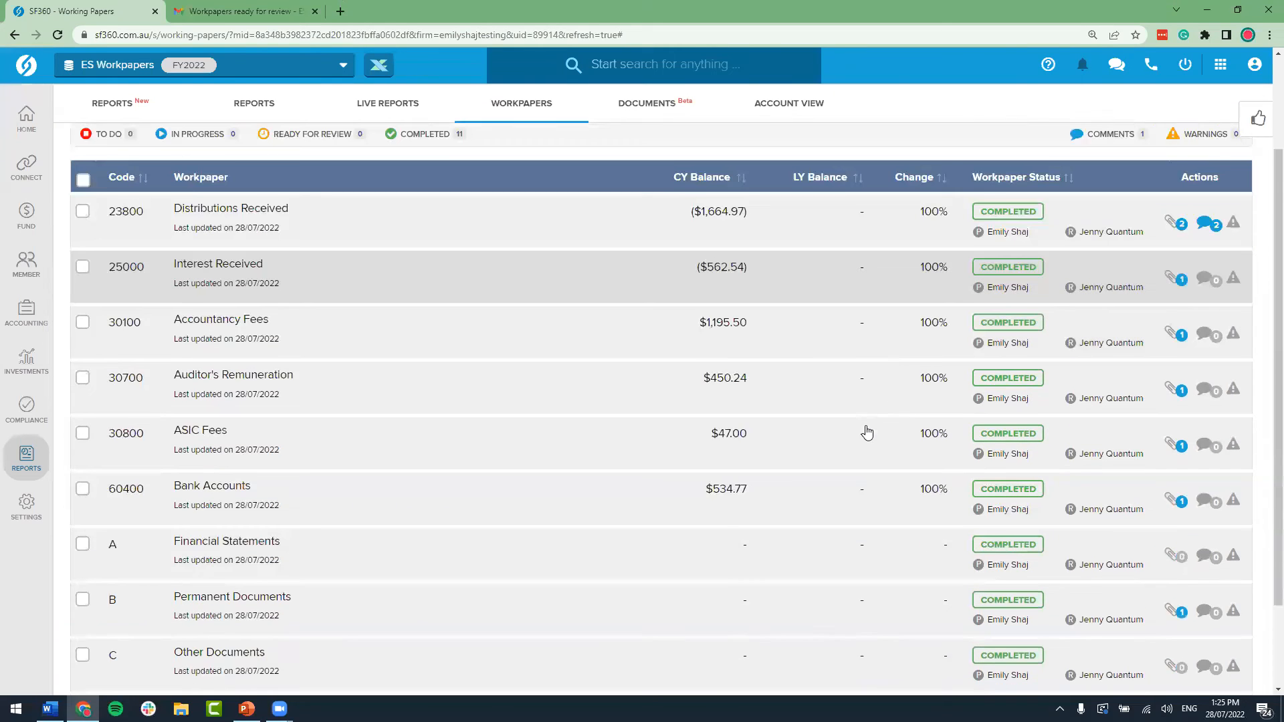
scroll(1070, 458, down, 1)
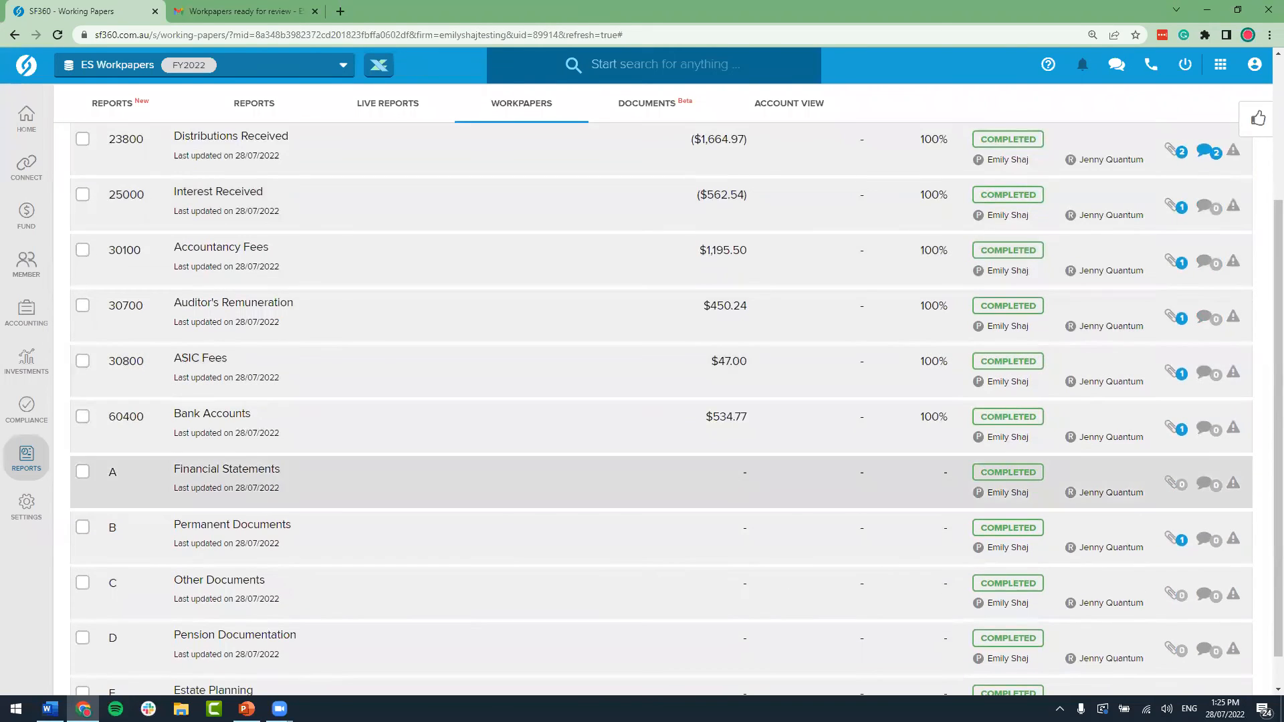
scroll(1043, 458, up, 3)
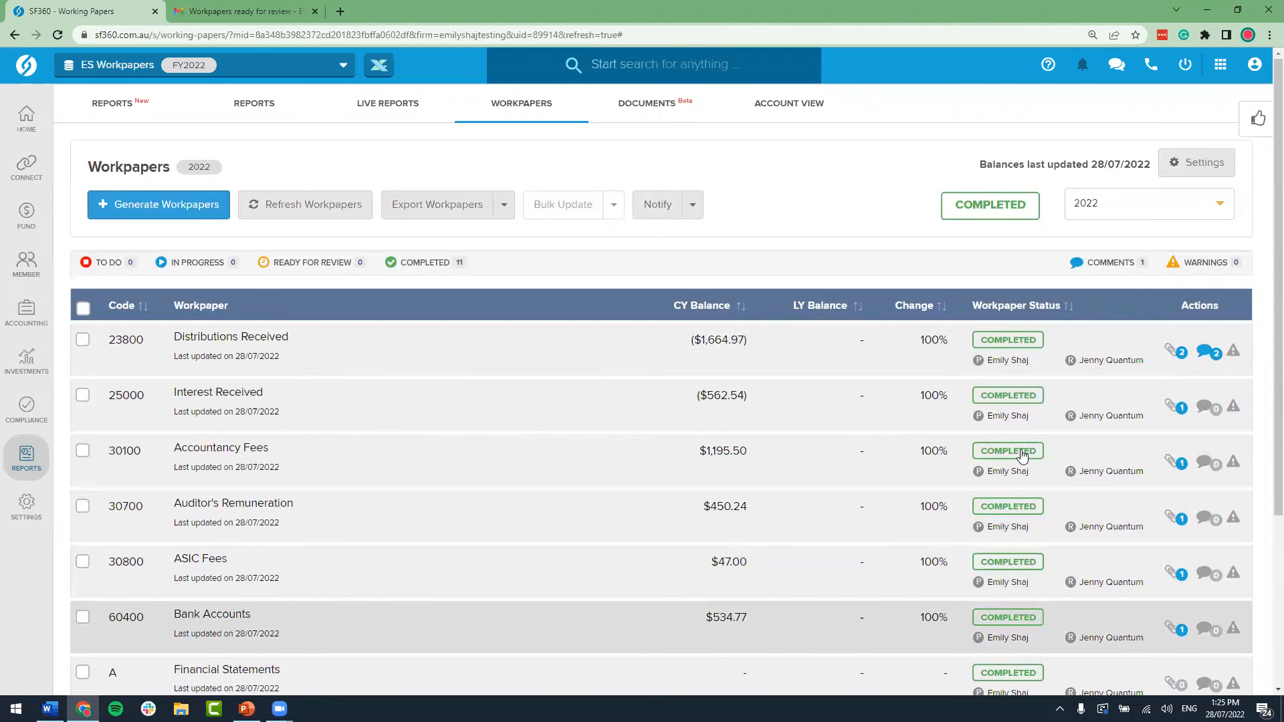
Step: Look through the notification options for the preparer, reviewer and auditor without sending anything
click(693, 206)
mouse_move(713, 238)
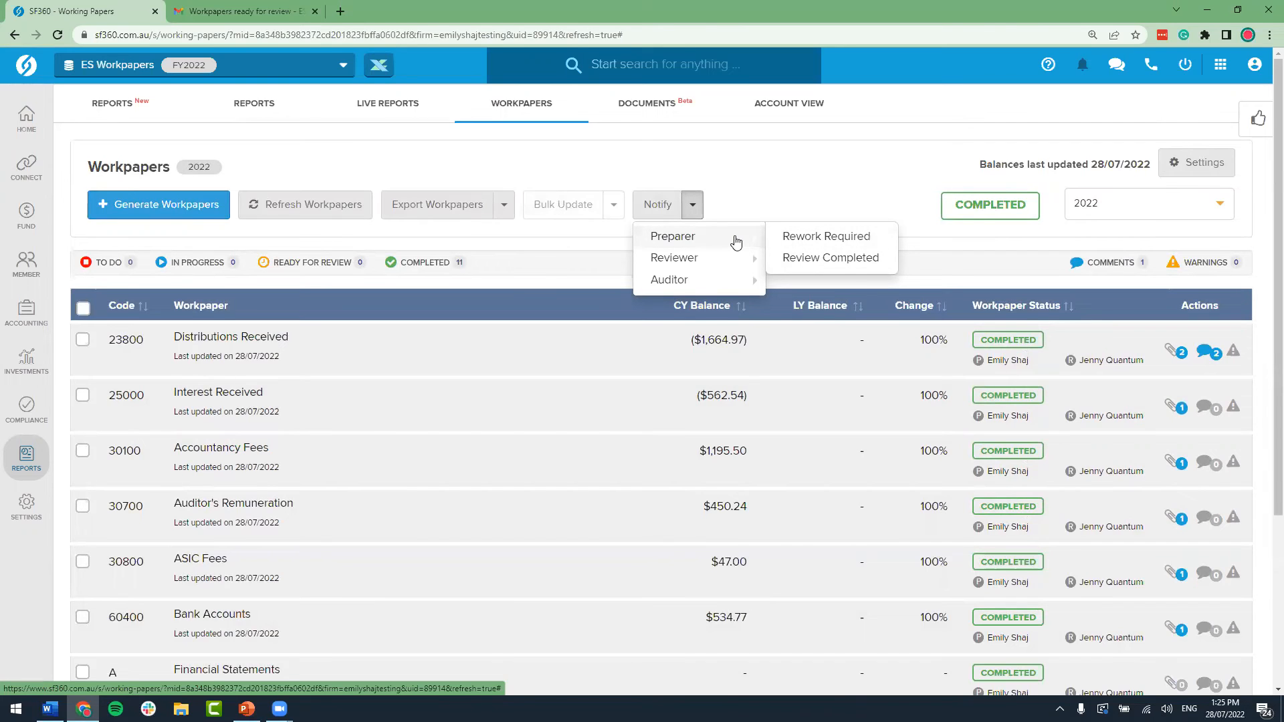
mouse_move(741, 284)
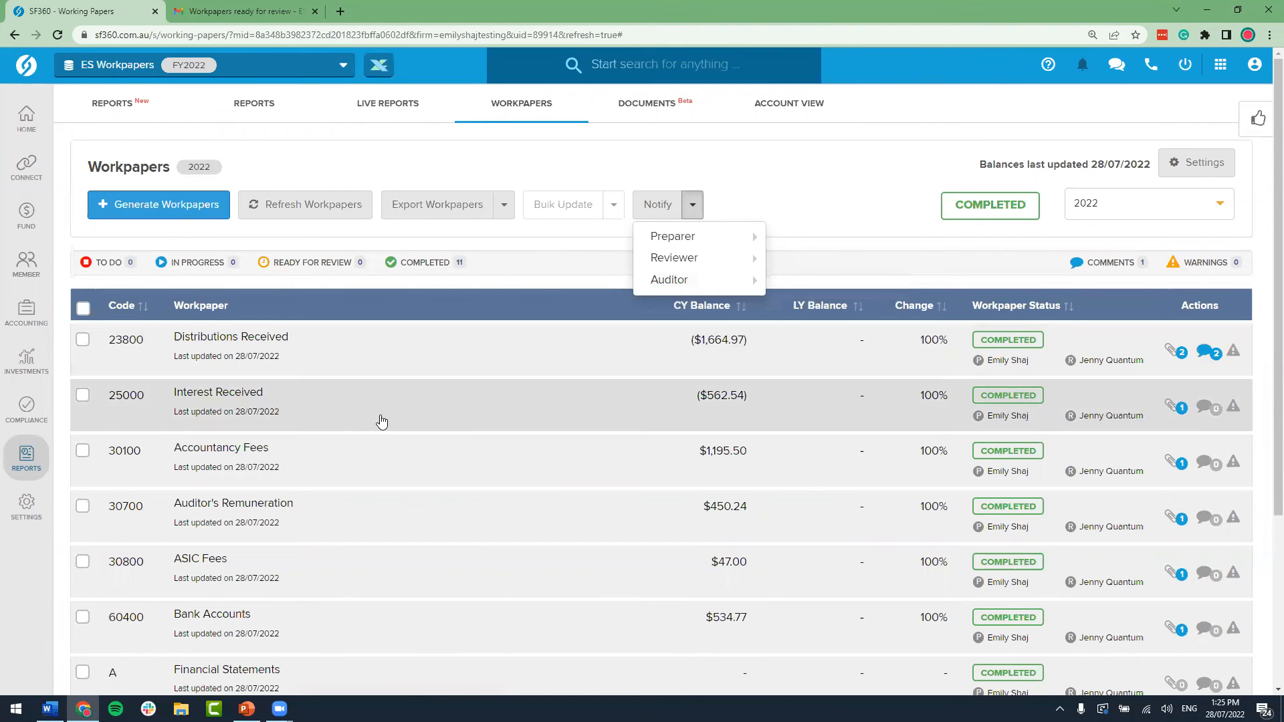
mouse_move(26, 508)
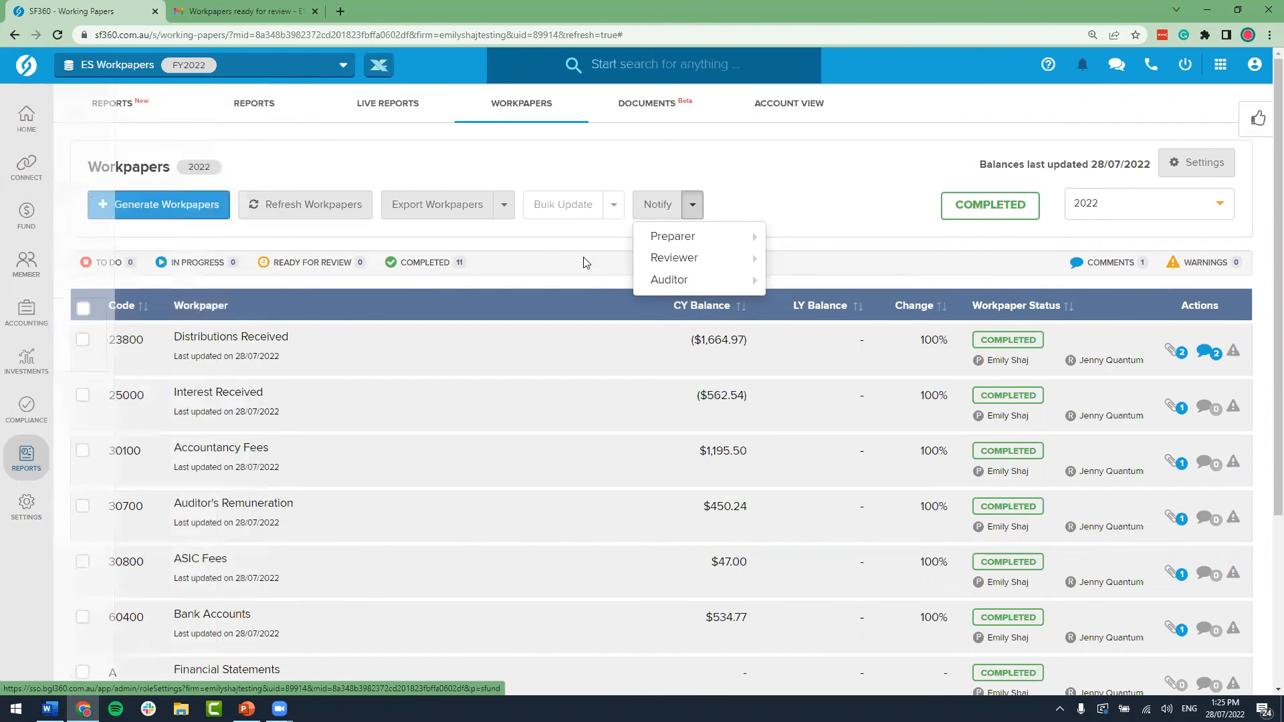
mouse_move(666, 277)
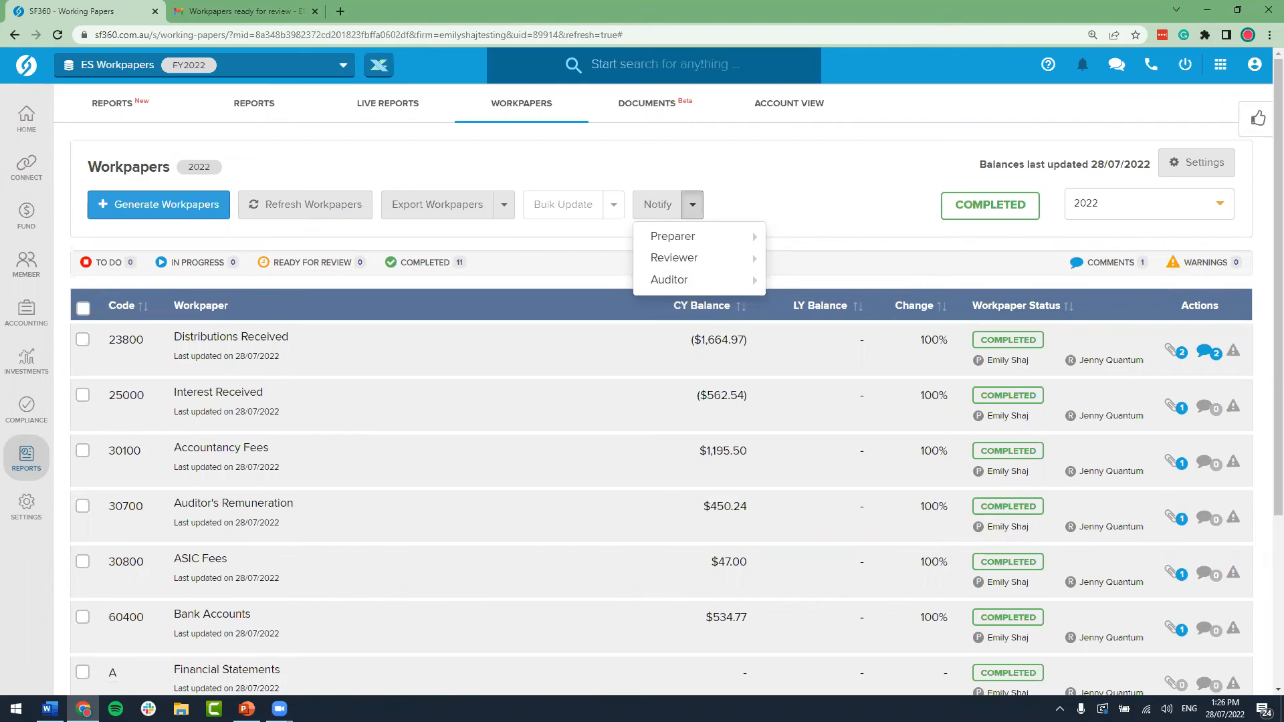
click(837, 272)
Step: Open the B - Permanent Documents workpaper, examine its supporting documents and checklist, and return to the workpapers list
scroll(794, 393, down, 2)
scroll(793, 391, down, 3)
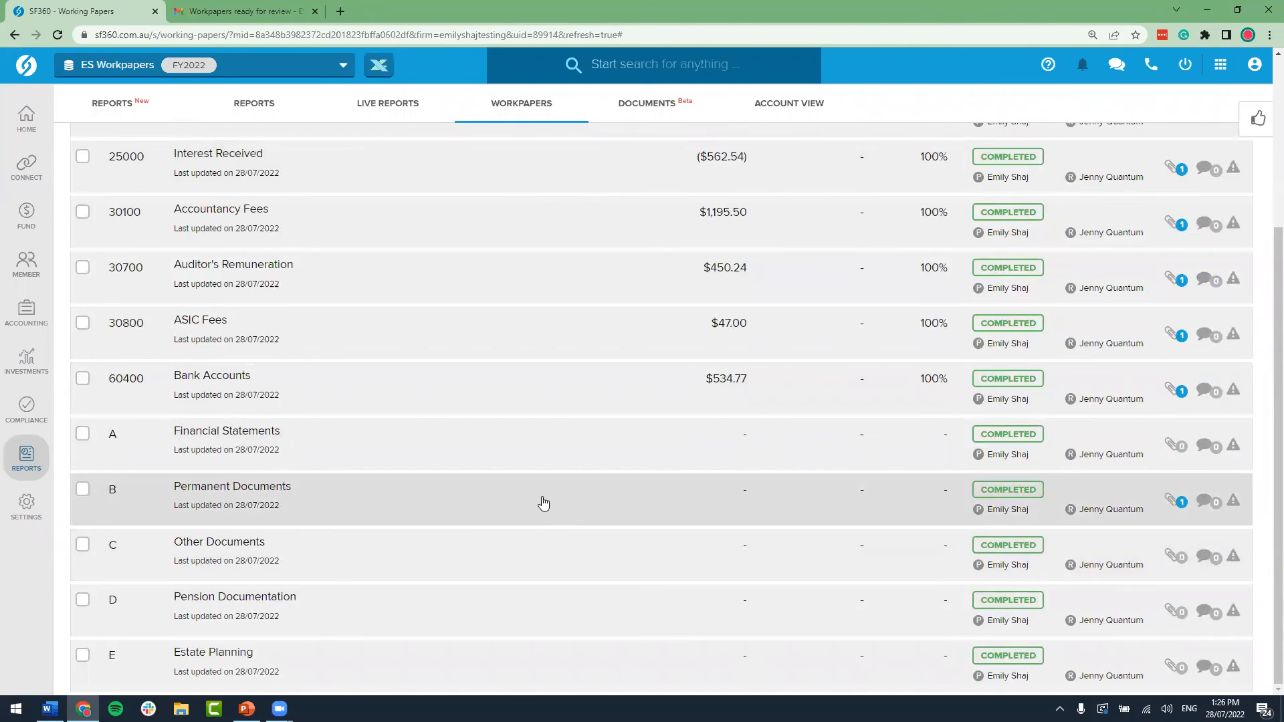
click(543, 503)
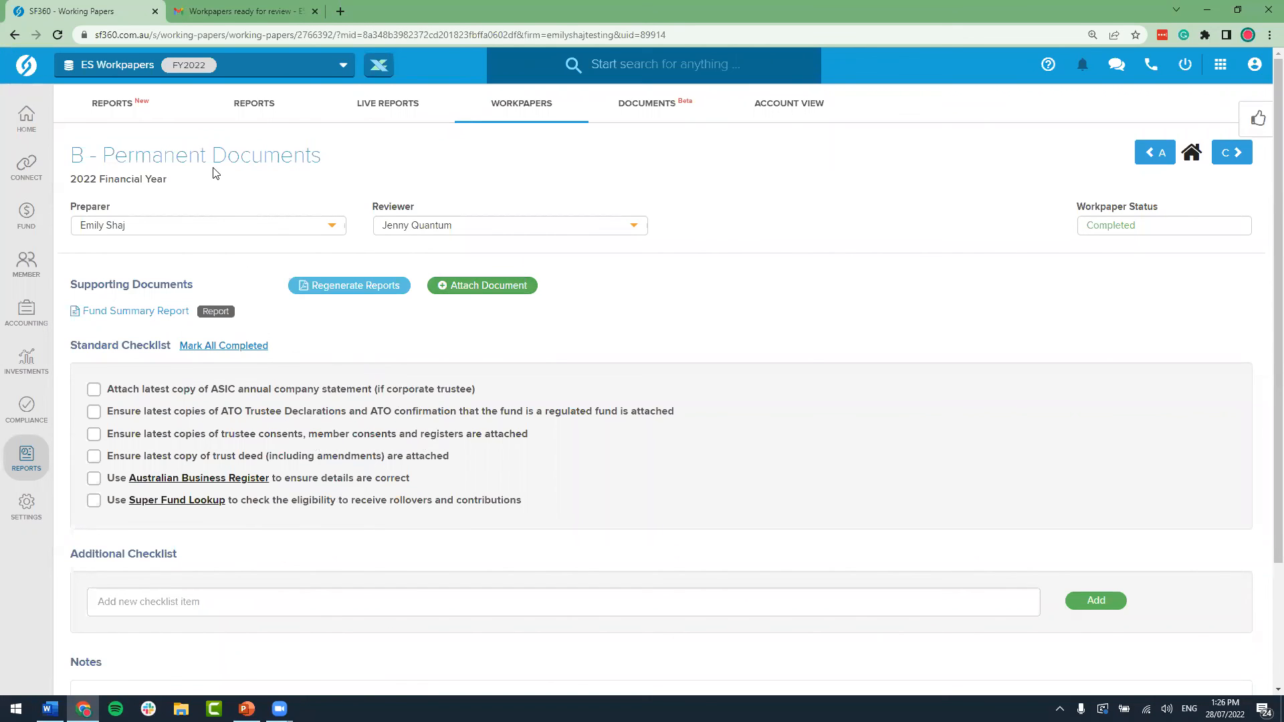
drag(338, 157, 75, 155)
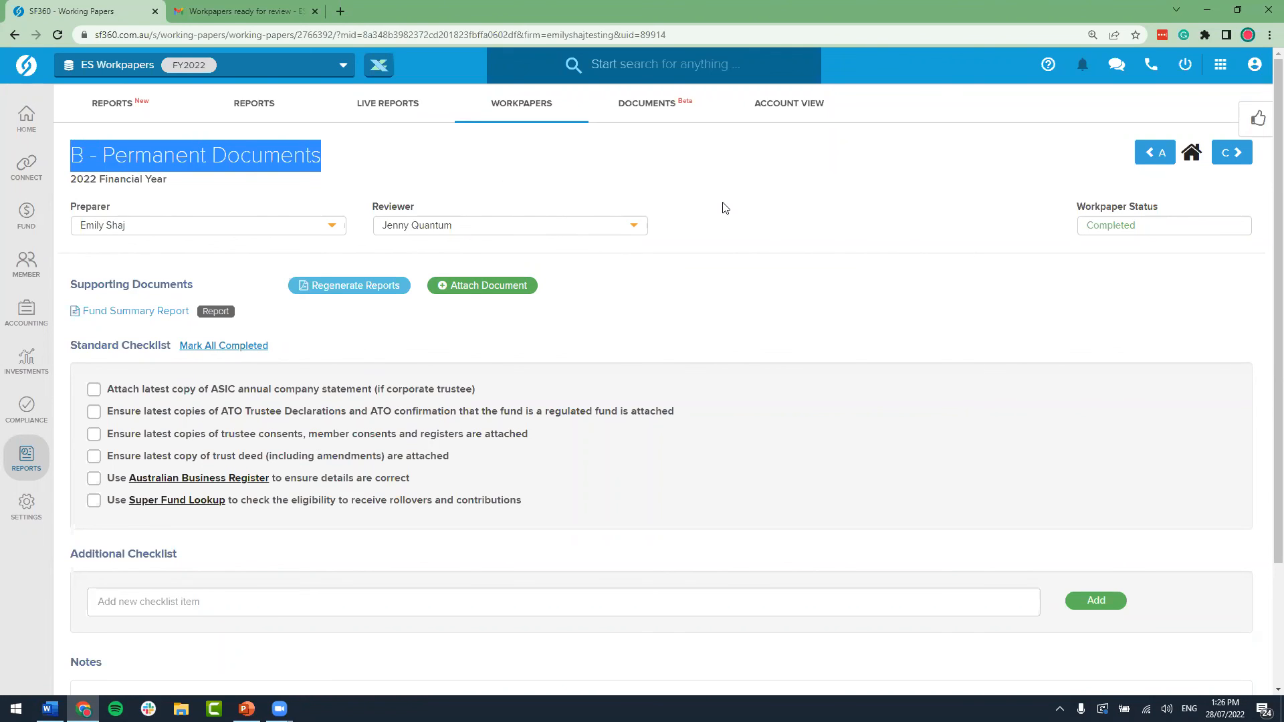
click(754, 223)
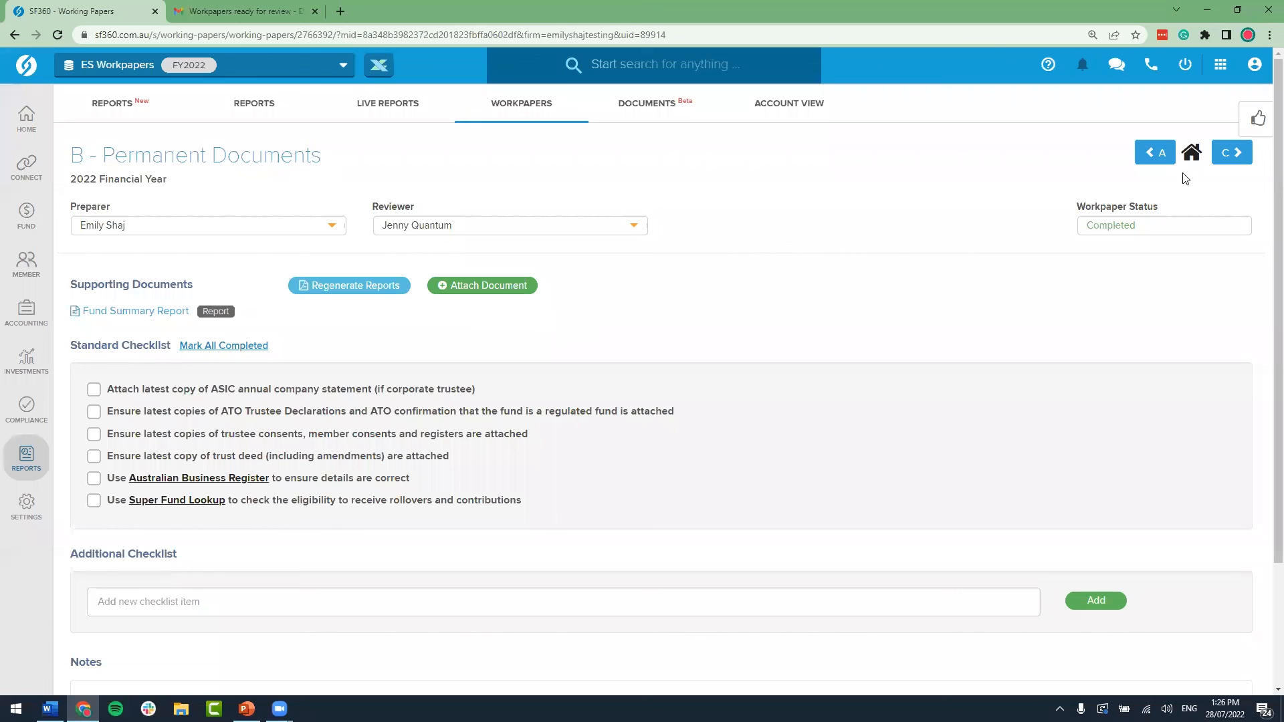
click(1191, 153)
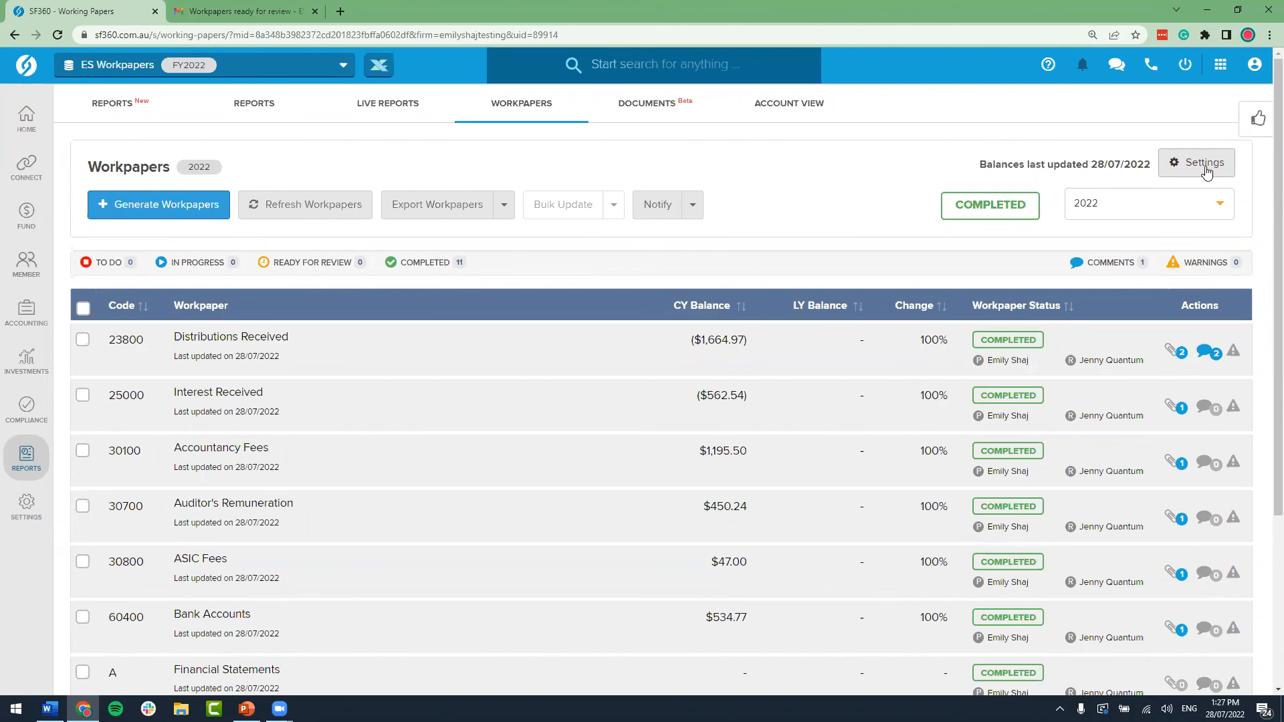
Step: Open the workpaper settings and look through the Trust, Company and Individual templates, including the Individual workpaper list
click(1206, 172)
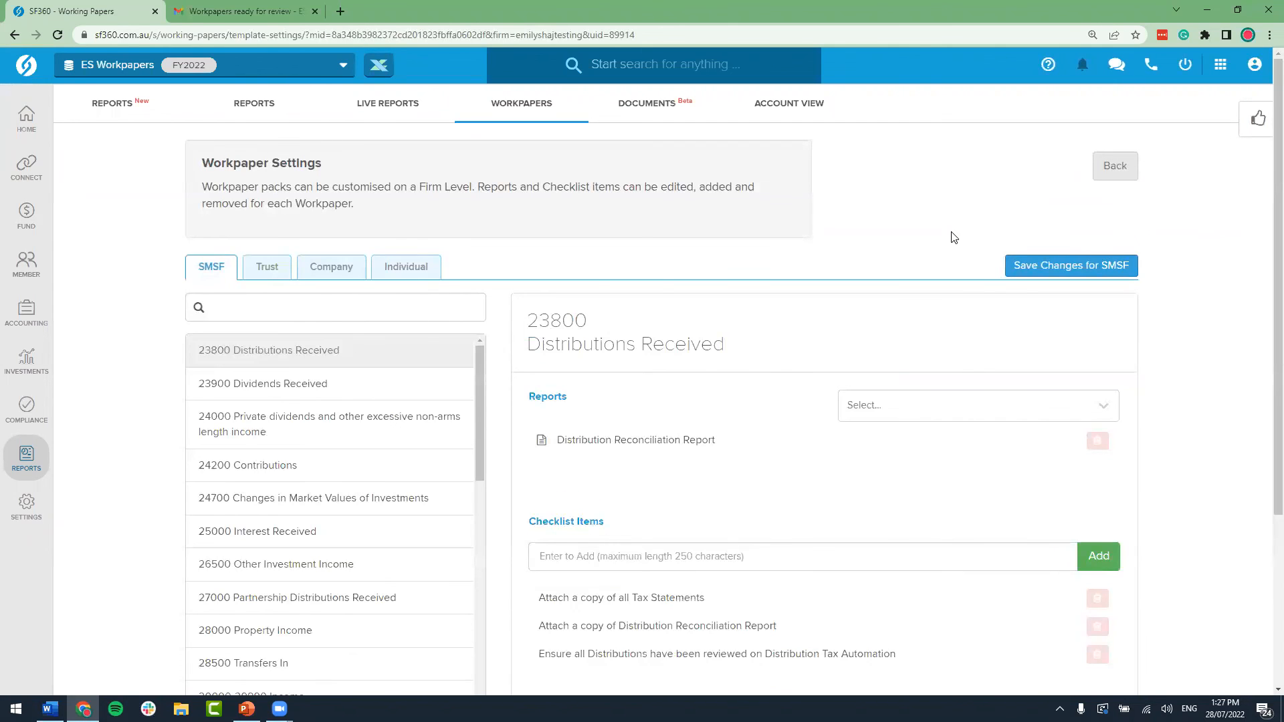
scroll(954, 237, down, 1)
scroll(954, 237, up, 1)
click(275, 274)
click(352, 270)
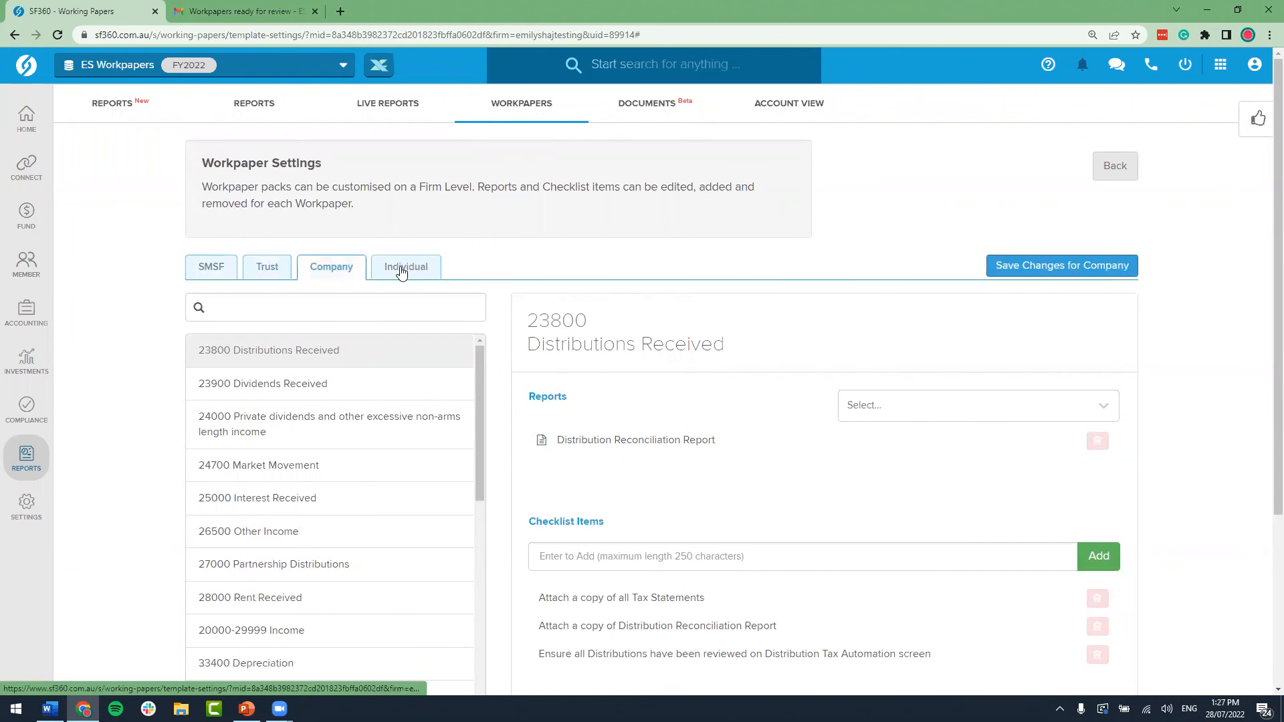
click(401, 271)
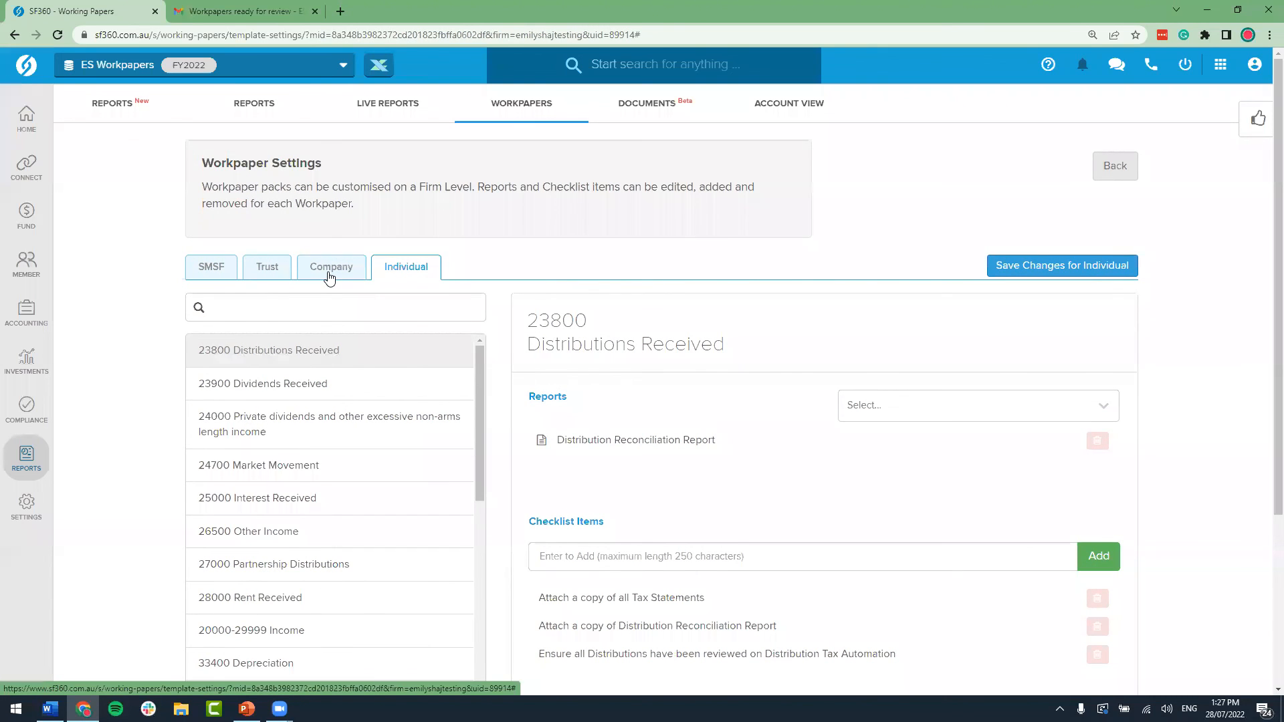
scroll(387, 395, down, 2)
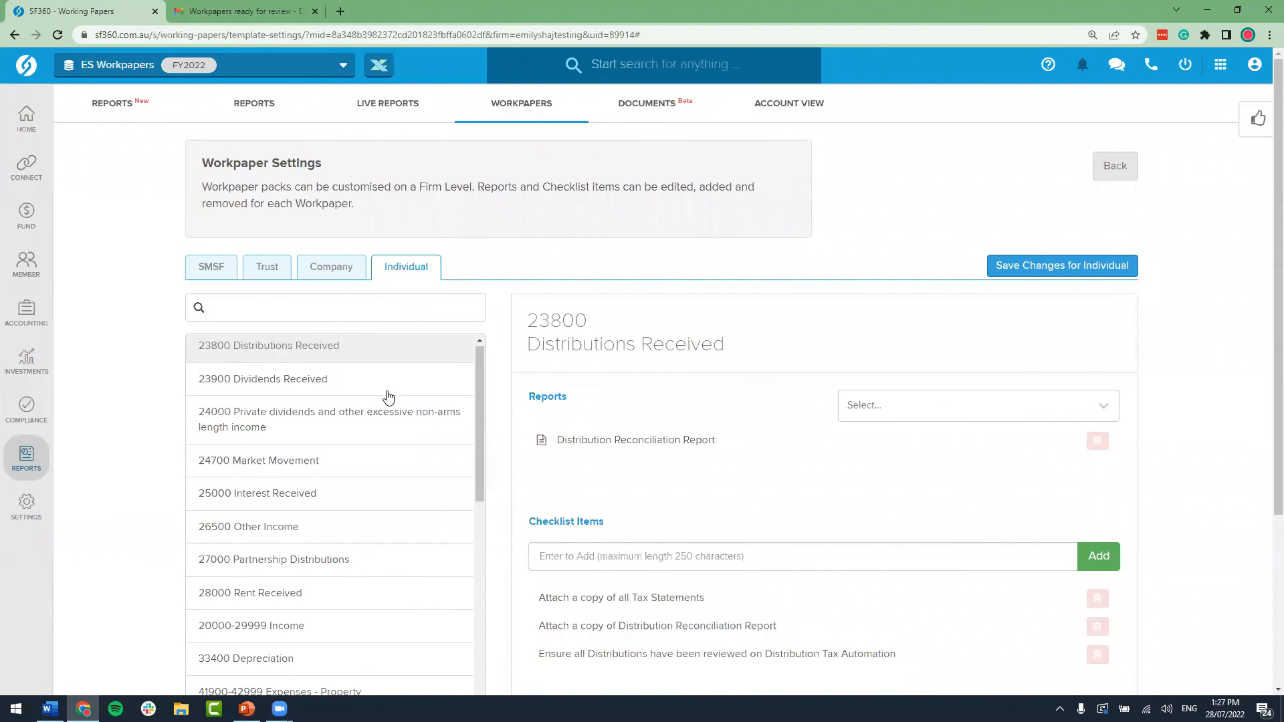
scroll(388, 397, down, 2)
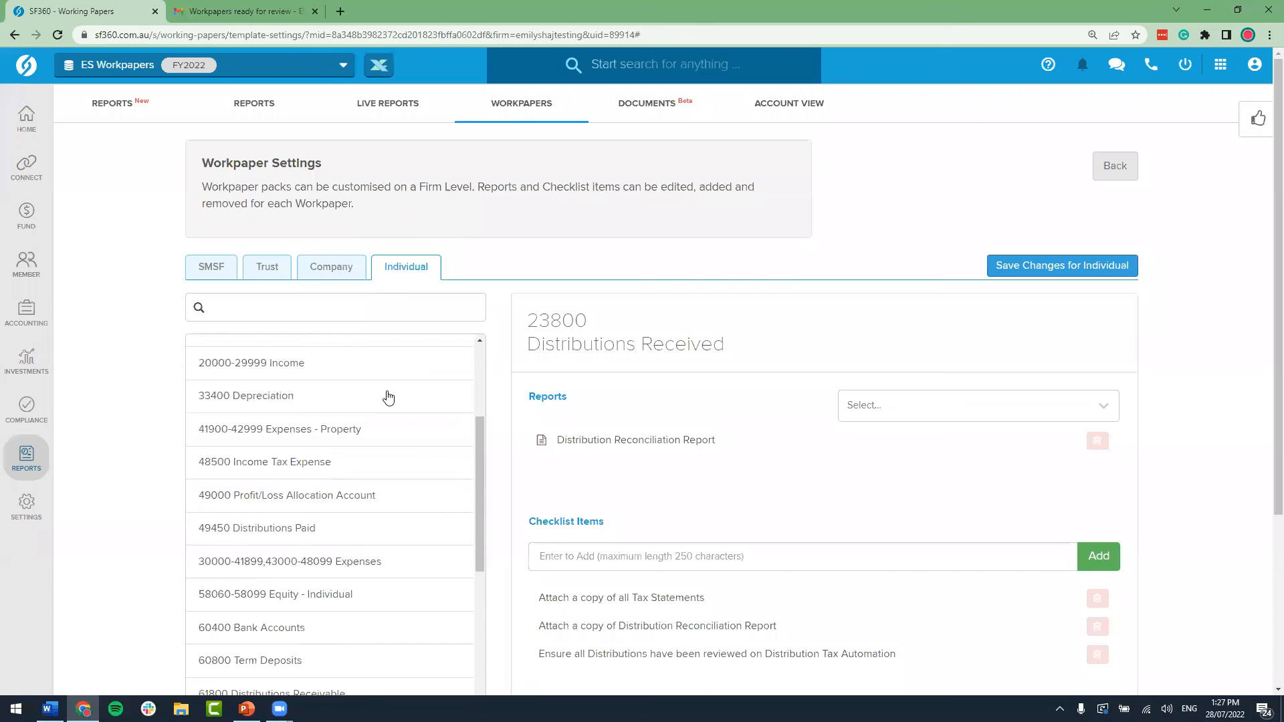
scroll(387, 398, up, 3)
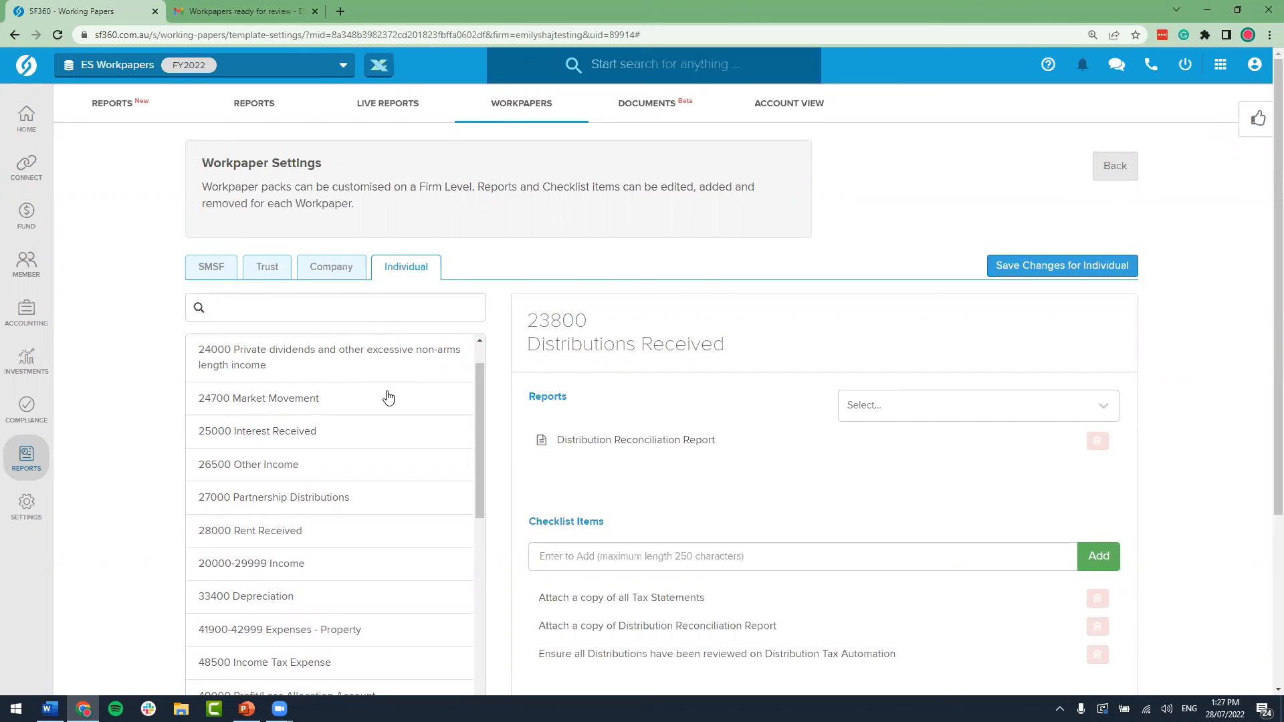
Step: Open the SMSF template and look through the reports available to add to the 23800 Distributions Received workpaper
click(228, 274)
scroll(300, 401, up, 2)
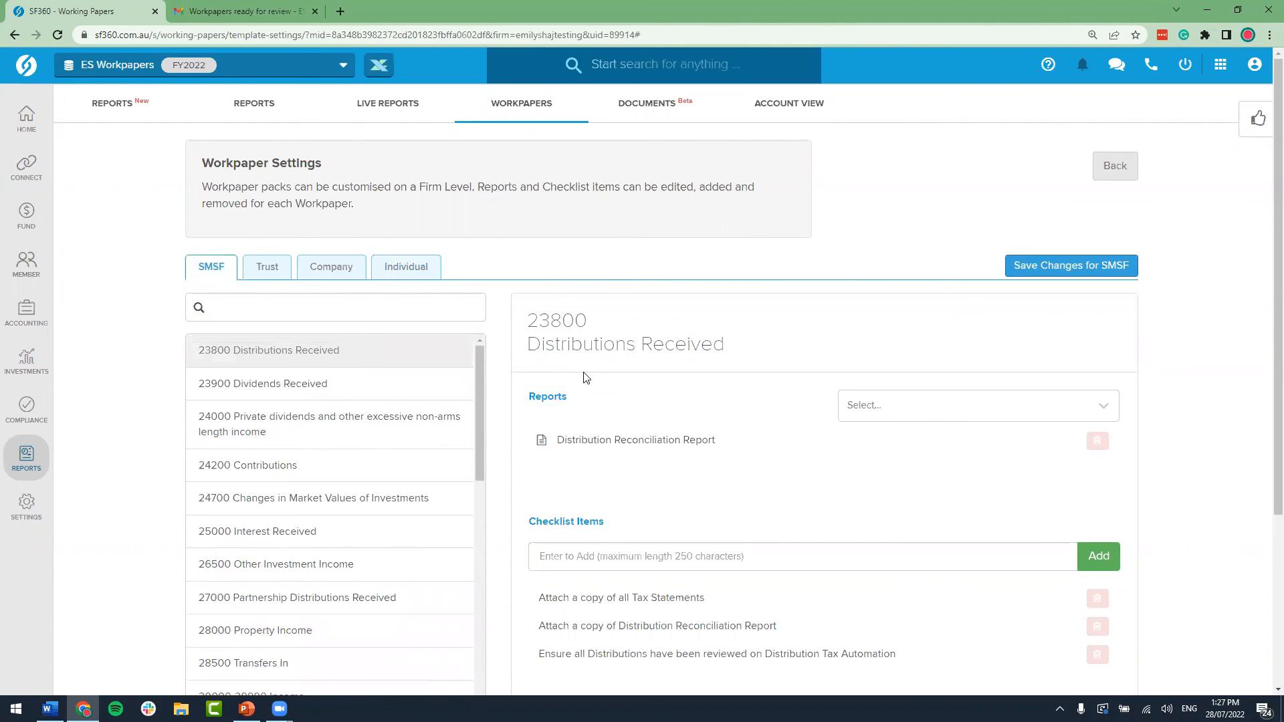
scroll(691, 424, down, 1)
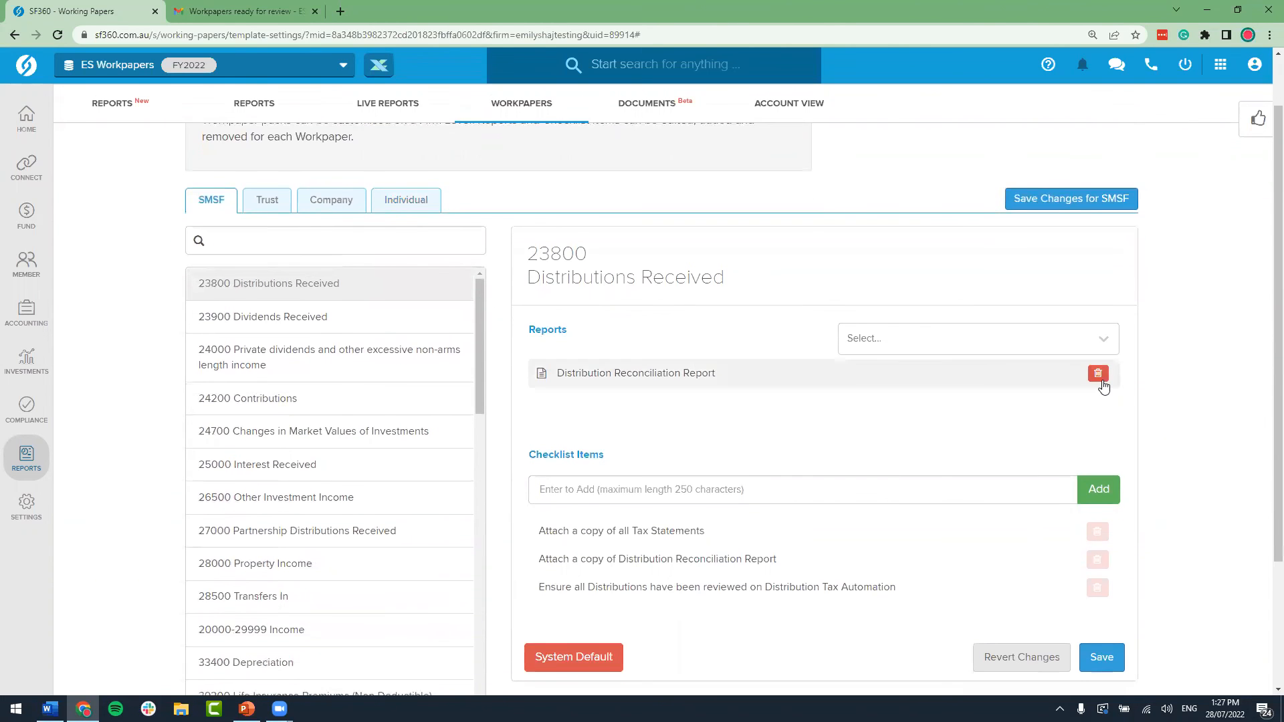
click(1082, 342)
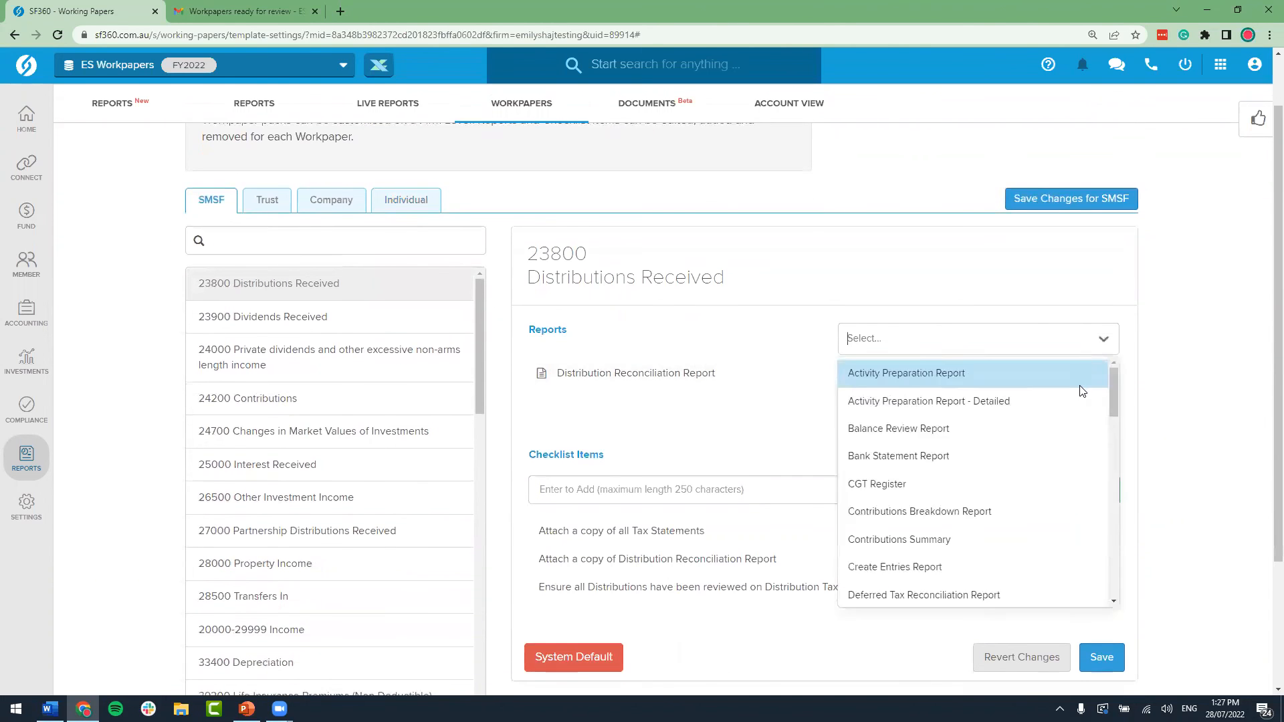
scroll(1029, 442, down, 3)
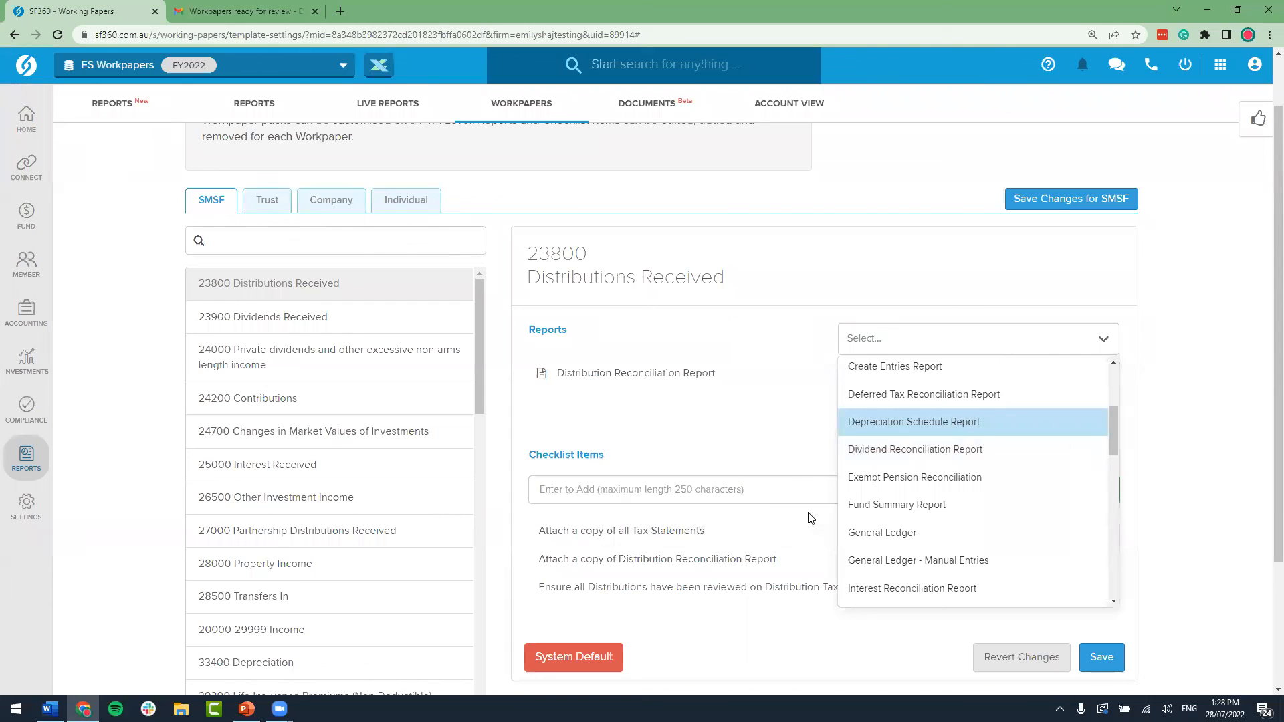
Step: Add the checklist item "File Distributions" to the SMSF 23800 Distributions Received workpaper and save it
click(777, 488)
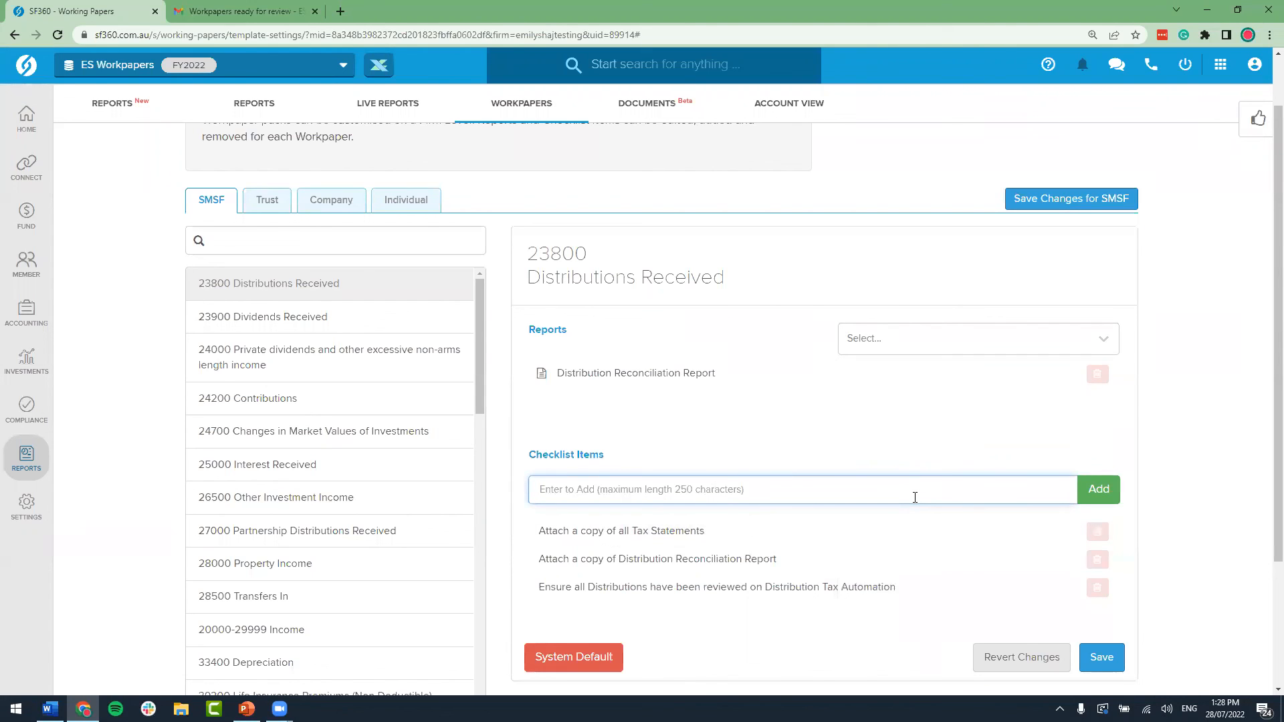
text(File Distribb)
key(BackSpace)
text(utios)
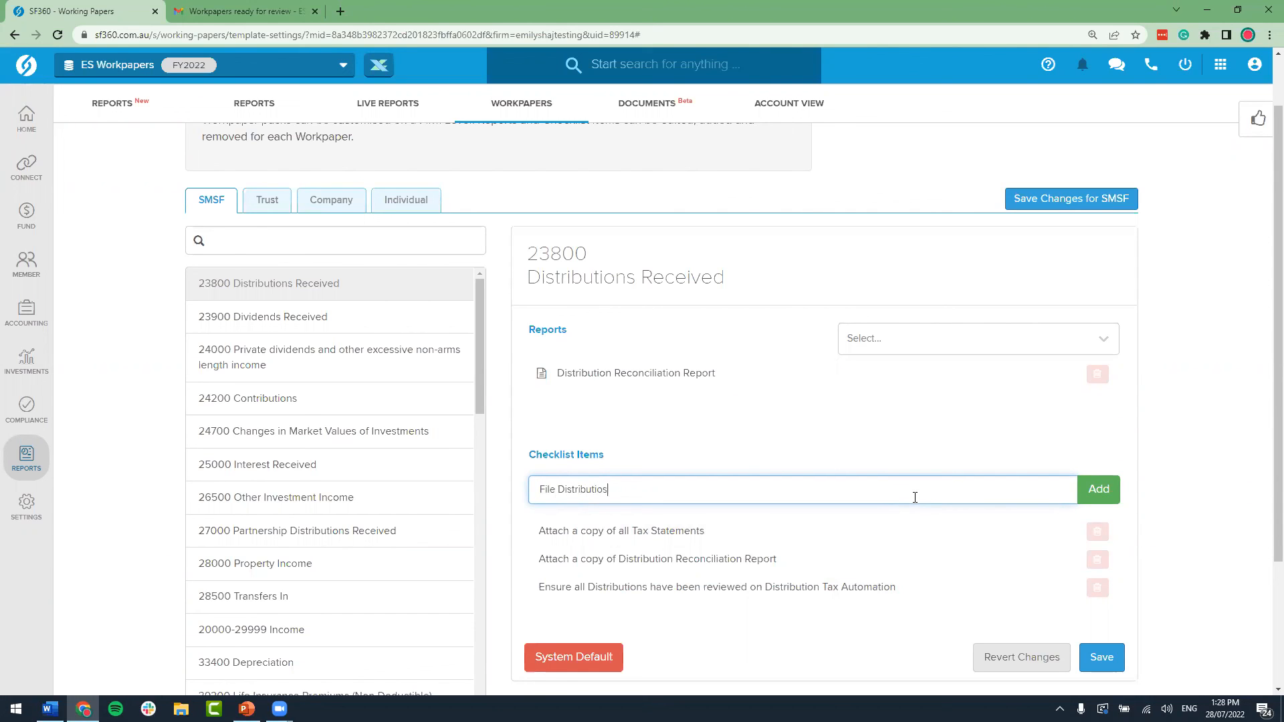
click(1106, 495)
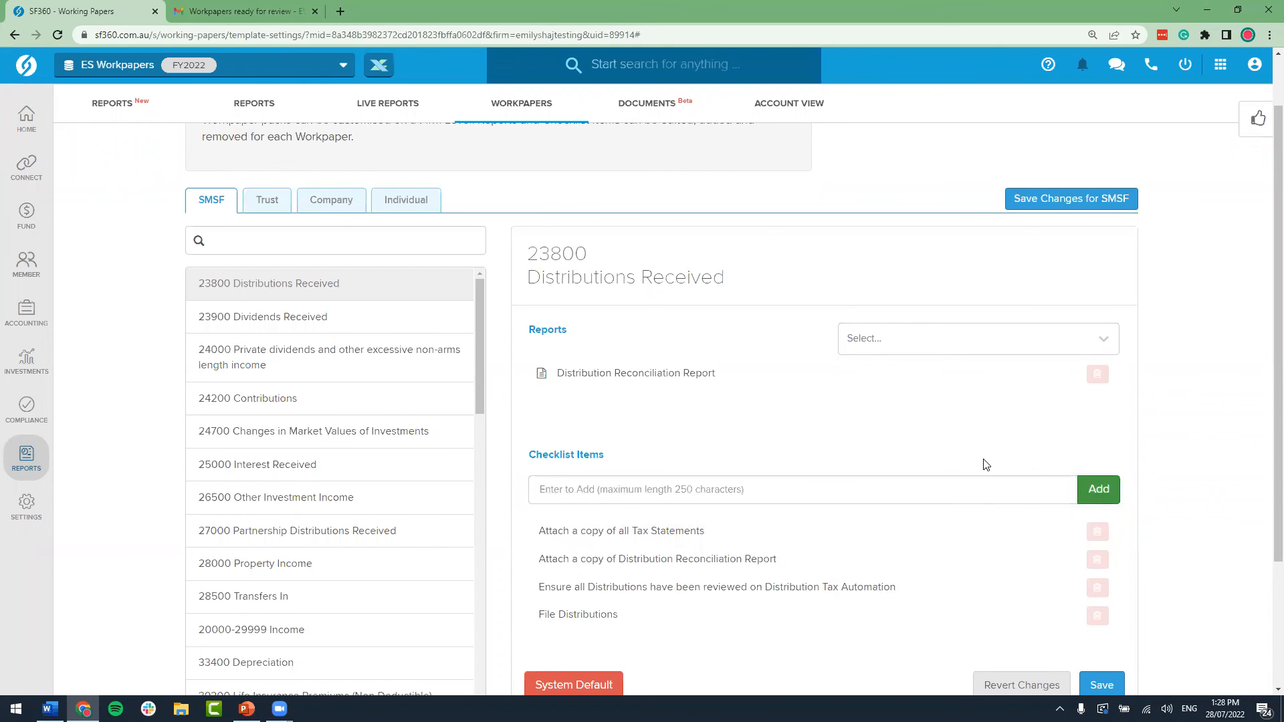
scroll(982, 464, down, 1)
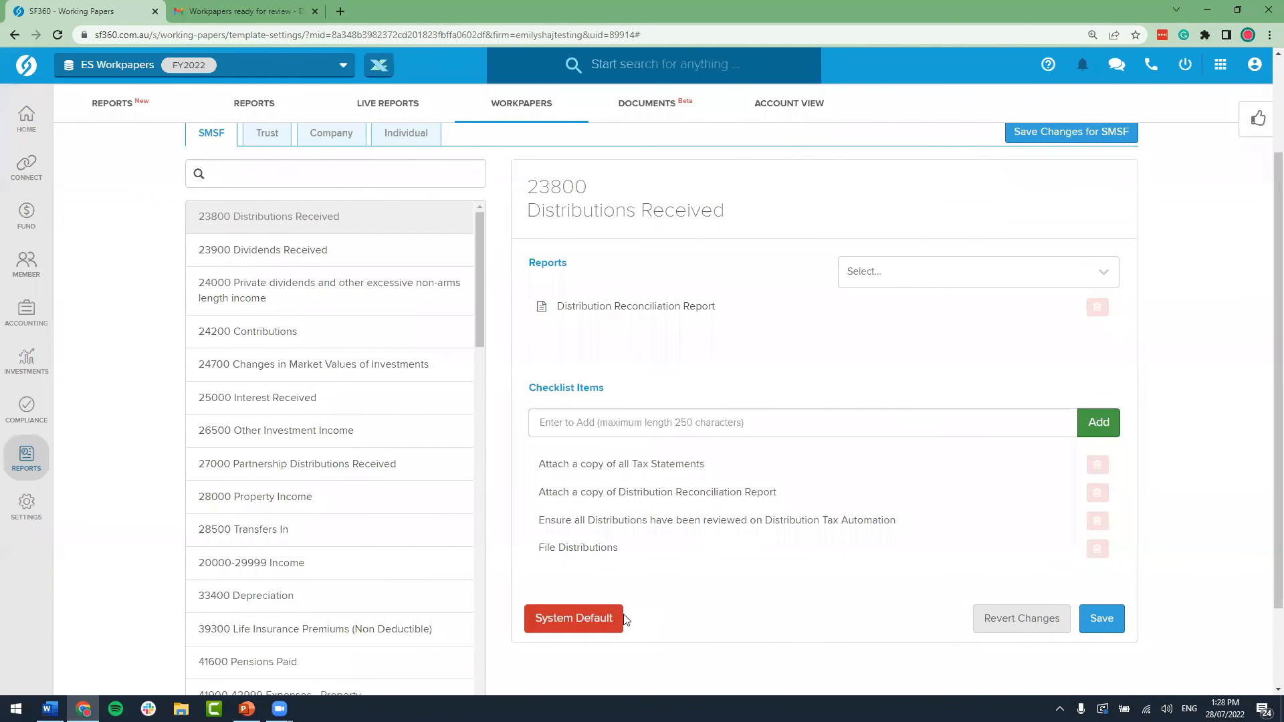
click(1113, 627)
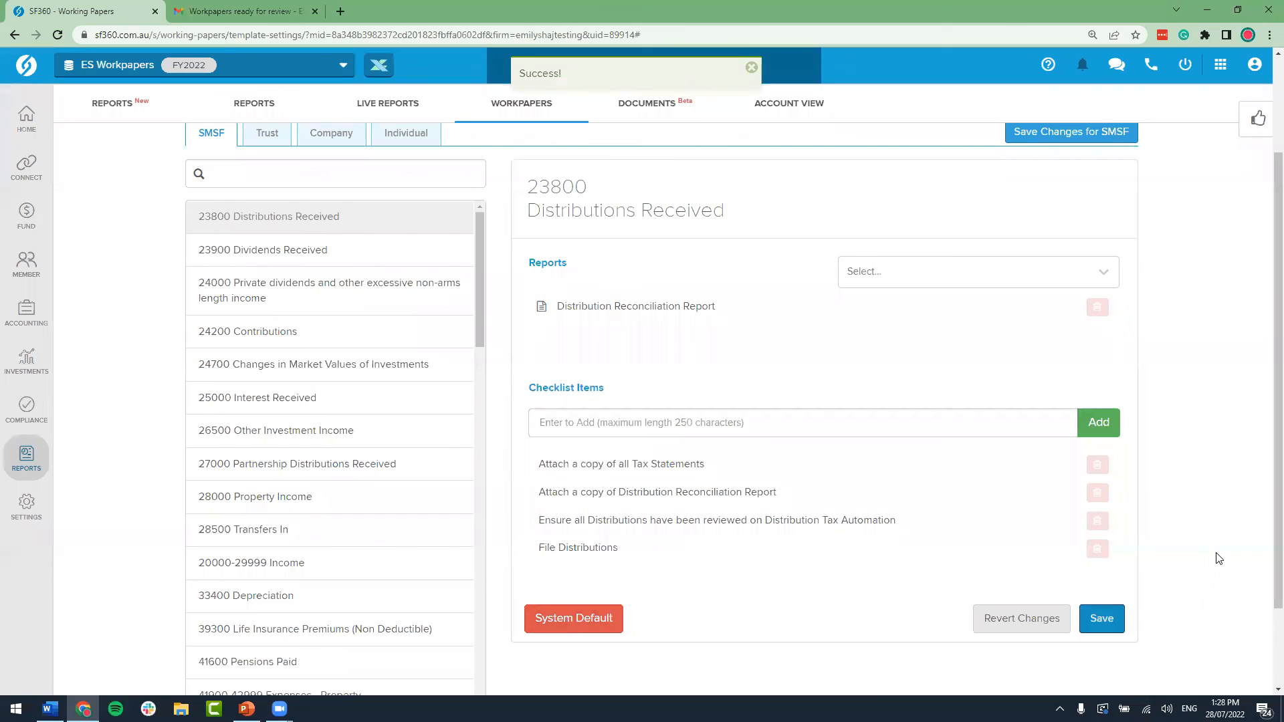
Step: Return to the workpapers list, refresh the 2022 workpapers and dismiss the resulting notice
scroll(1218, 558, up, 2)
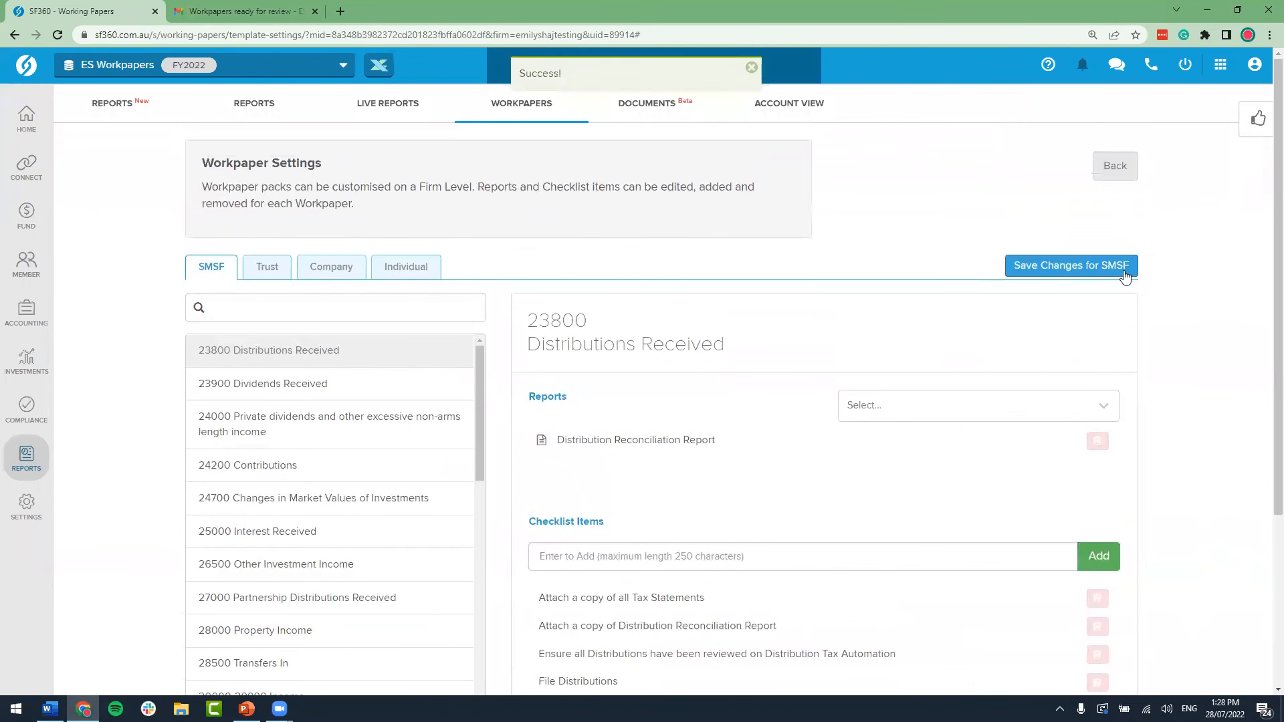
click(1127, 167)
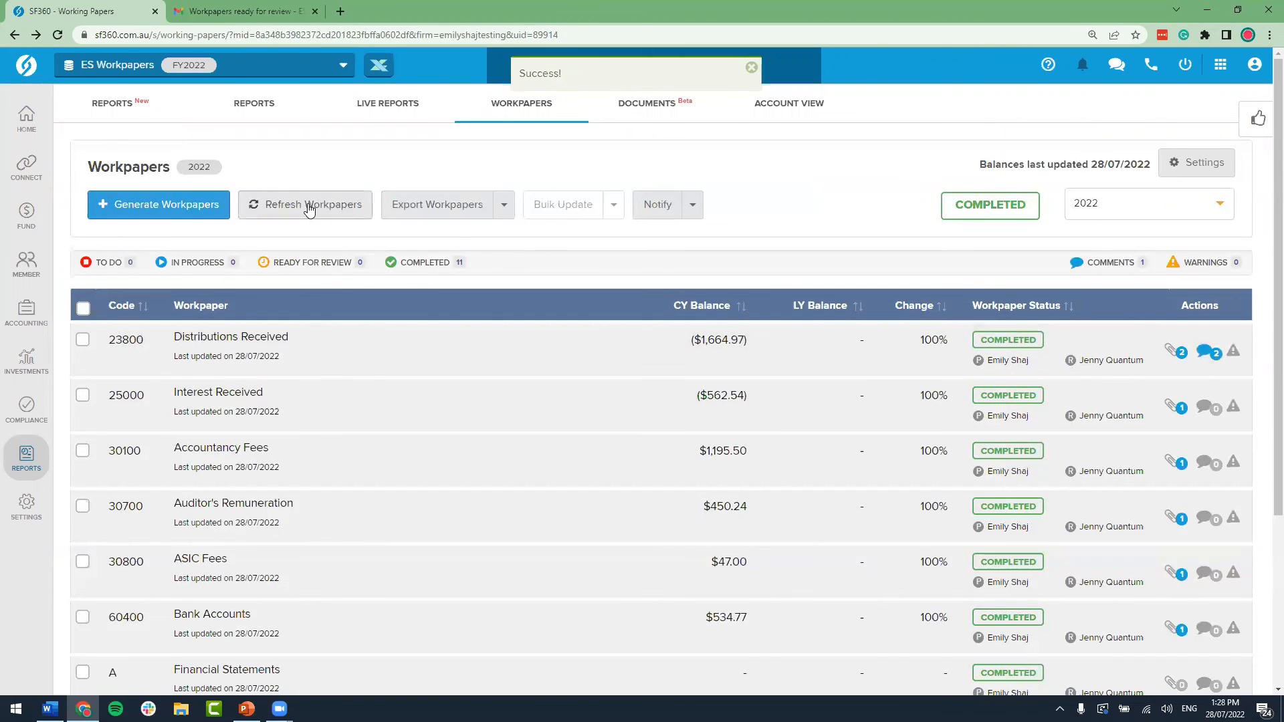
click(333, 211)
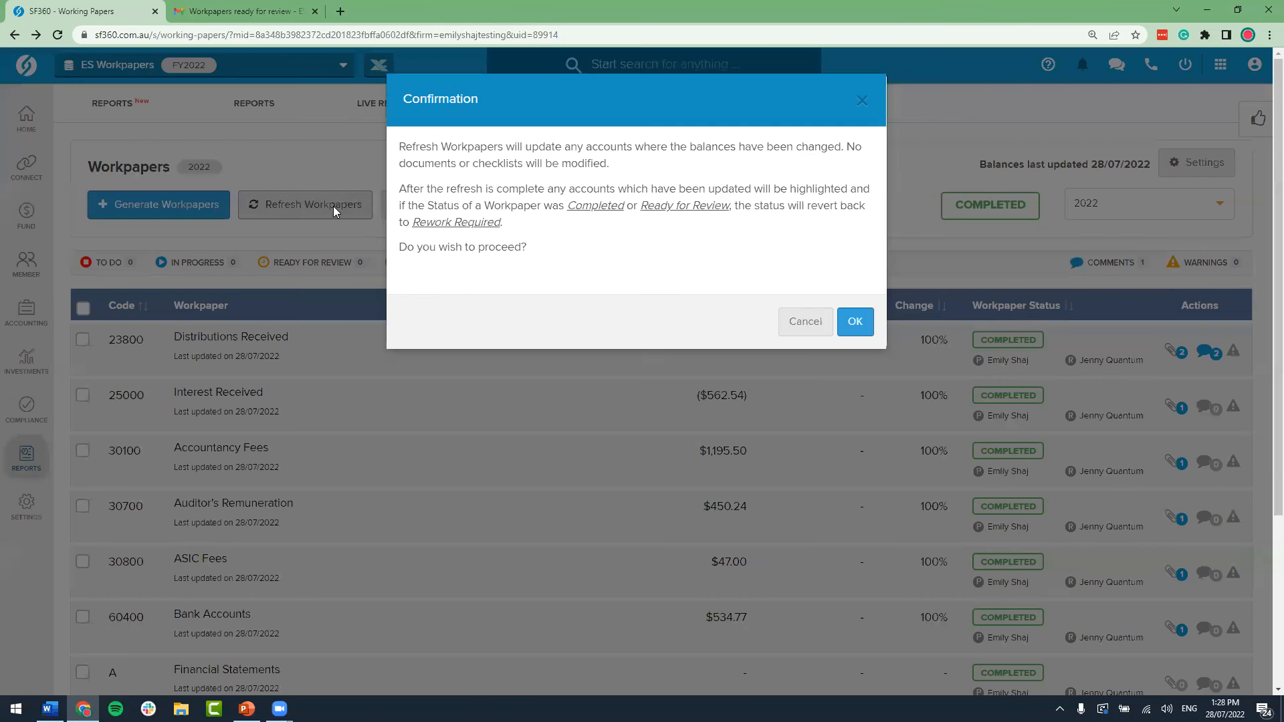
click(855, 322)
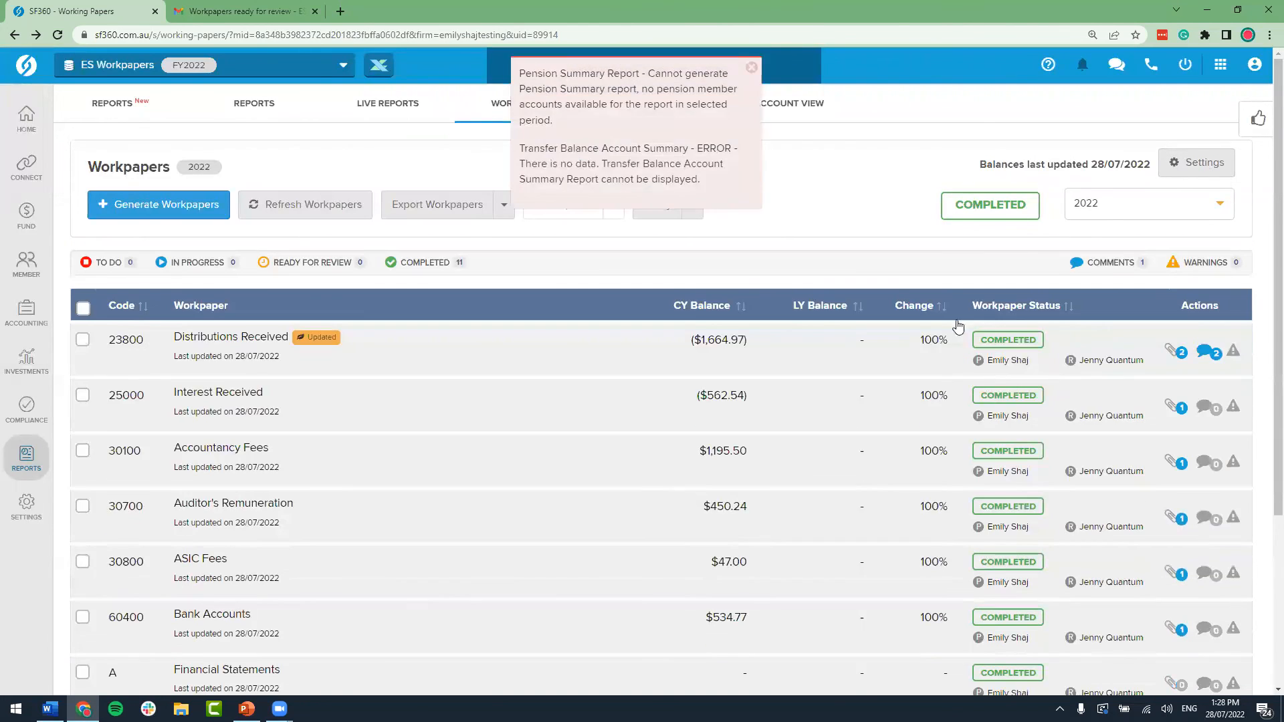
click(753, 68)
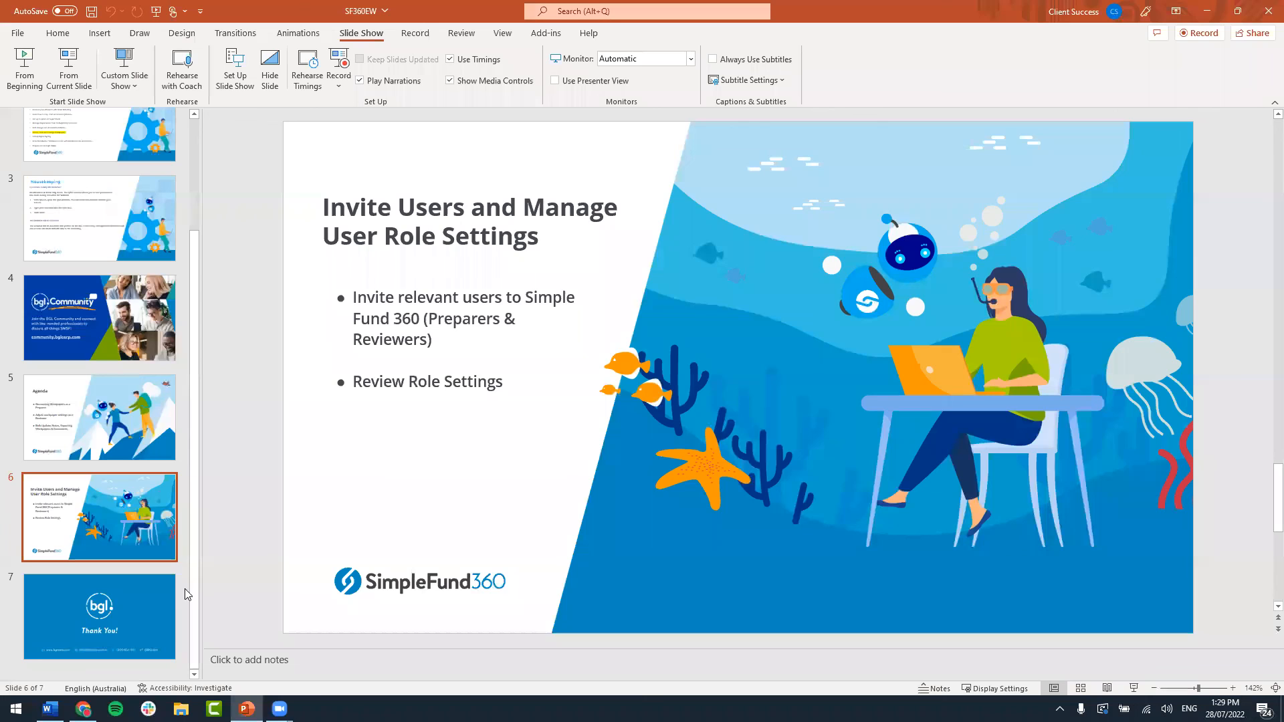
Step: Switch to the PowerPoint presentation SF360EW and show the closing Thank You slide
click(127, 579)
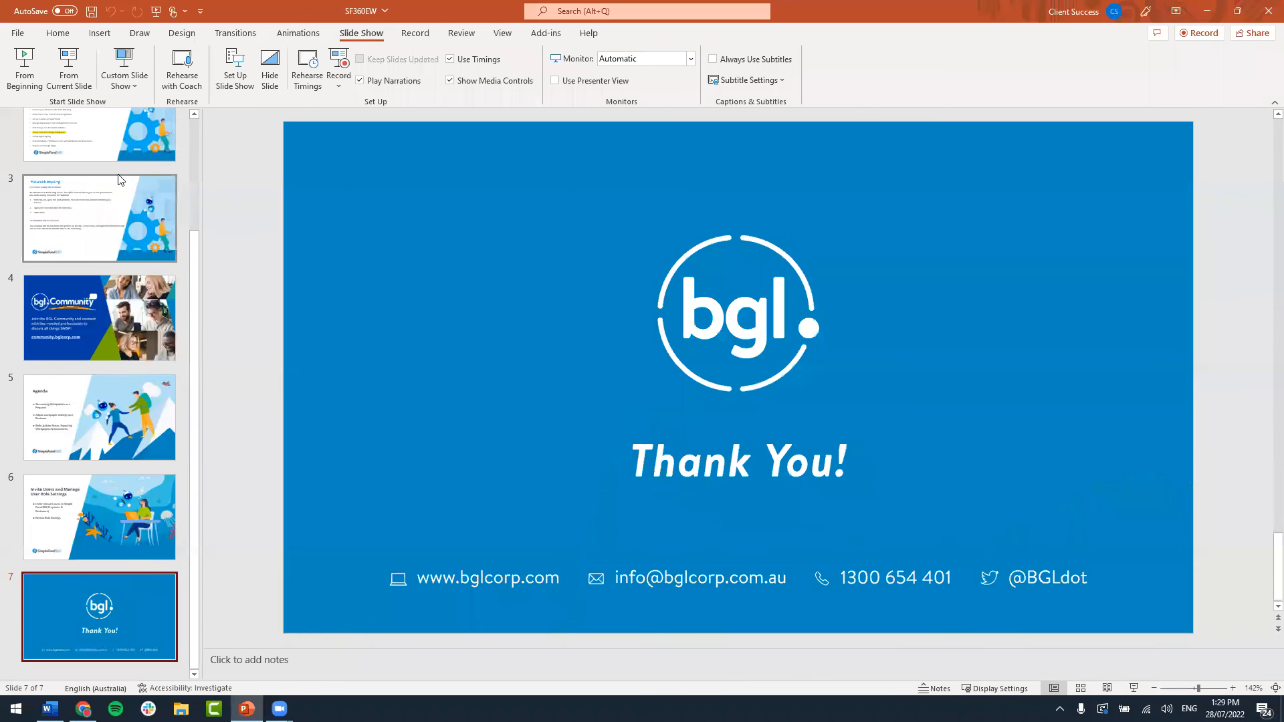